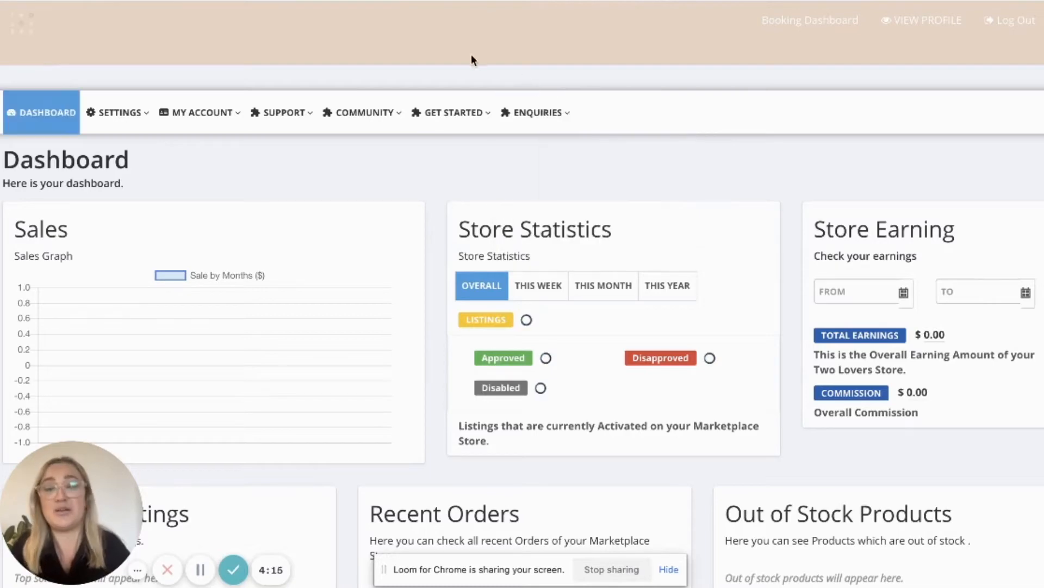
Step: Open the first getting-started step for personalising the seller profile
mouse_move(454, 115)
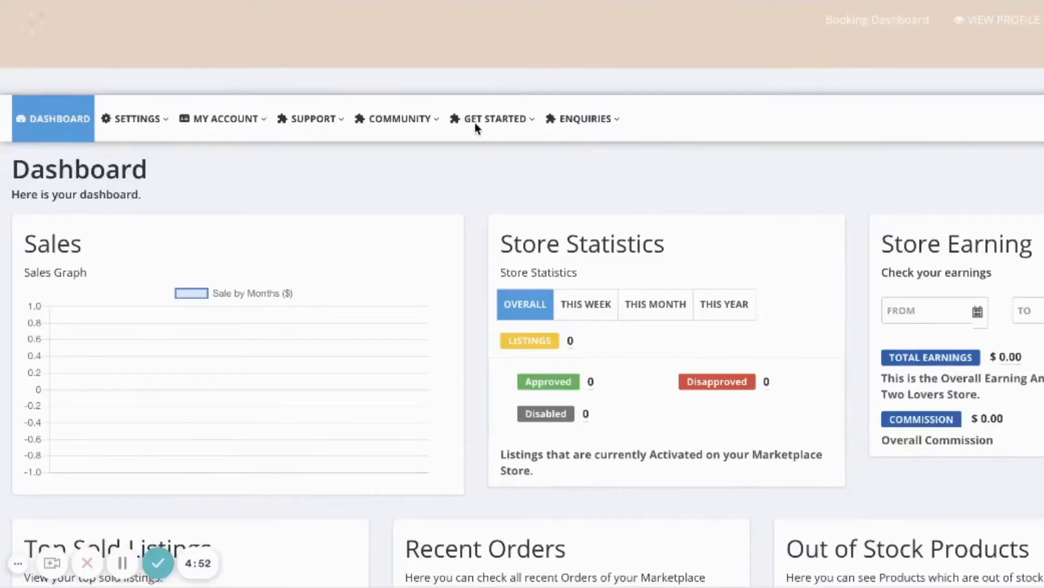
mouse_move(479, 122)
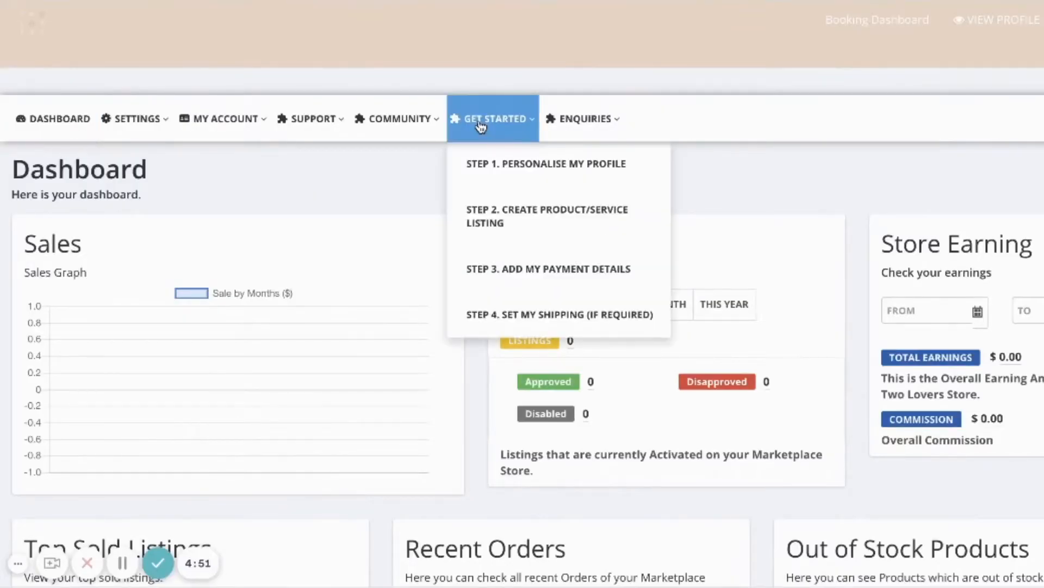
click(539, 173)
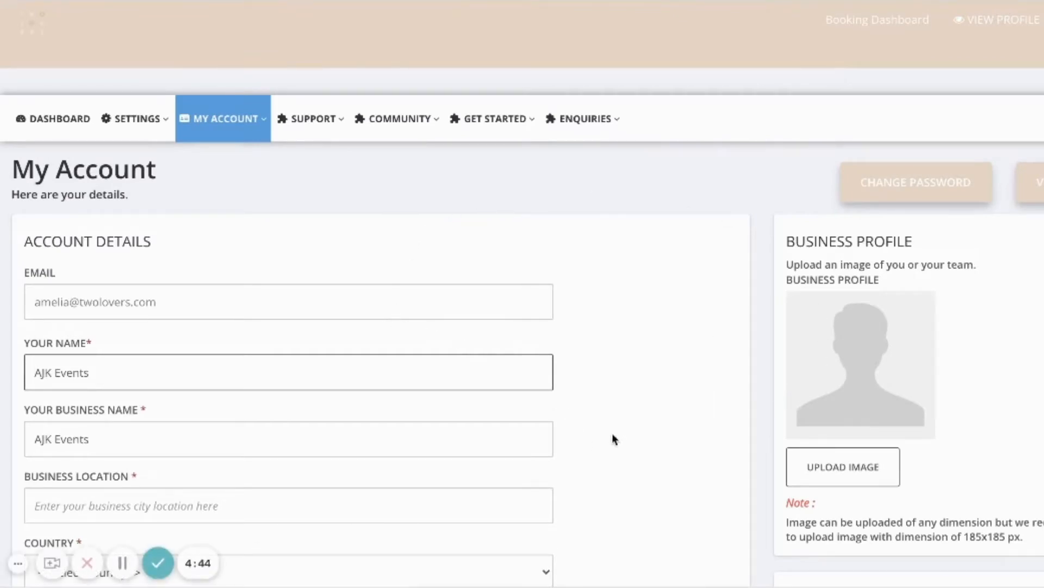
Step: Examine the account name, business name and location fields, plus the business profile image and business logo sections
drag(25, 344, 107, 345)
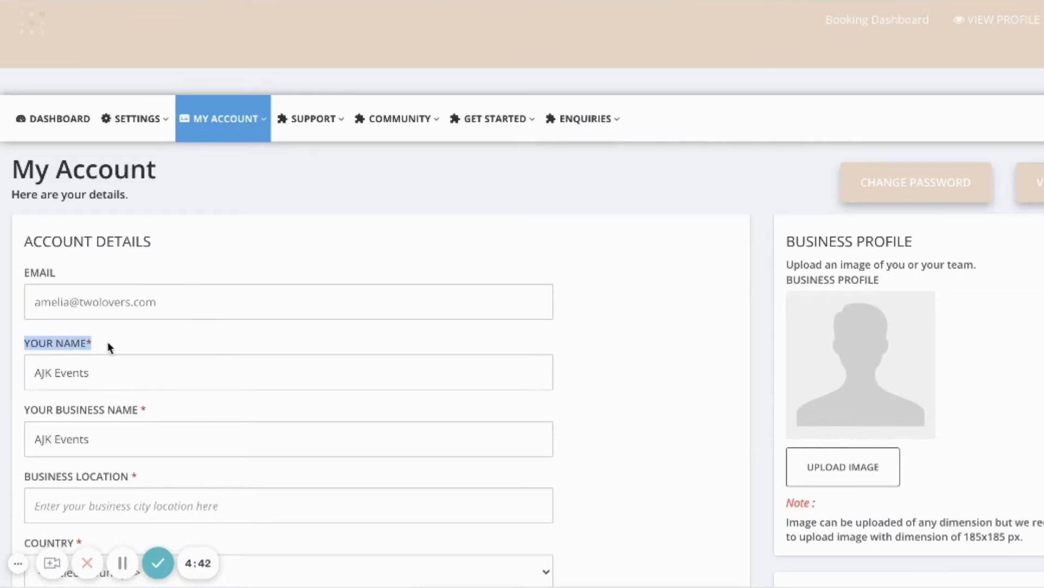
drag(25, 409, 164, 420)
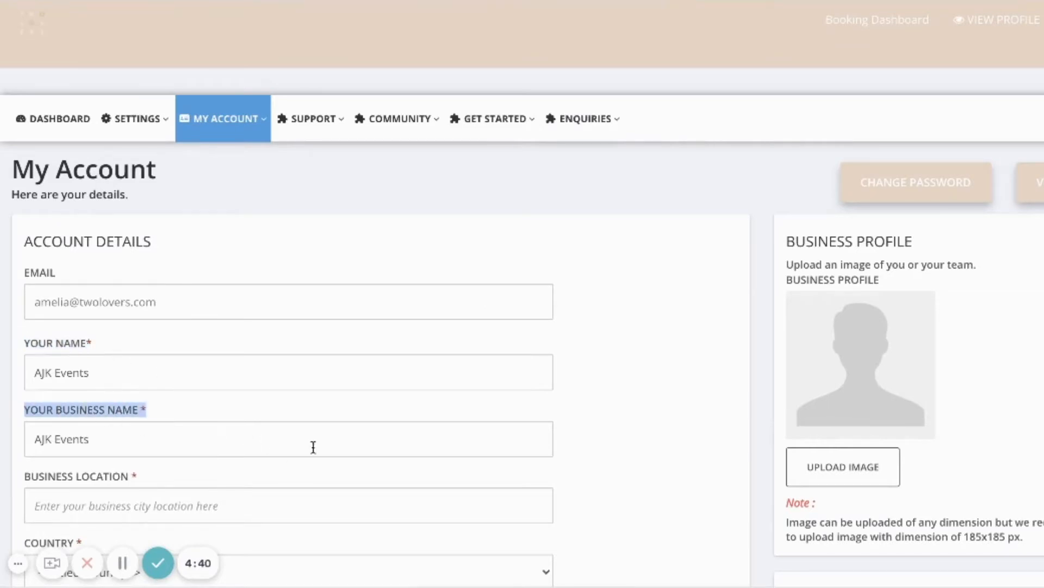
scroll(143, 345, down, 2)
click(22, 366)
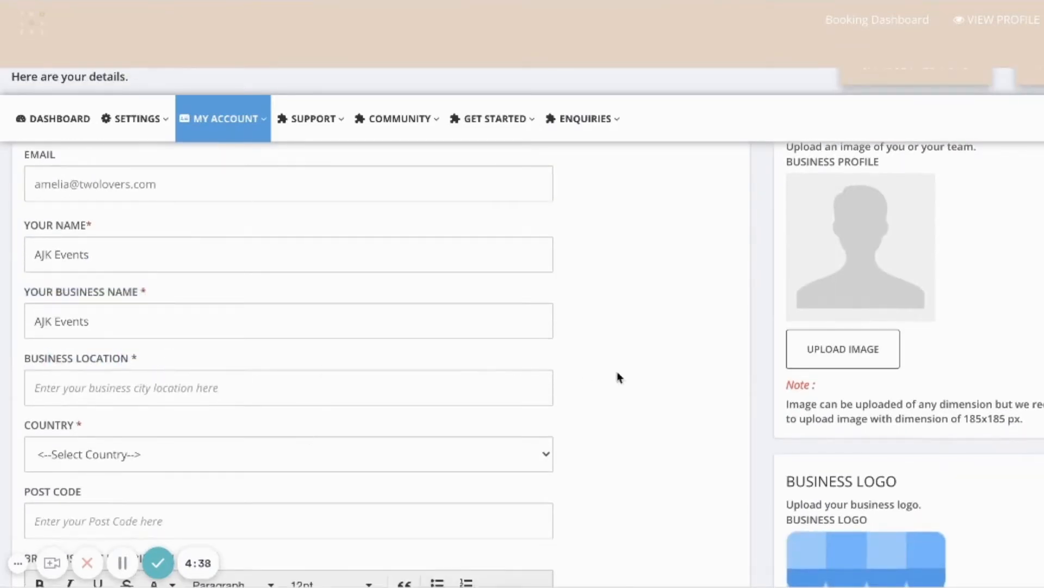
scroll(646, 370, up, 1)
drag(786, 187, 992, 227)
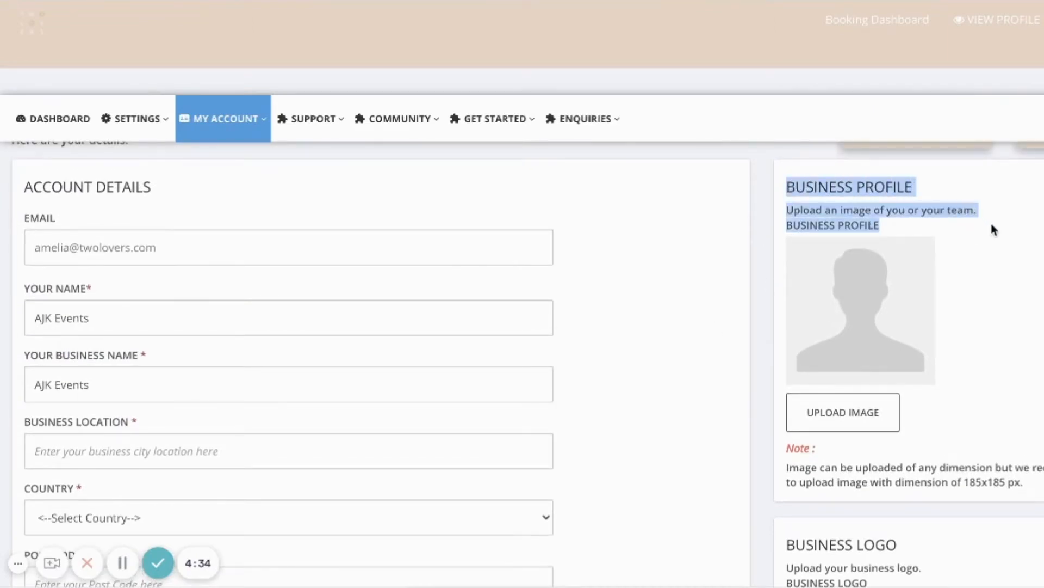
scroll(720, 385, down, 4)
drag(787, 284, 950, 318)
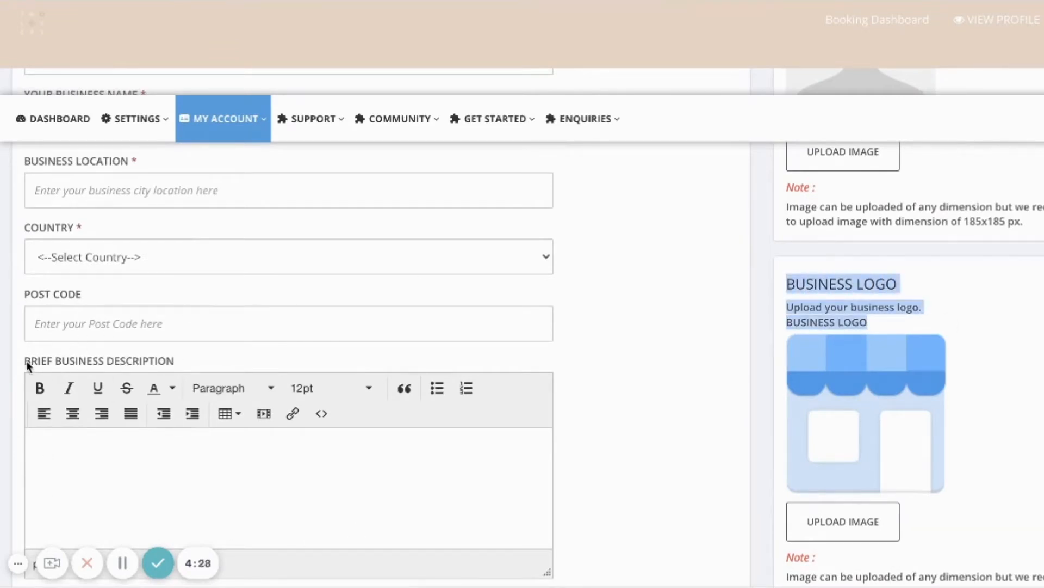
Step: Examine the brief and detailed business descriptions, product processing time, delivery or shipping fields and other information on the account page
drag(26, 361, 174, 368)
scroll(603, 446, down, 2)
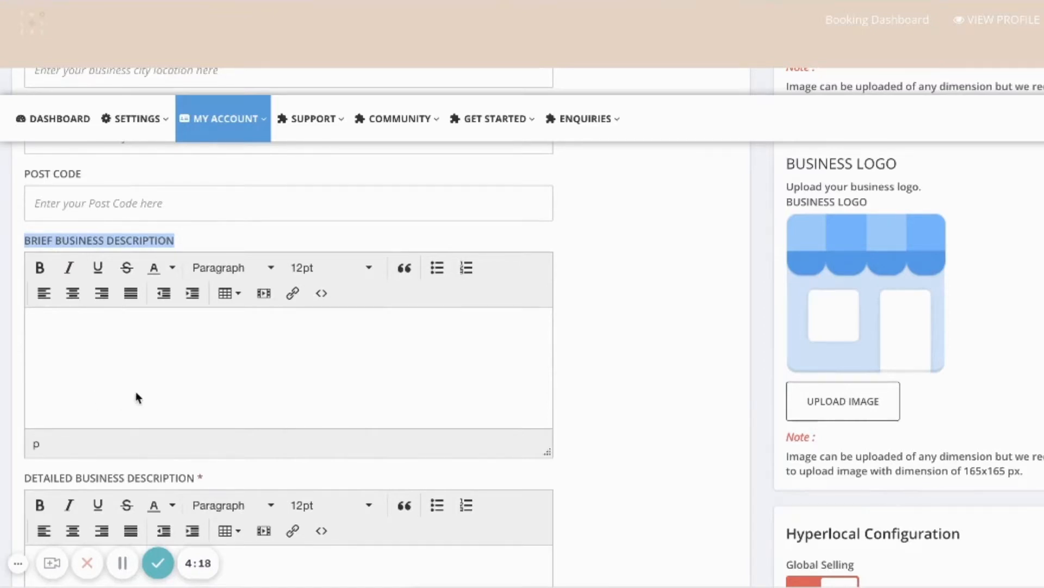
scroll(136, 395, down, 3)
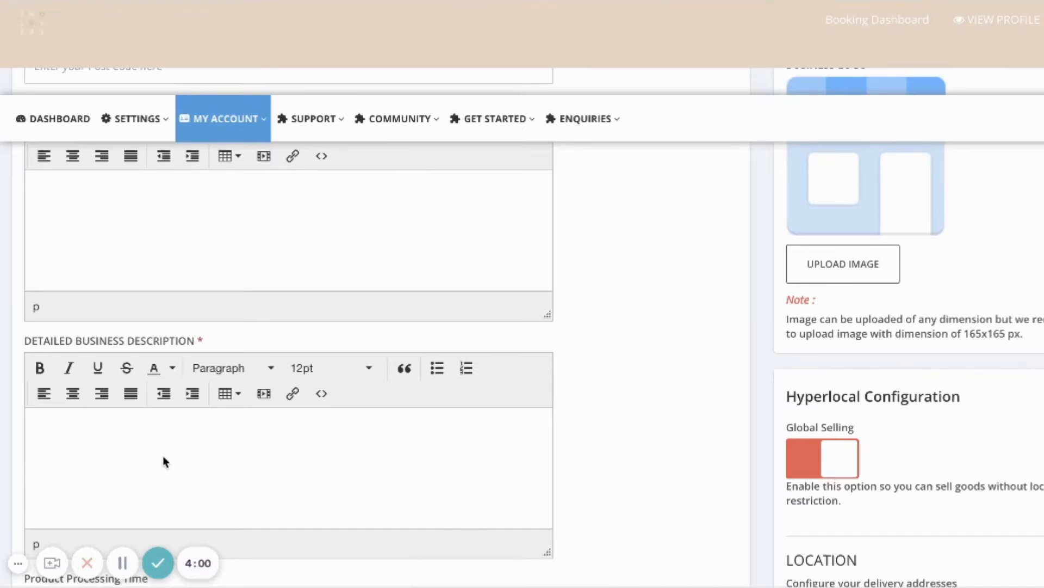
scroll(576, 443, down, 5)
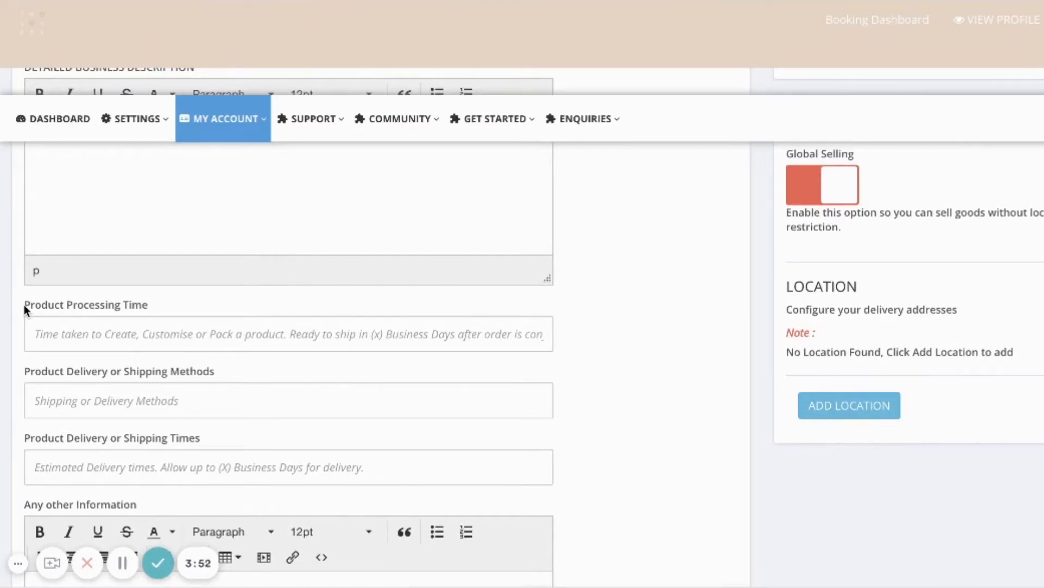
drag(24, 304, 195, 313)
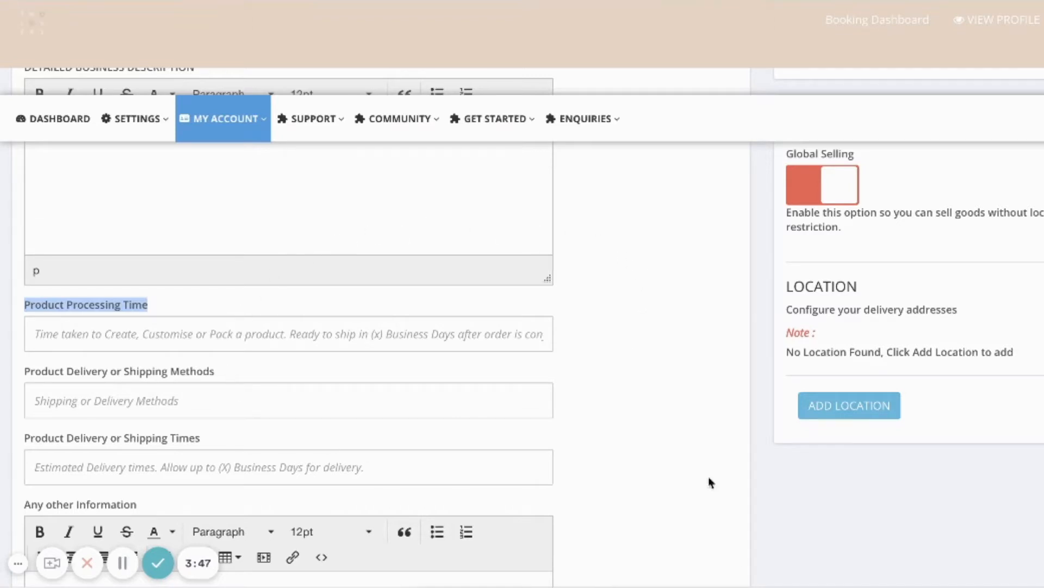
scroll(613, 317, down, 2)
drag(136, 390, 20, 390)
click(417, 517)
scroll(642, 514, down, 2)
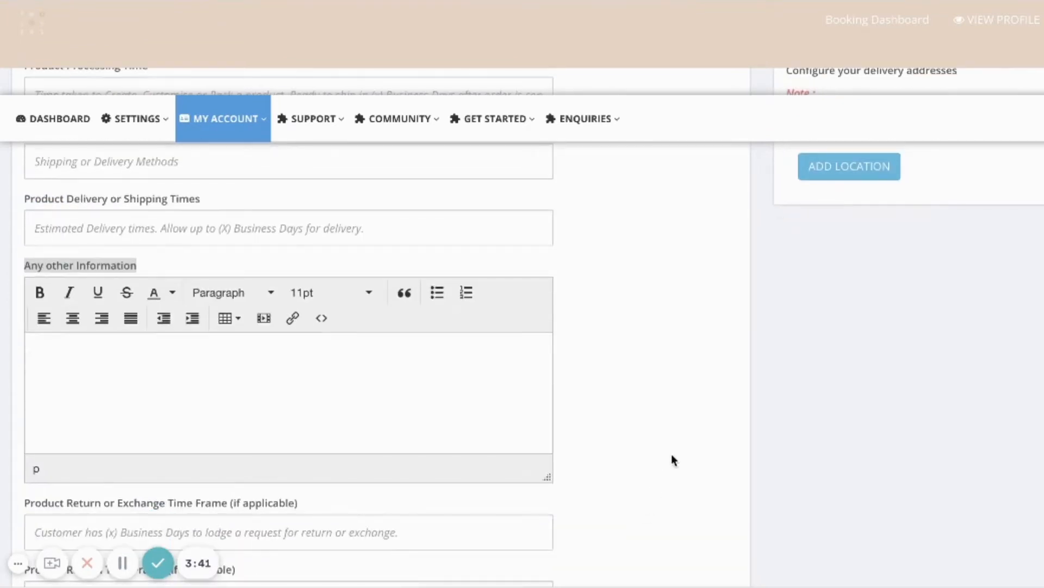
scroll(668, 492, down, 2)
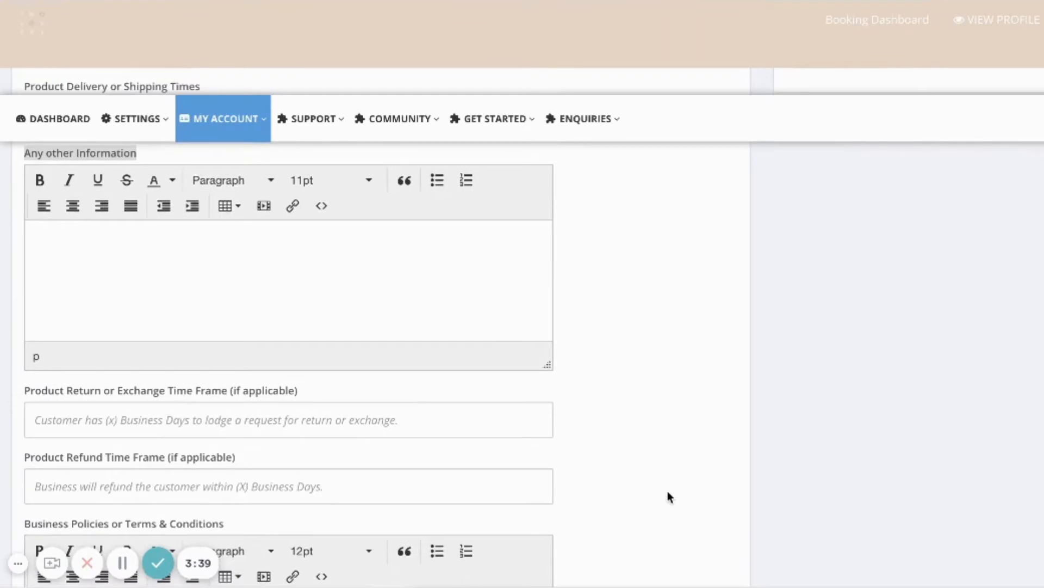
Step: Examine the return, refund and business policy fields, the extra seller information and the profile banner image section
scroll(668, 496, down, 3)
drag(24, 233, 308, 240)
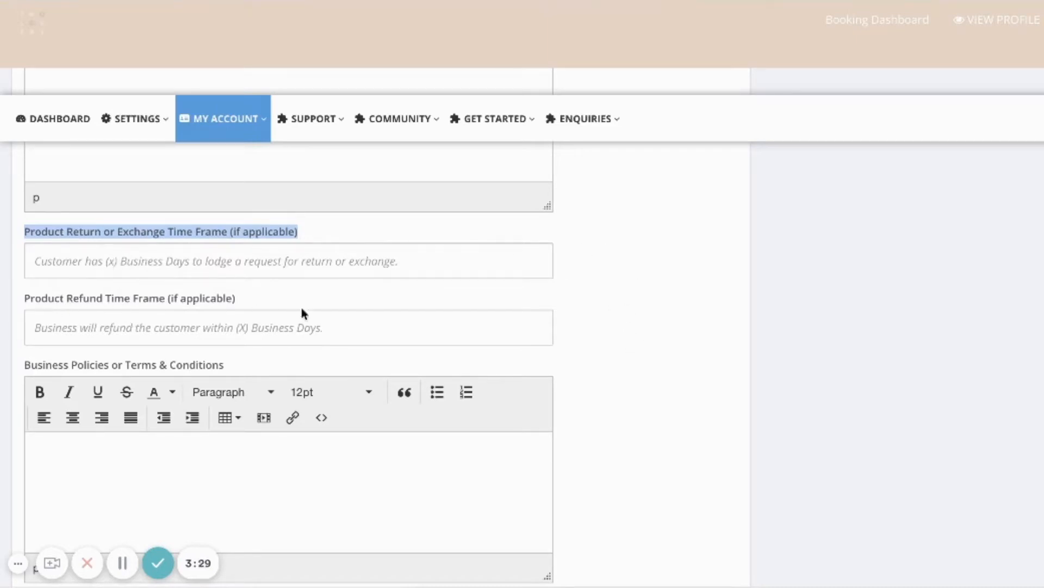
click(611, 407)
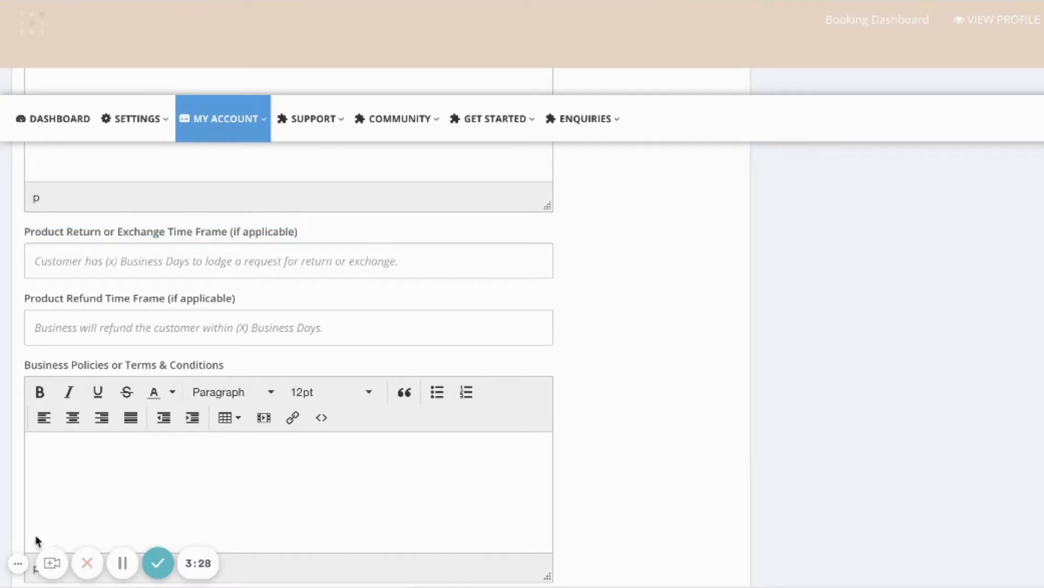
click(83, 480)
scroll(489, 423, down, 8)
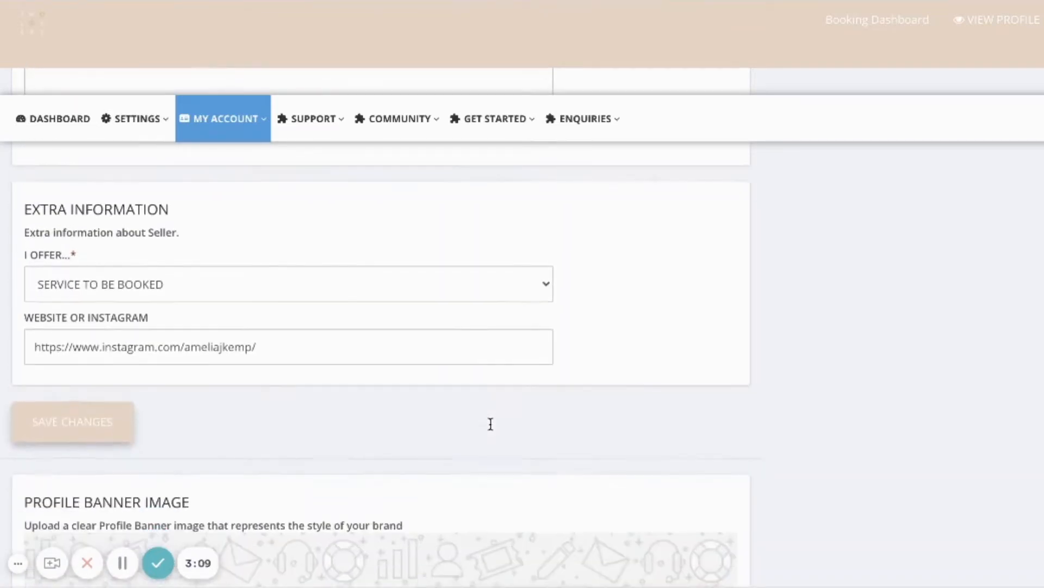
scroll(490, 424, down, 4)
drag(24, 275, 210, 287)
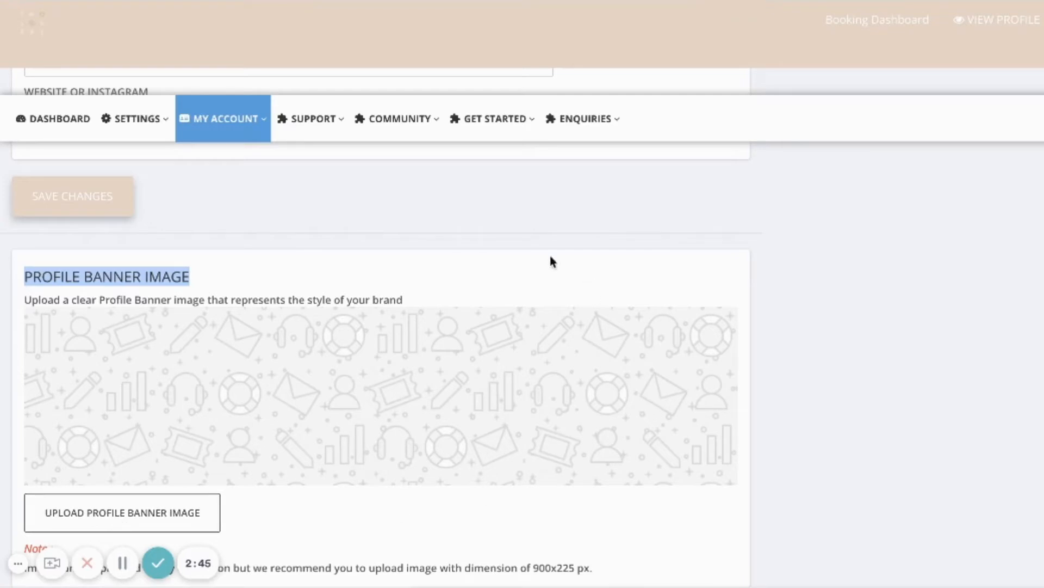
click(94, 214)
scroll(864, 461, down, 1)
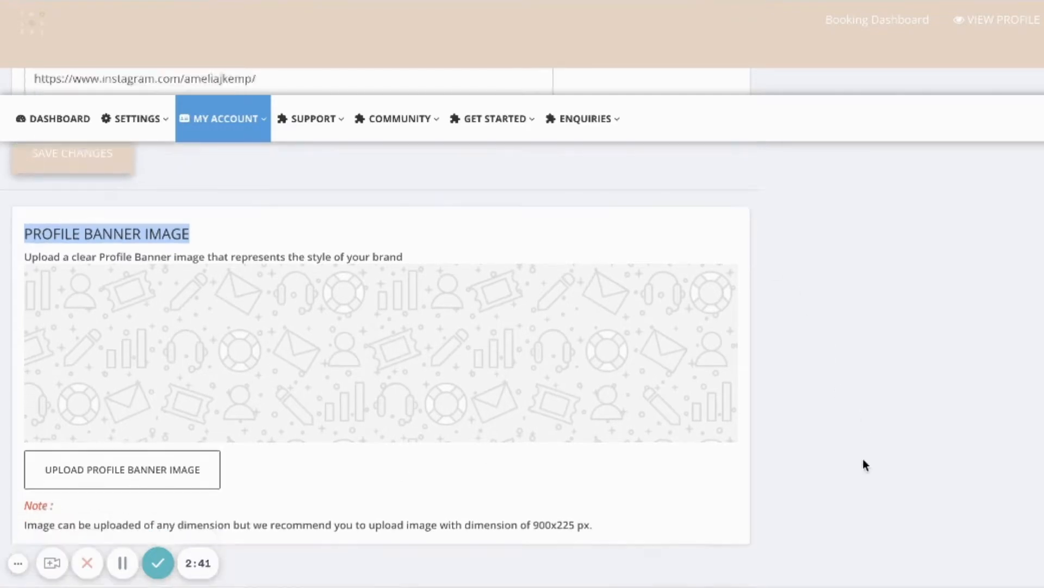
scroll(865, 466, down, 1)
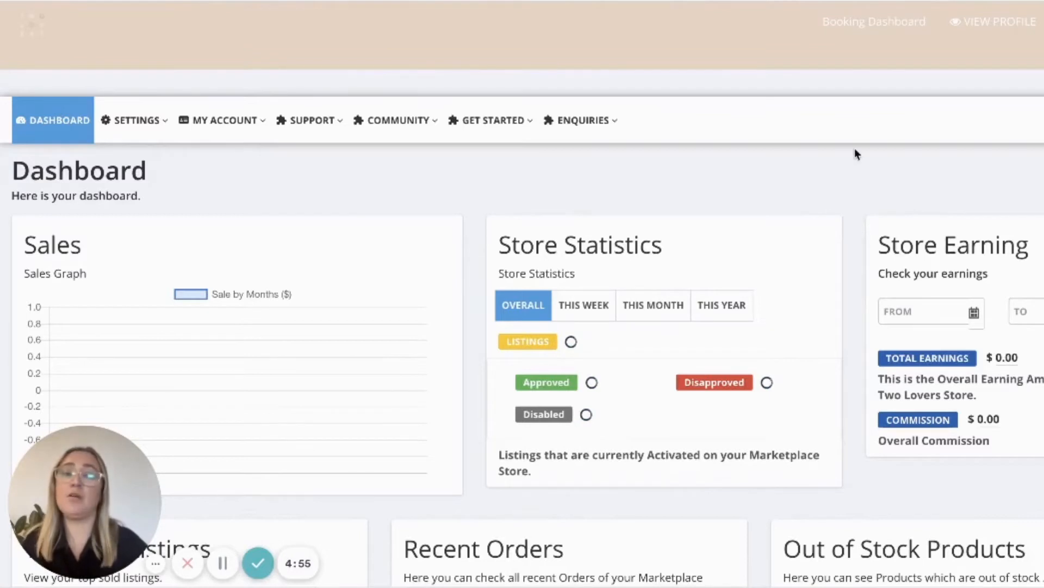
Step: Open the getting-started step for payment details, choose Internet Banking as the payment method and review its fields
click(475, 122)
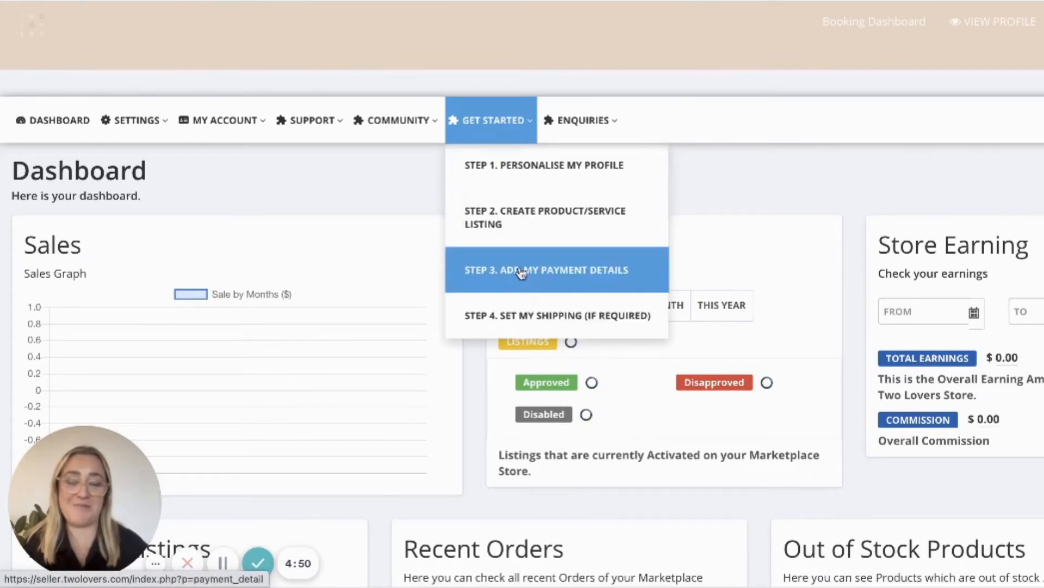
click(585, 272)
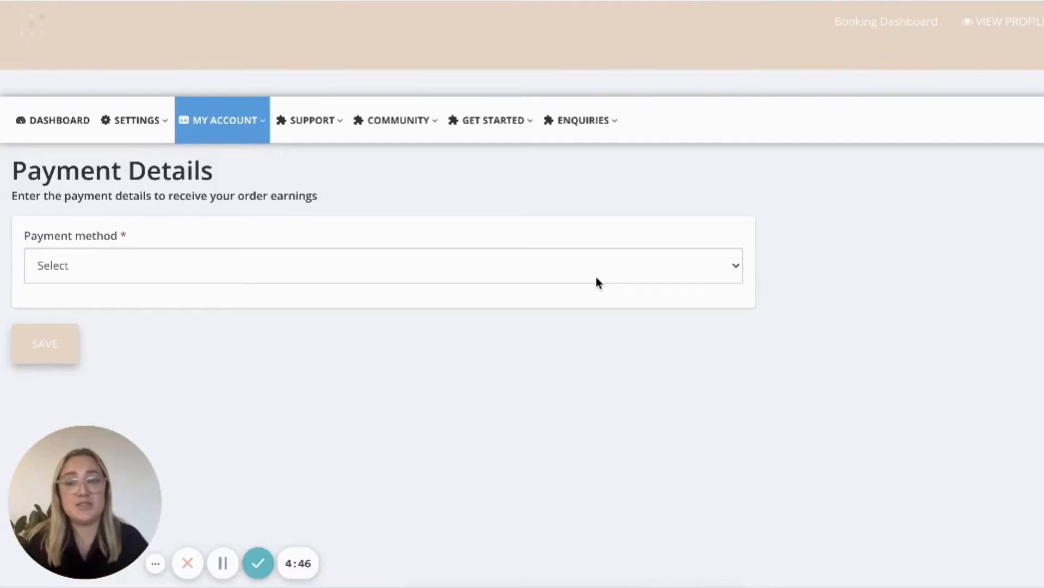
click(597, 280)
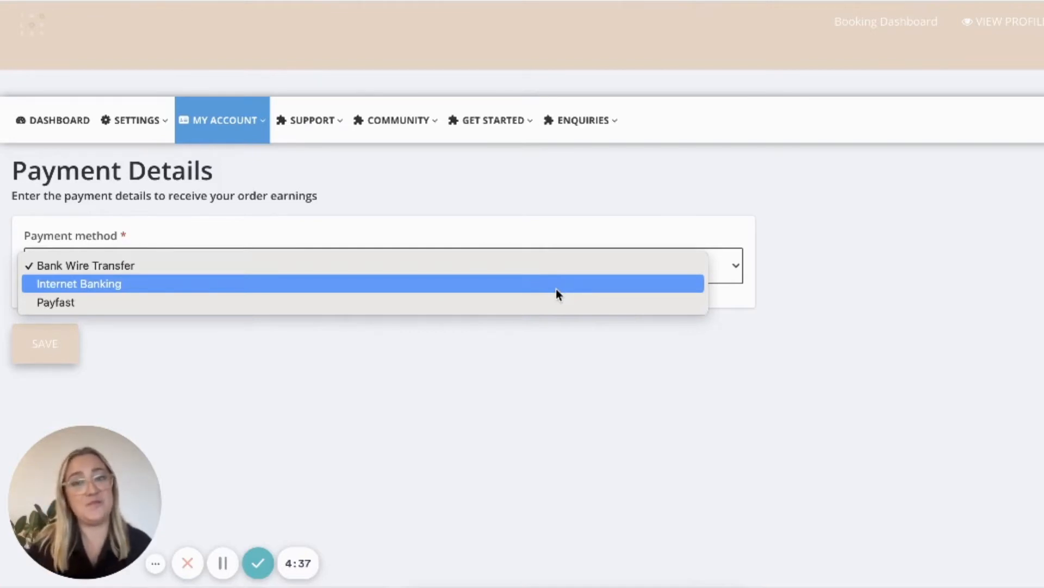
click(556, 290)
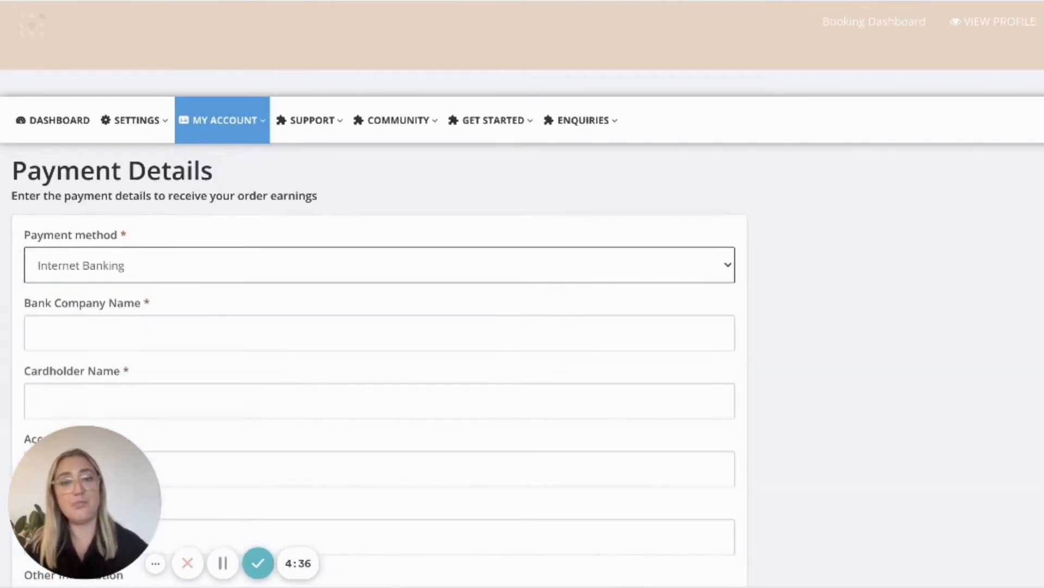
scroll(884, 438, down, 2)
scroll(885, 439, down, 3)
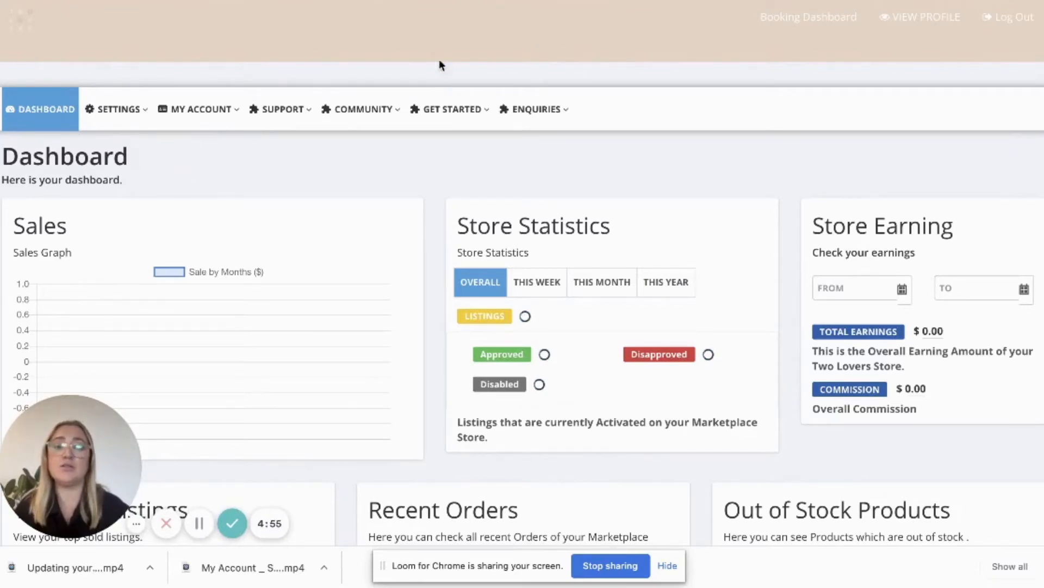
Step: Open the getting-started step for shipping and enable the Free Shipping method
click(447, 115)
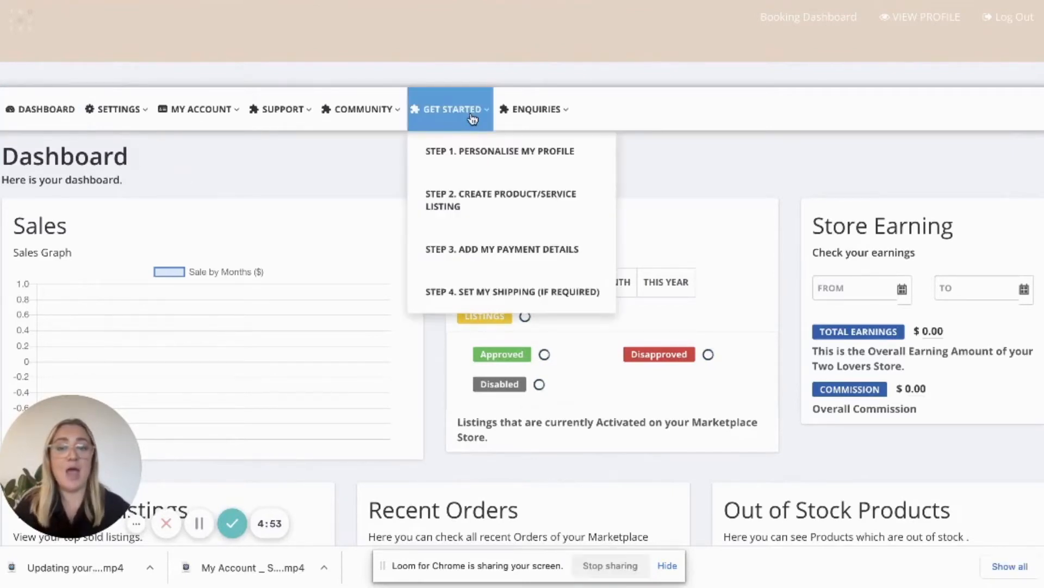
click(495, 298)
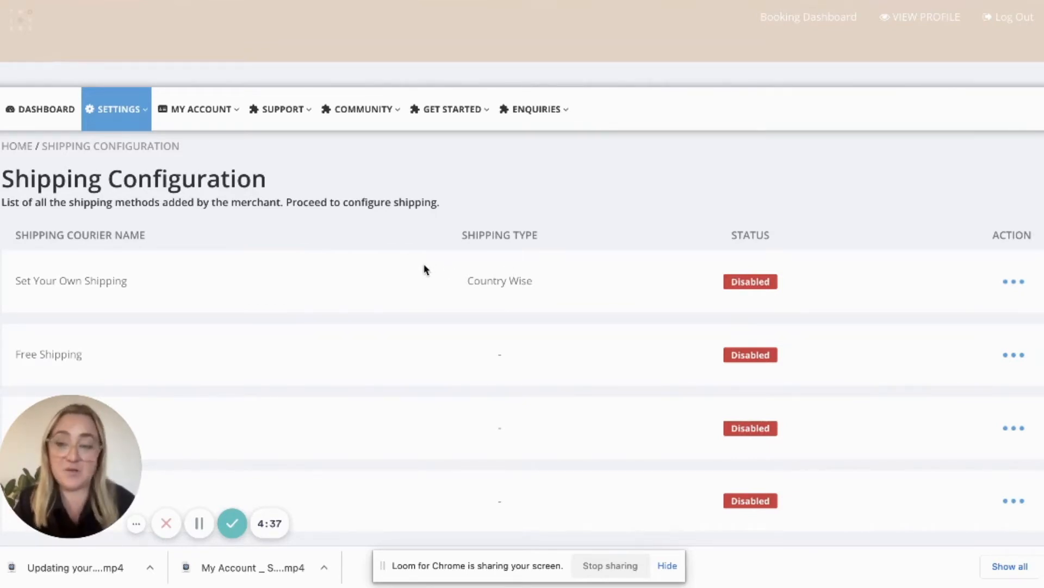
click(1015, 356)
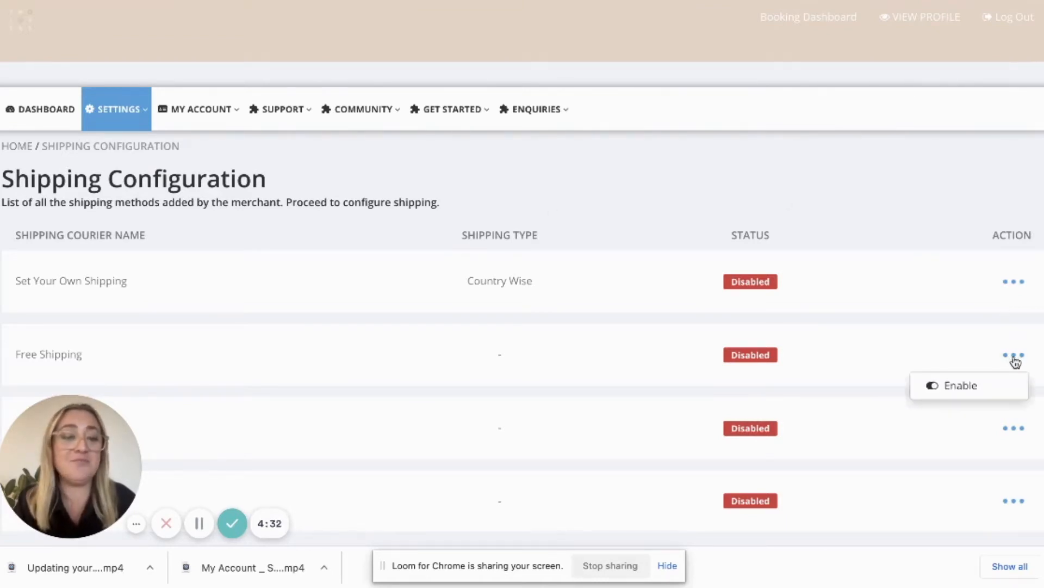
click(964, 385)
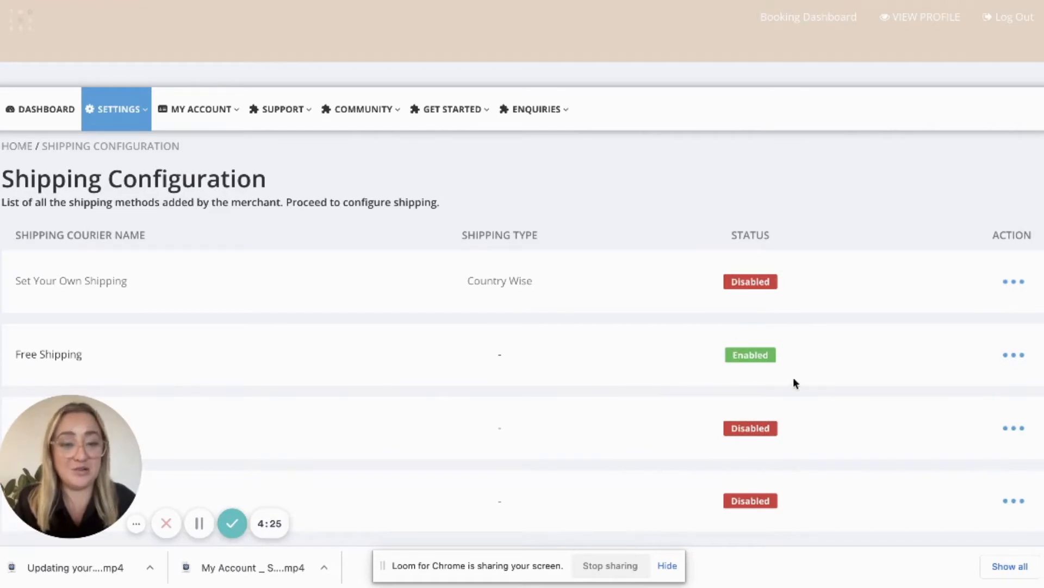
Step: Set Free Shipping as the default shipping method for all products (old and new) and save
click(1015, 359)
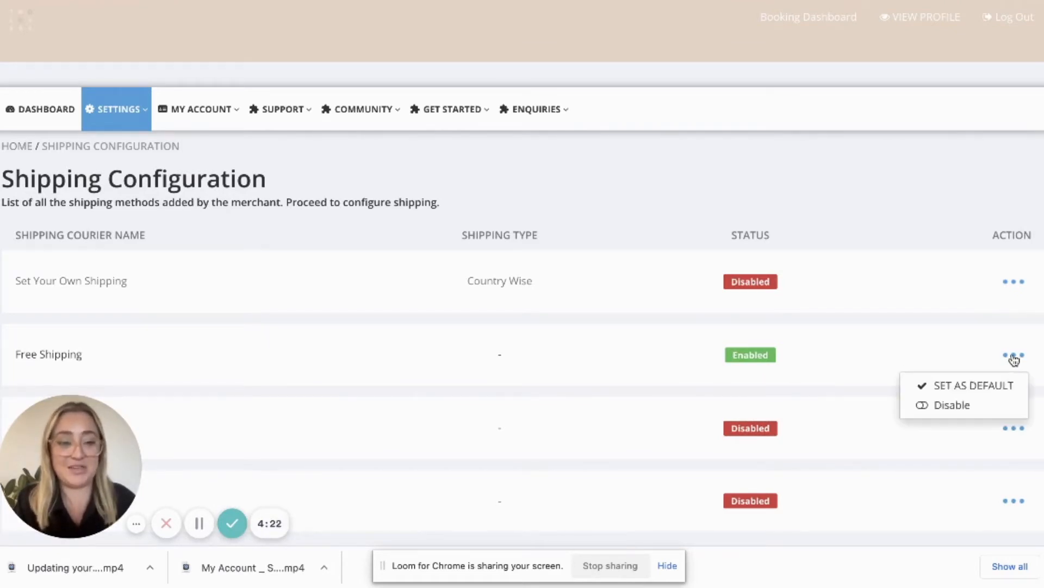
click(994, 386)
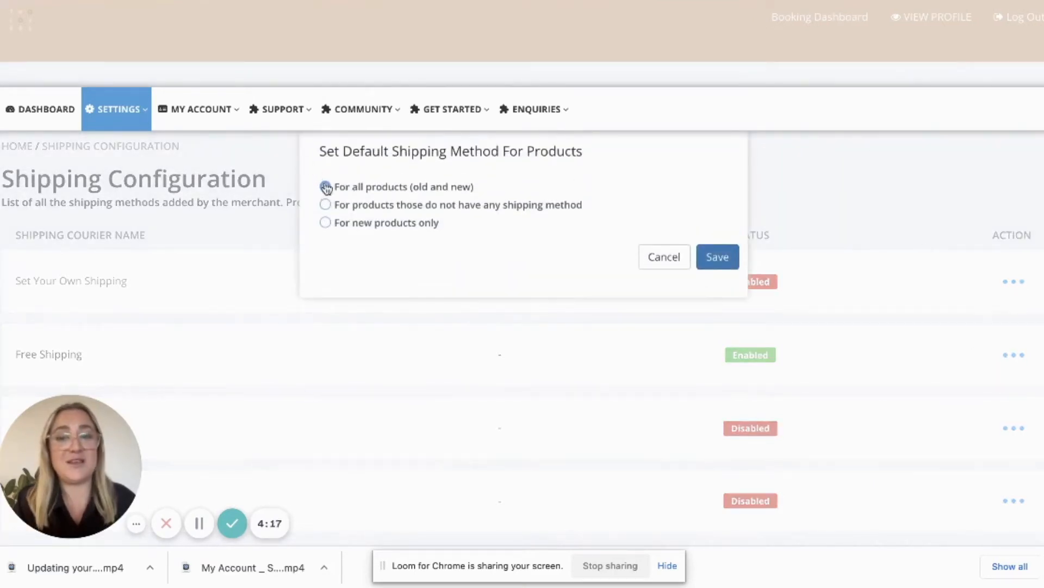
click(720, 265)
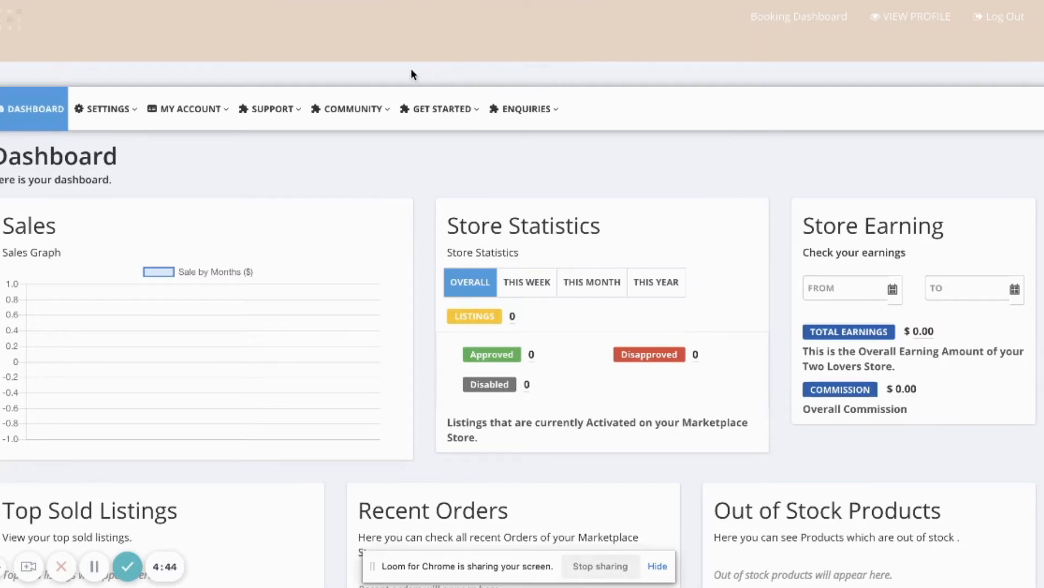
Step: Open the getting-started step for creating a product/service listing and start adding a new product
mouse_move(424, 110)
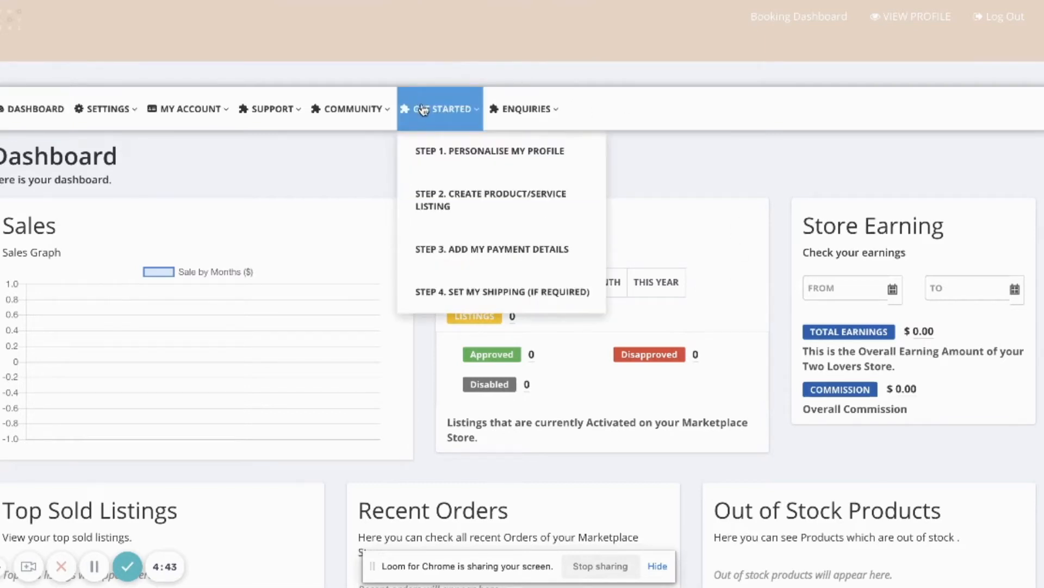
click(501, 218)
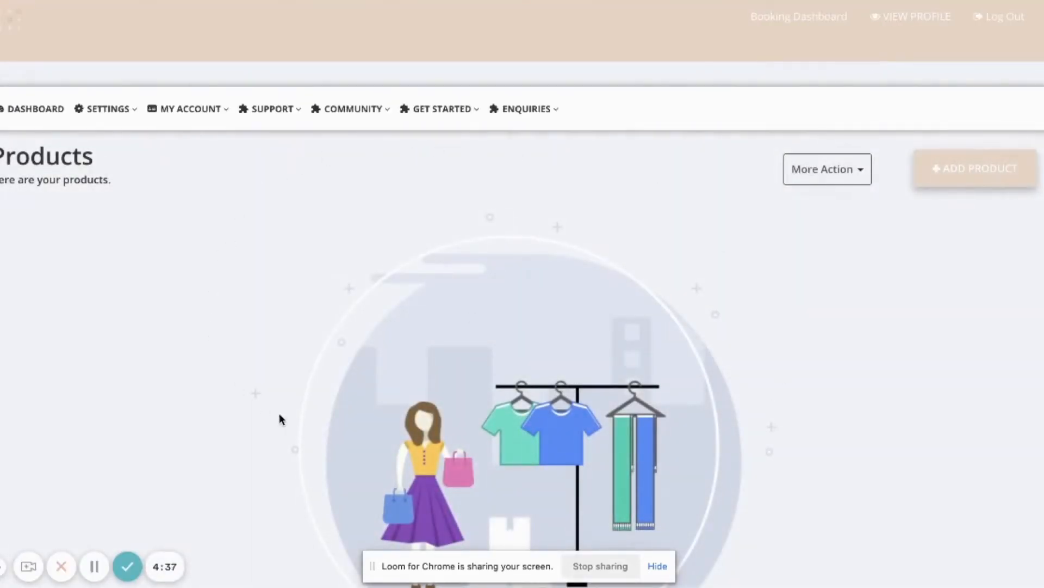
scroll(635, 276, down, 1)
scroll(634, 276, up, 1)
click(964, 177)
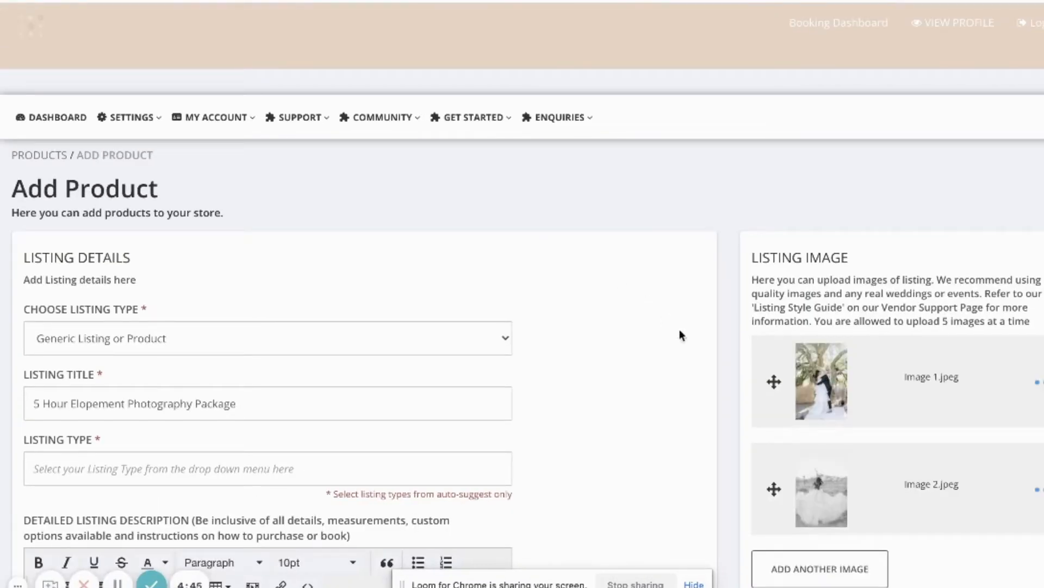
Step: Review the available listing type choices and select Generic Listing or Product for the new product
scroll(673, 318, down, 1)
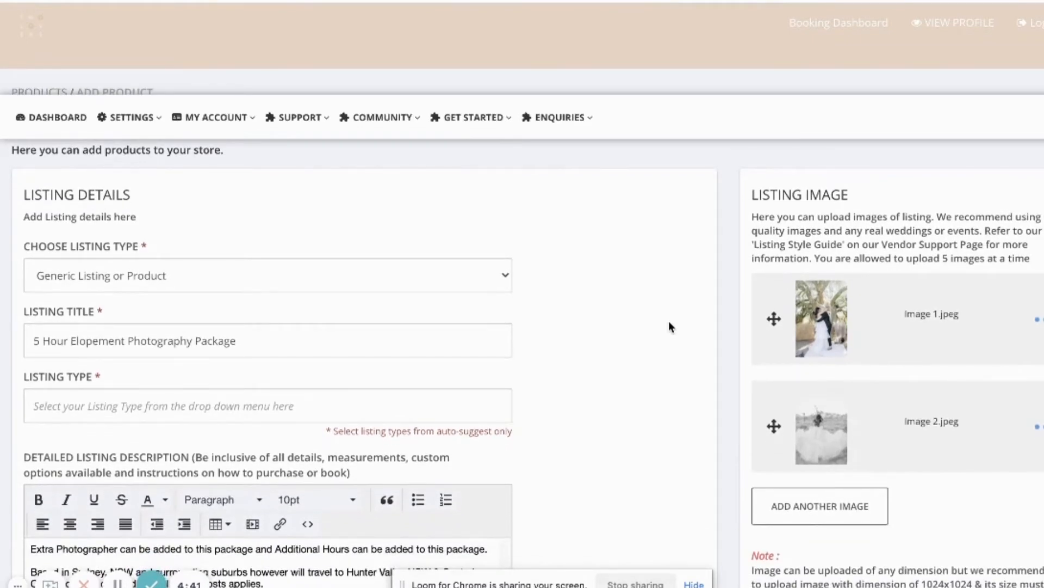
drag(23, 247, 155, 250)
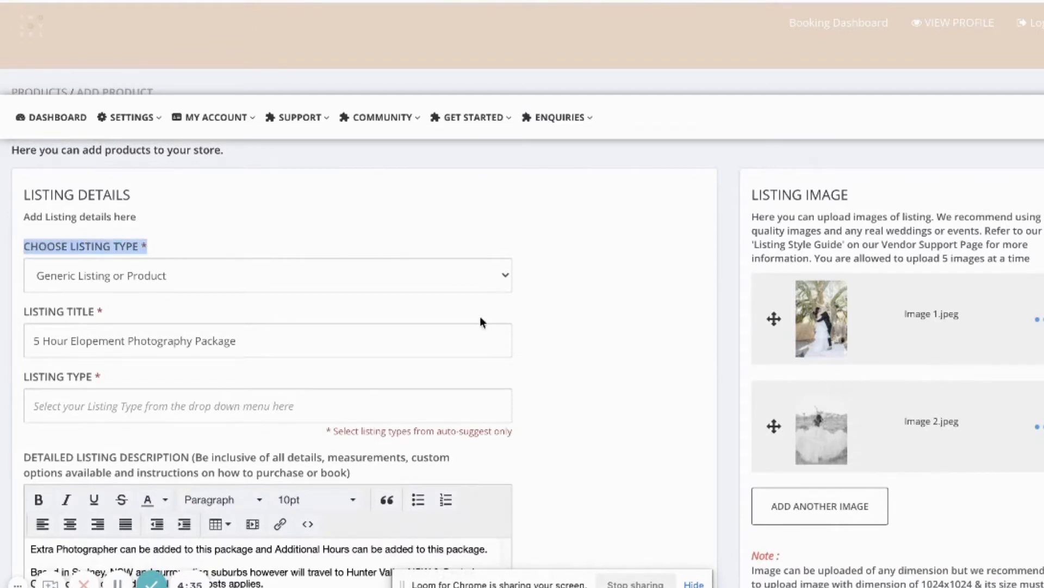
click(207, 273)
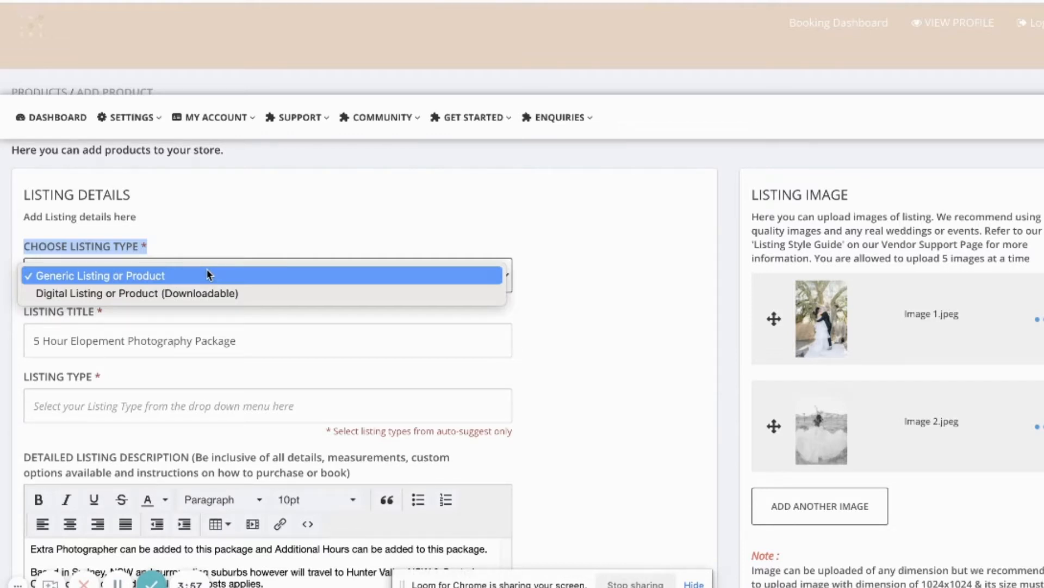
click(206, 272)
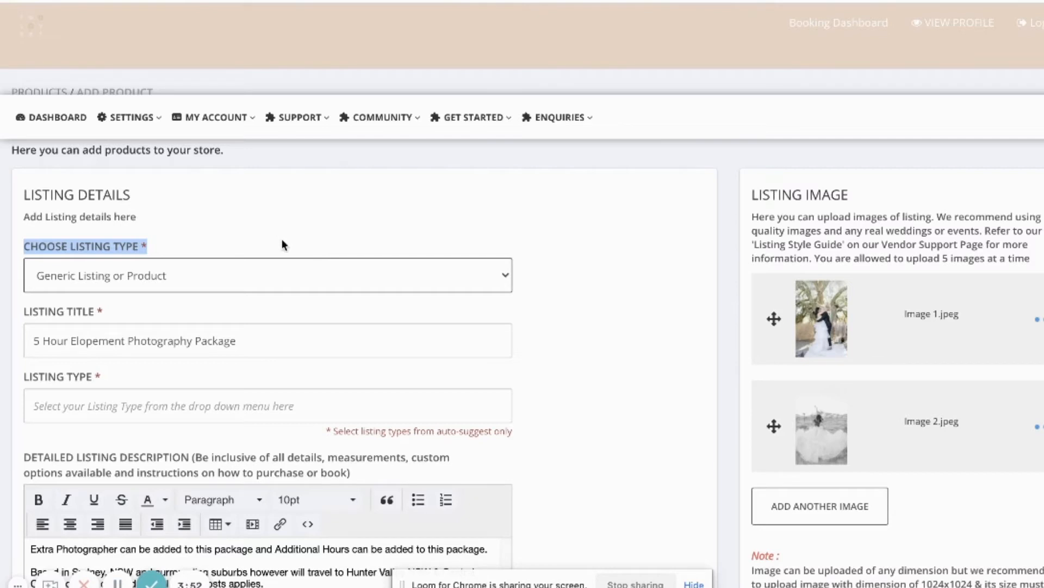
click(280, 275)
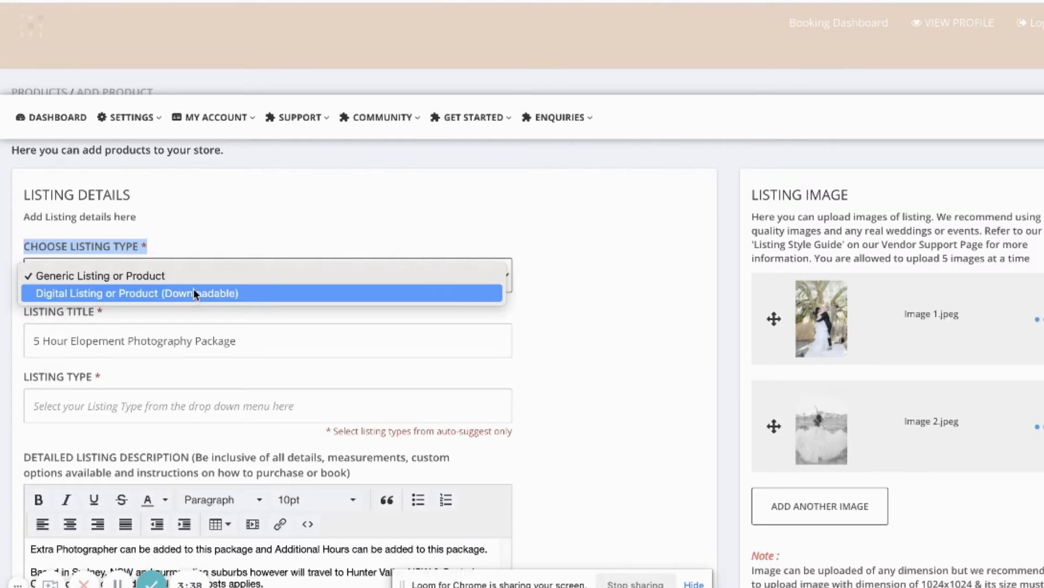
click(158, 274)
Step: Add "Sydney" to the start of the listing title so it reads "Sydney 5 Hour Elopement Photography Package"
scroll(583, 375, down, 2)
scroll(583, 377, down, 1)
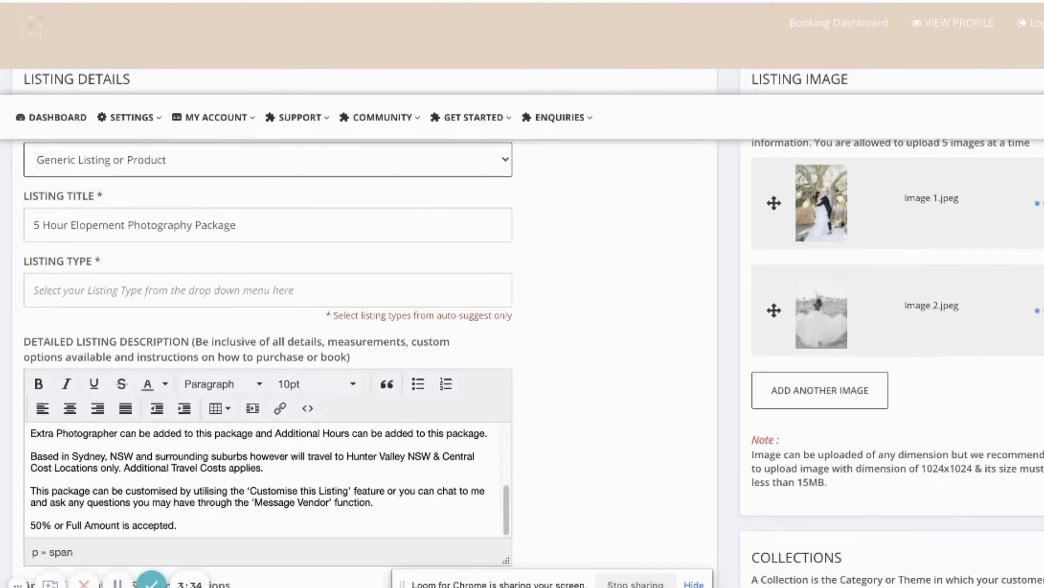
drag(24, 194, 55, 198)
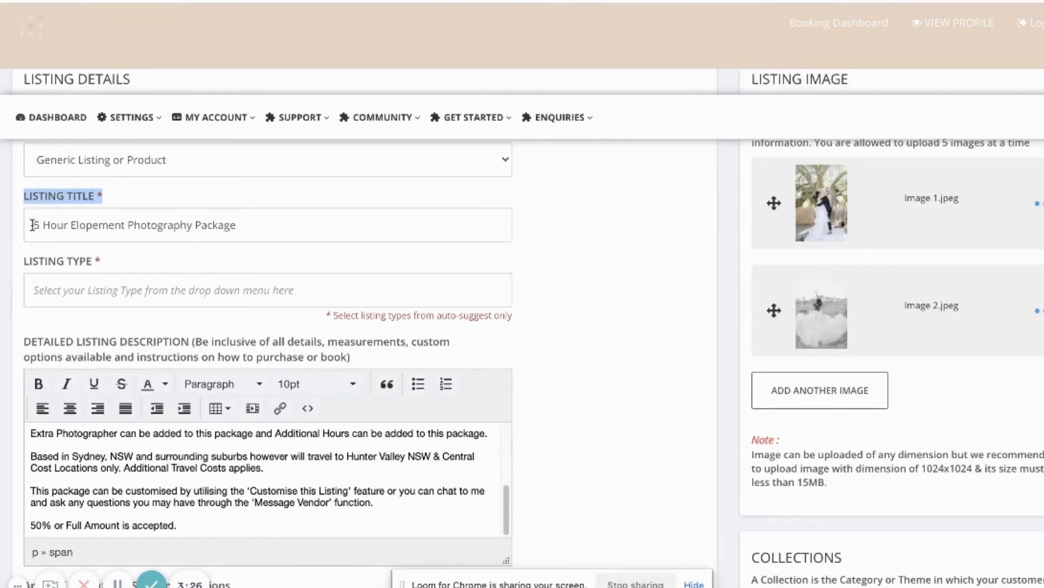
drag(32, 225, 72, 226)
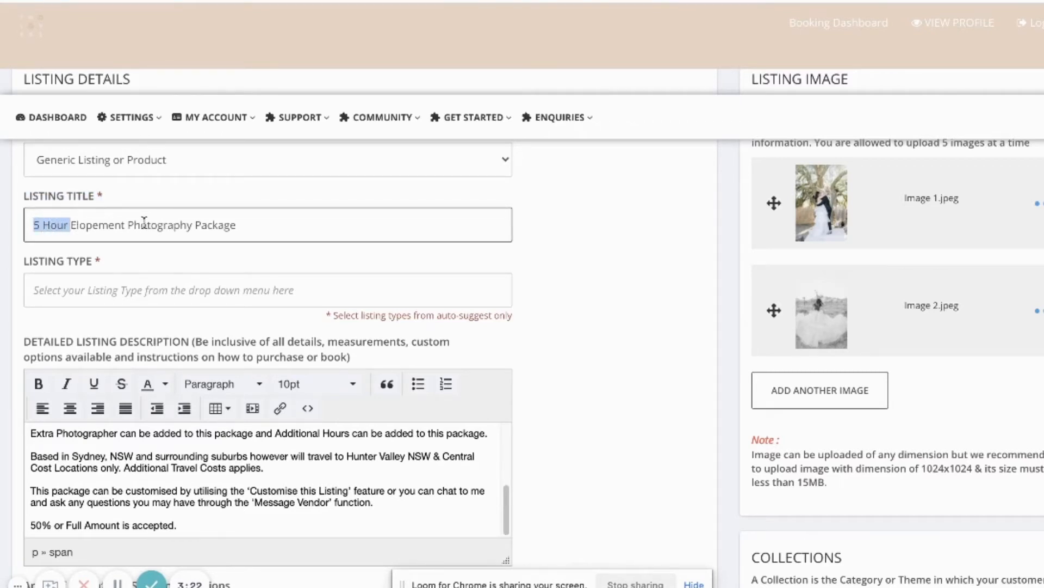
click(128, 225)
drag(128, 224, 276, 224)
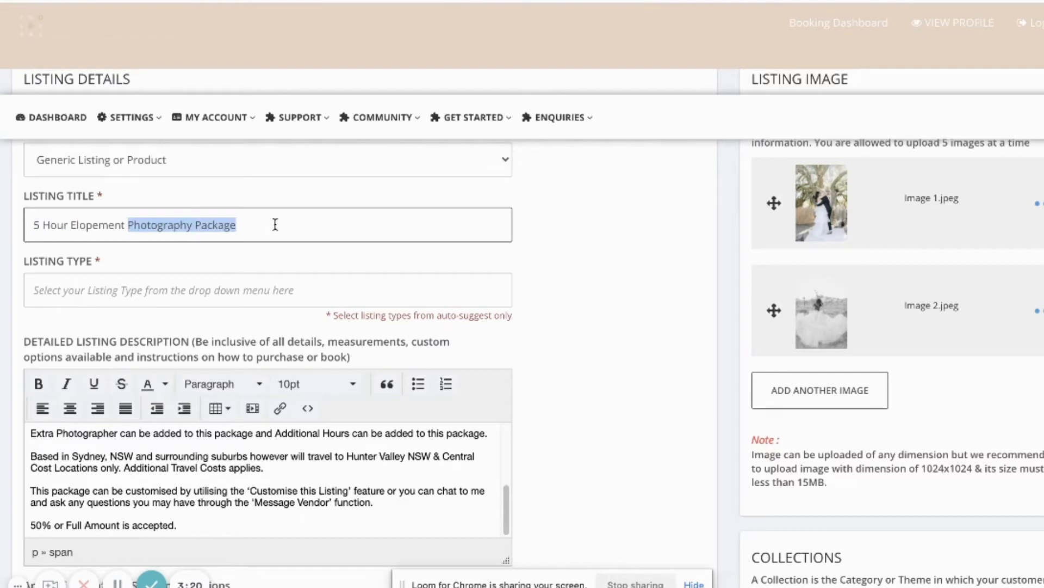
click(30, 228)
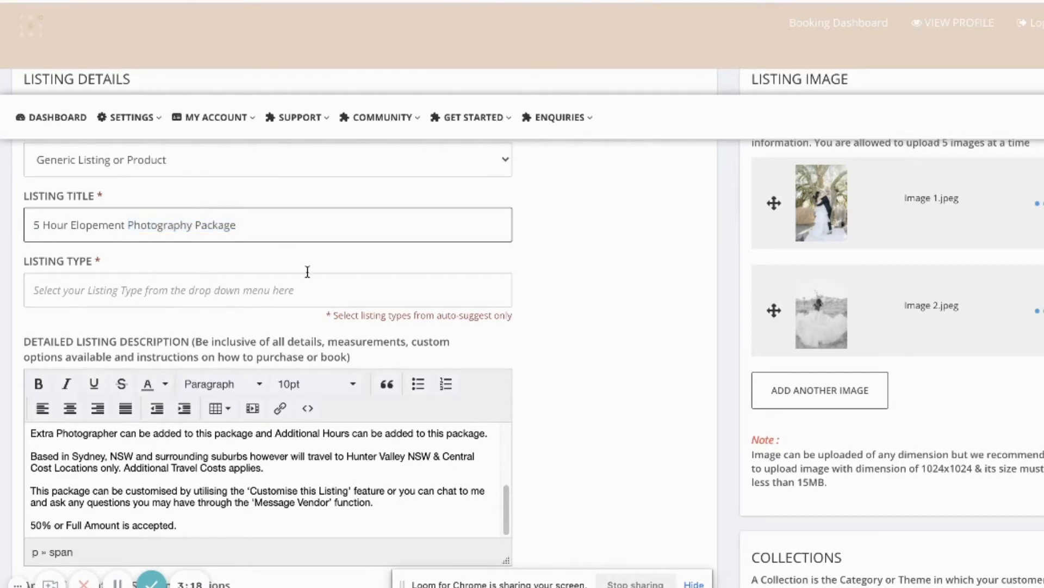
text(Sydney)
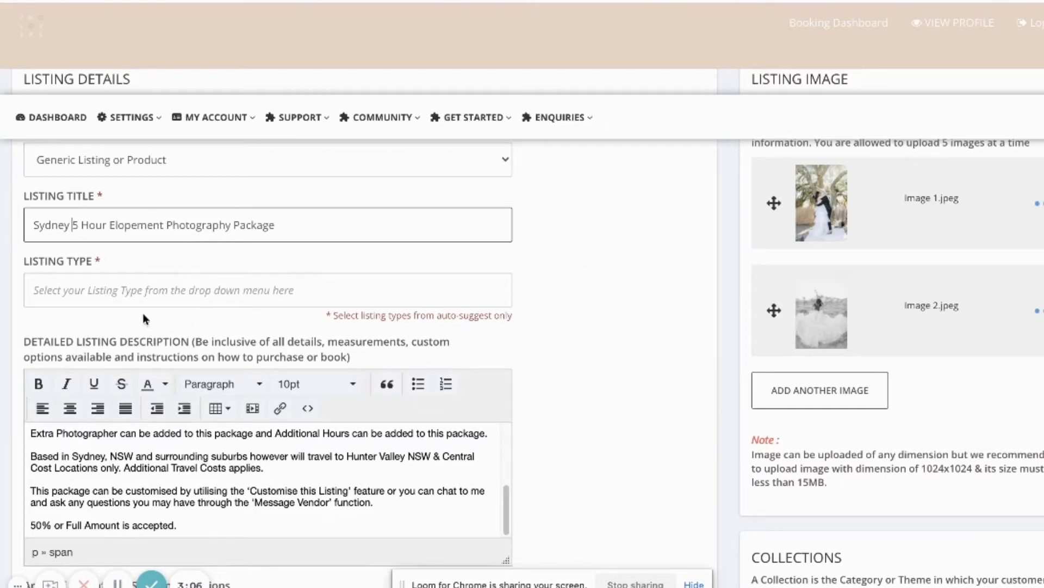
Step: Set the listing's auto-suggested Listing Type to Photographers
click(156, 288)
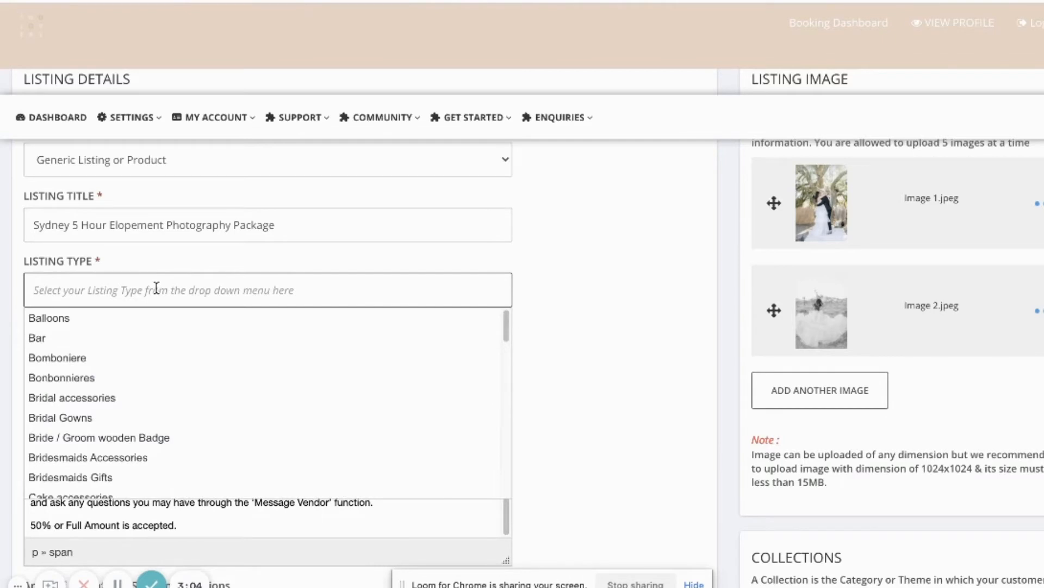
text(Phot)
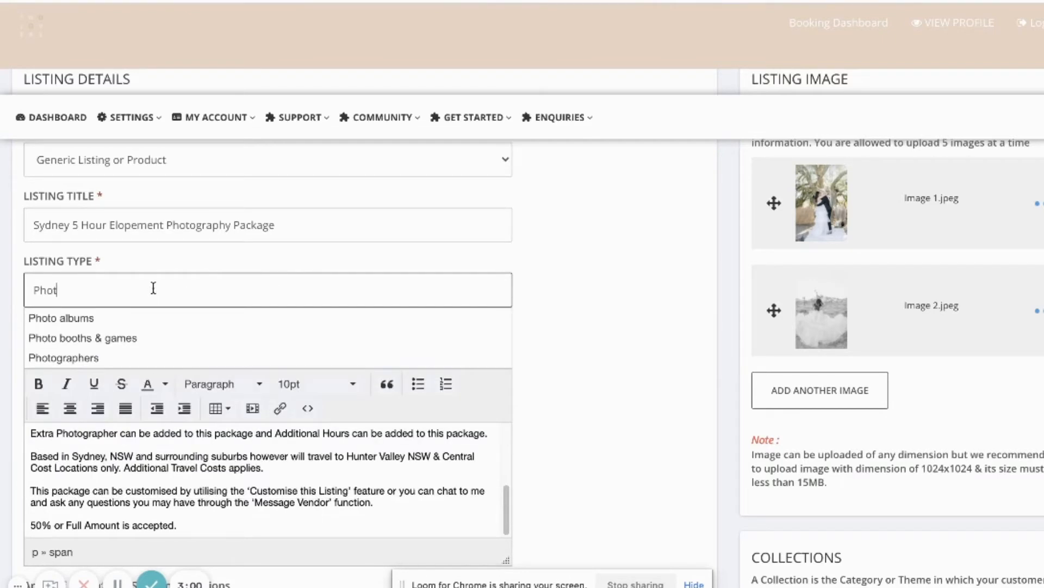
click(159, 360)
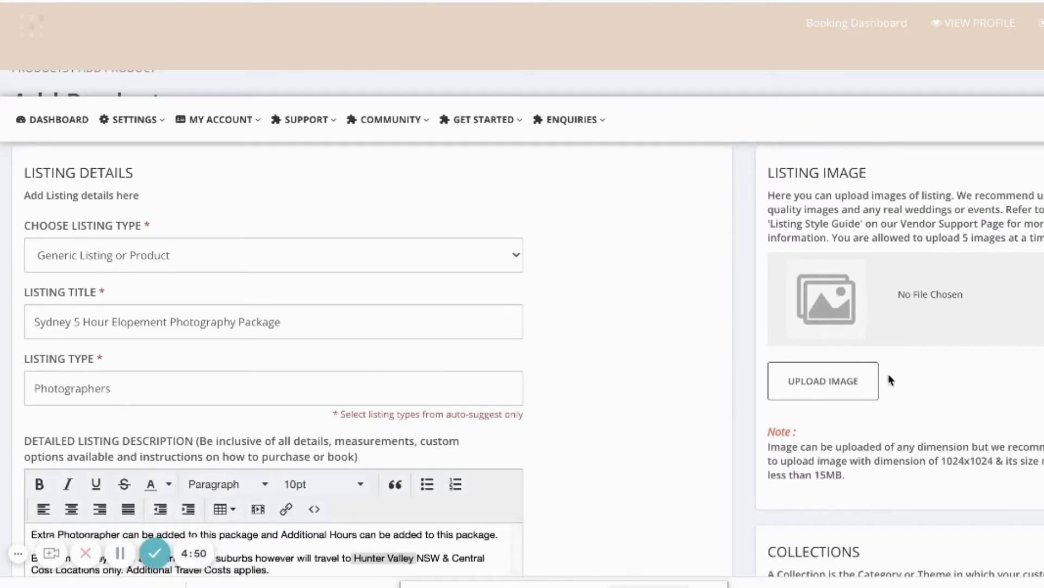
Step: Upload Image 1.jpeg and Image 2.jpeg as the listing images
click(832, 383)
click(159, 47)
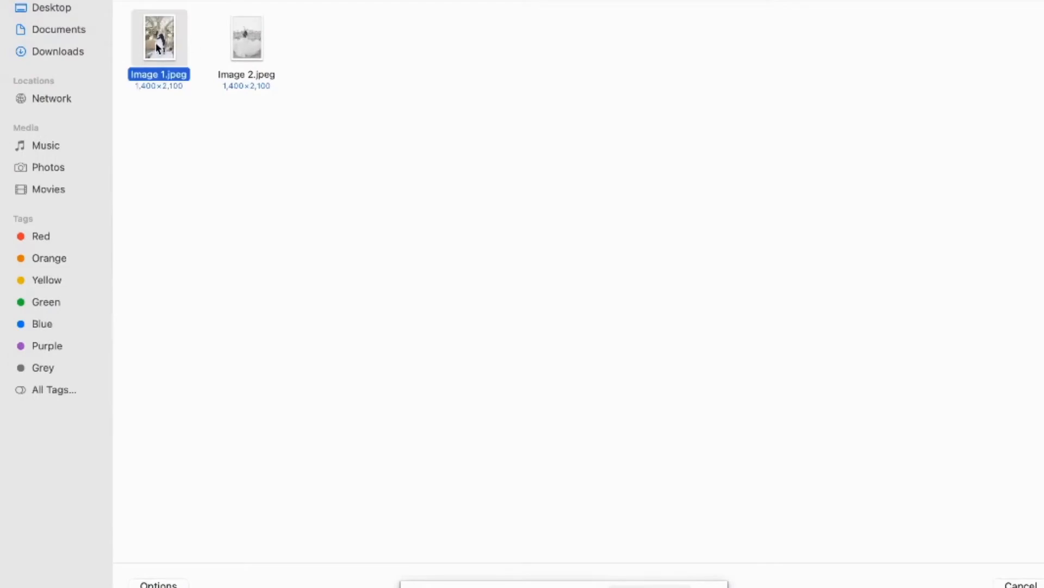
key(Return)
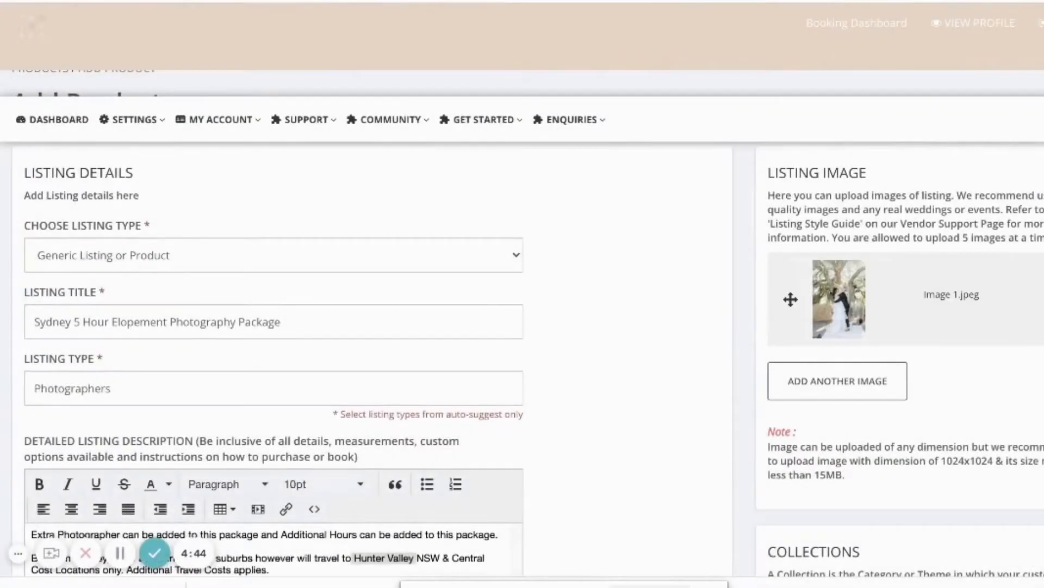
click(818, 384)
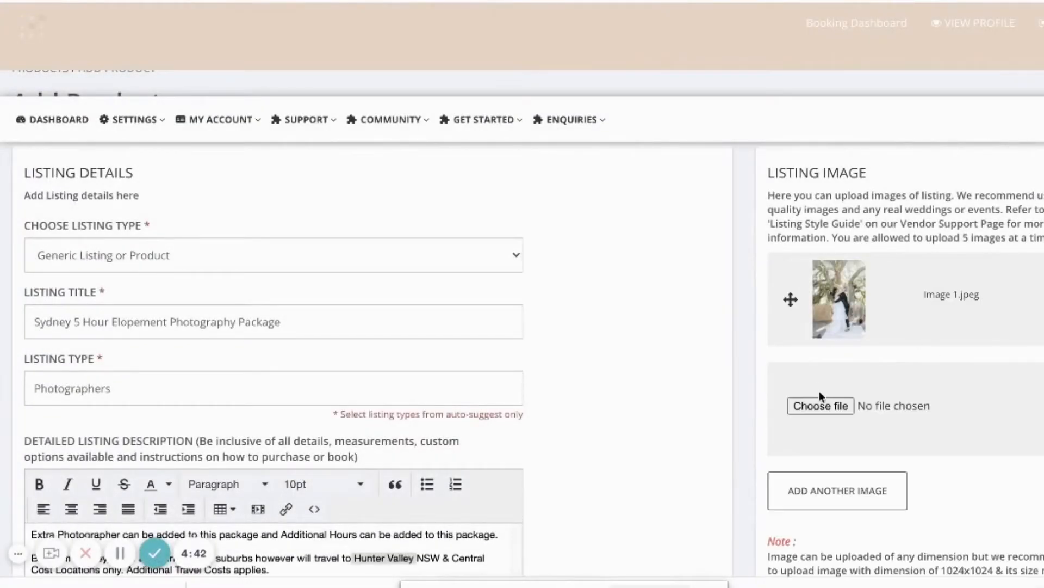
click(821, 406)
click(245, 35)
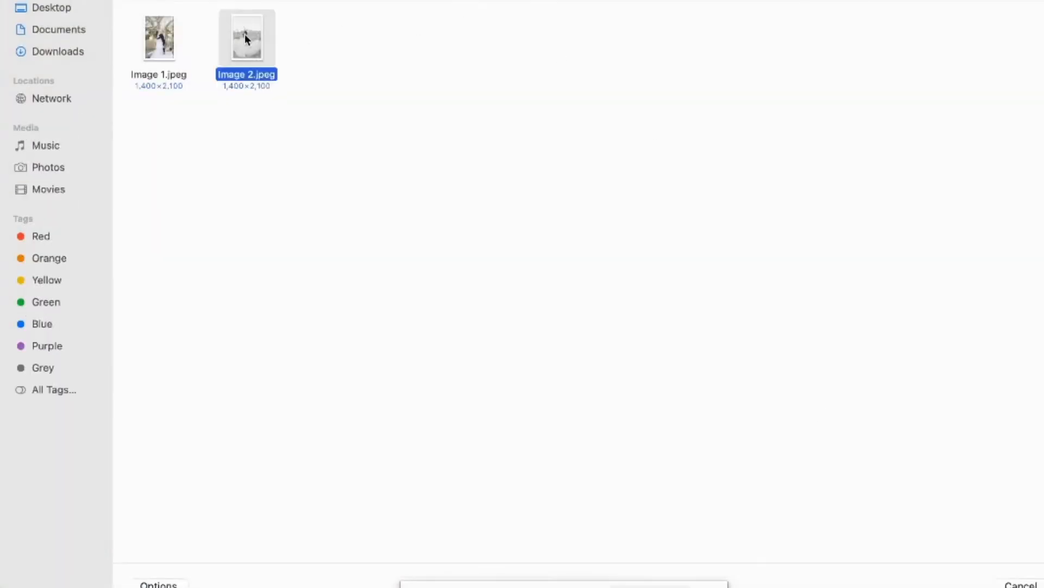
key(Return)
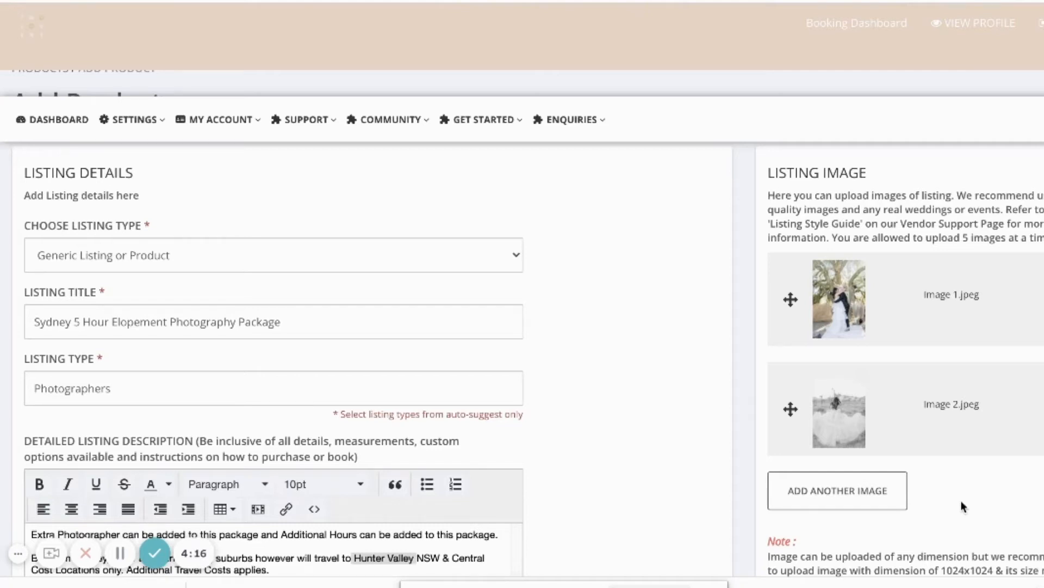
Step: Examine the detailed listing description's guidance, introduction and bulleted list of package inclusions
scroll(960, 492, down, 2)
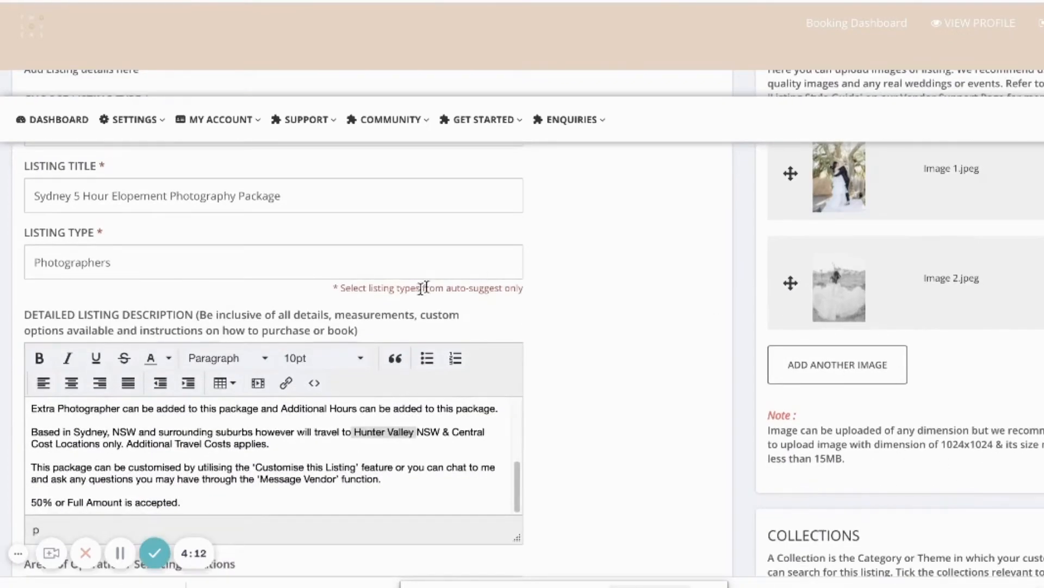
scroll(238, 291, down, 1)
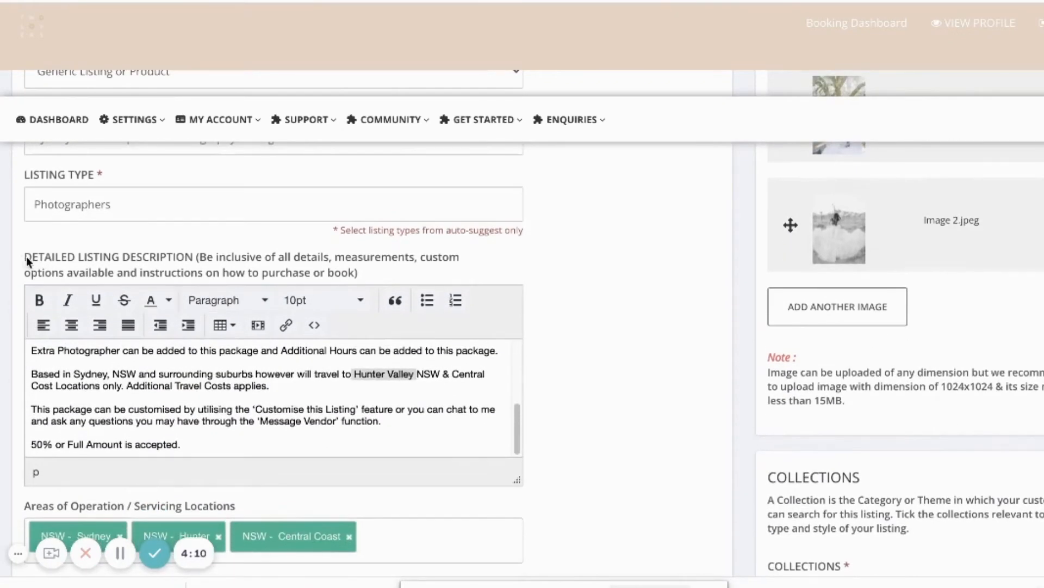
drag(127, 259, 393, 279)
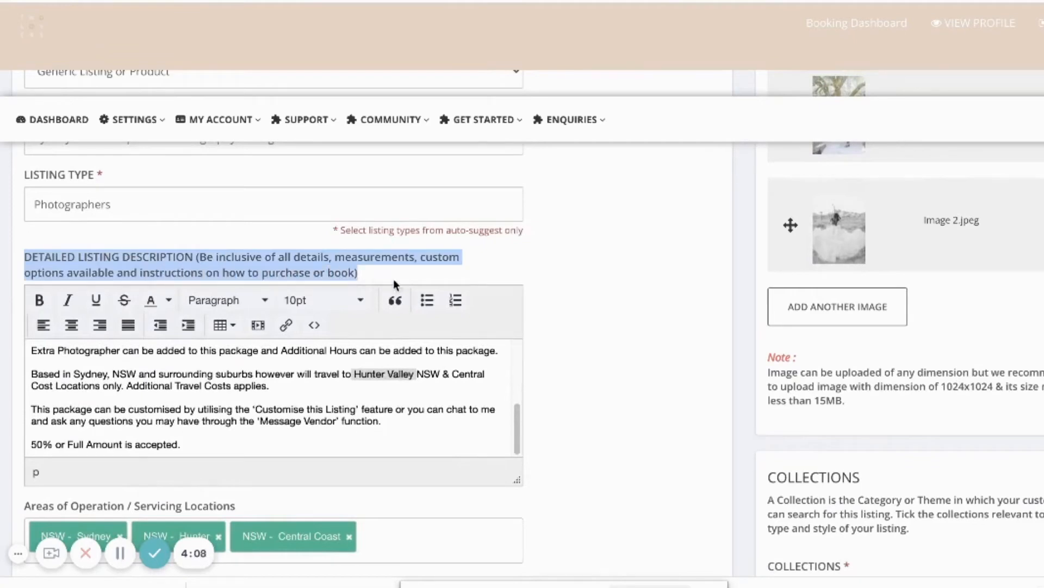
drag(517, 430, 517, 356)
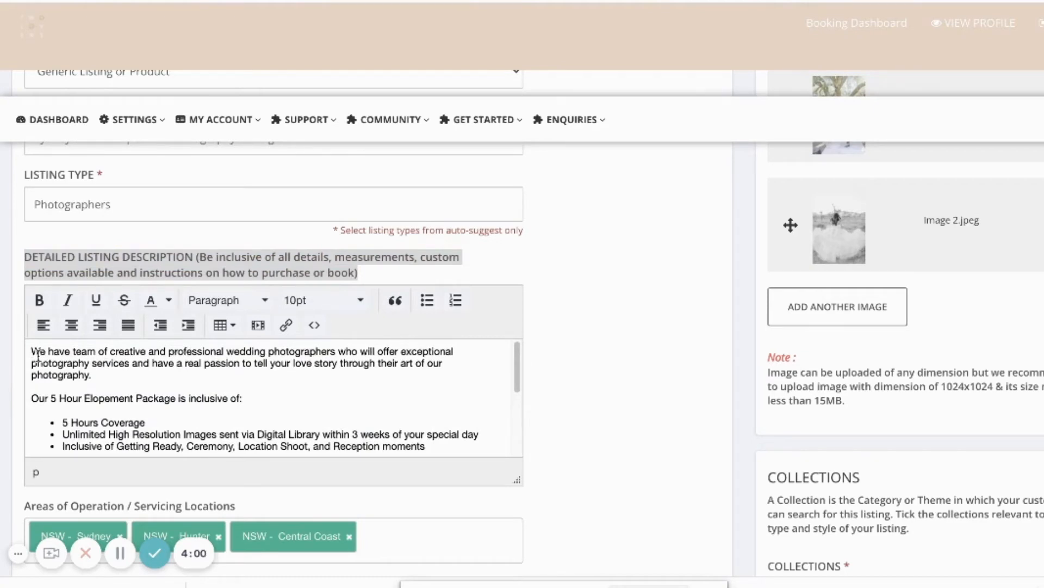
scroll(171, 390, down, 1)
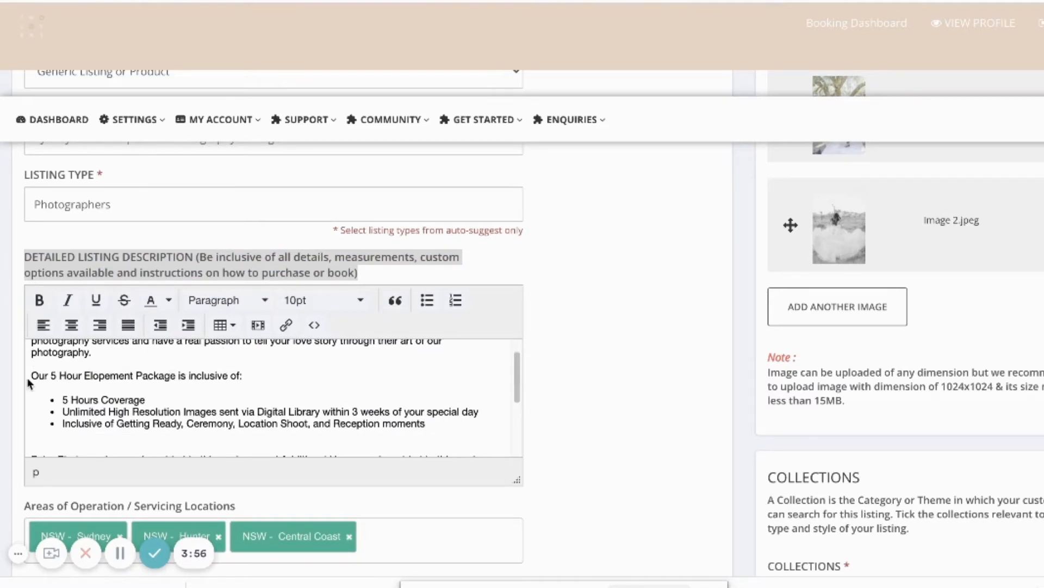
drag(31, 376, 289, 377)
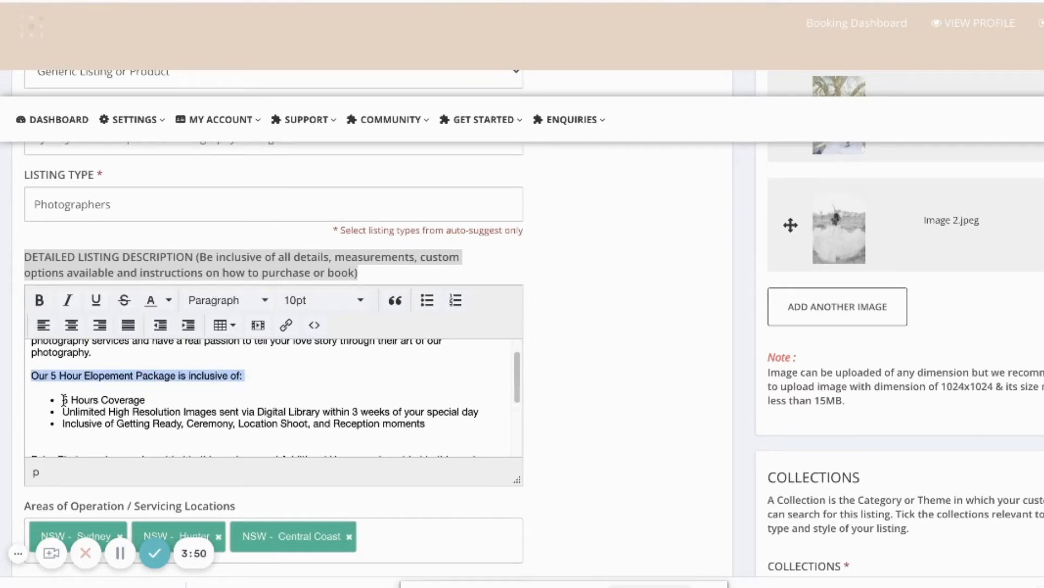
drag(62, 400, 212, 400)
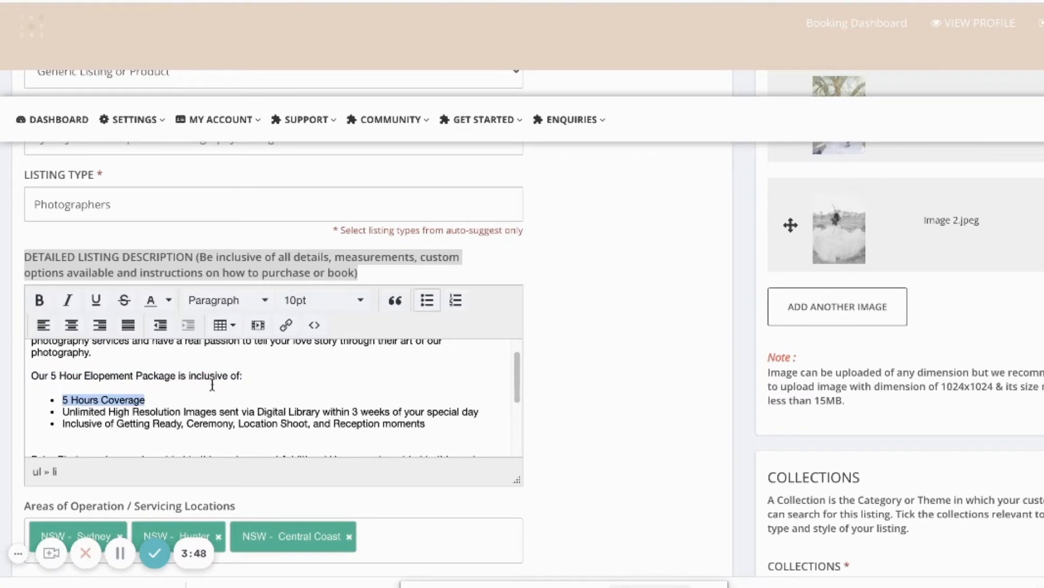
drag(106, 411, 480, 415)
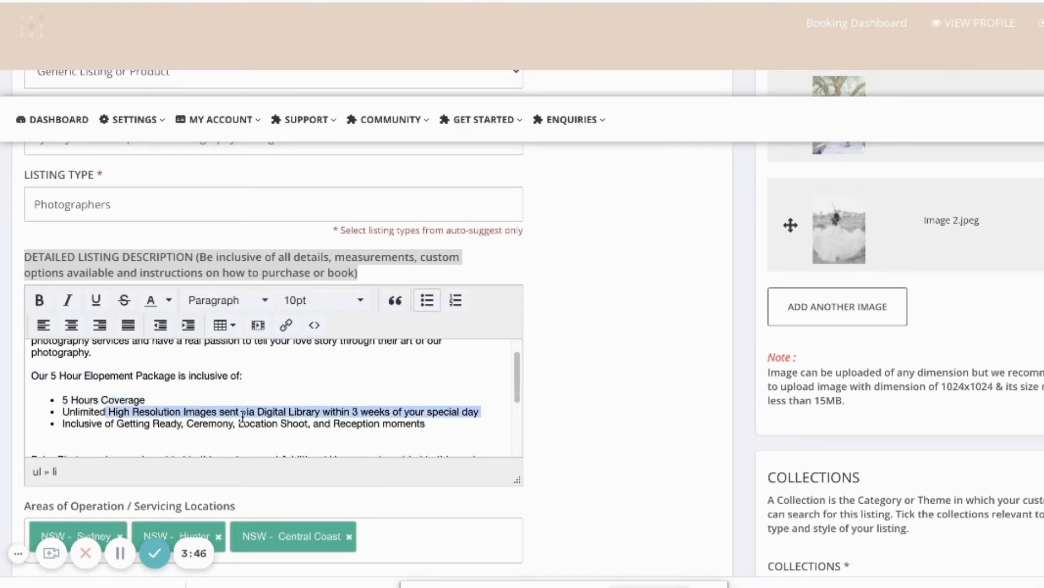
Step: Examine the rest of the description, covering optional extras, travel areas, customisation and accepted payment amounts
scroll(469, 419, down, 1)
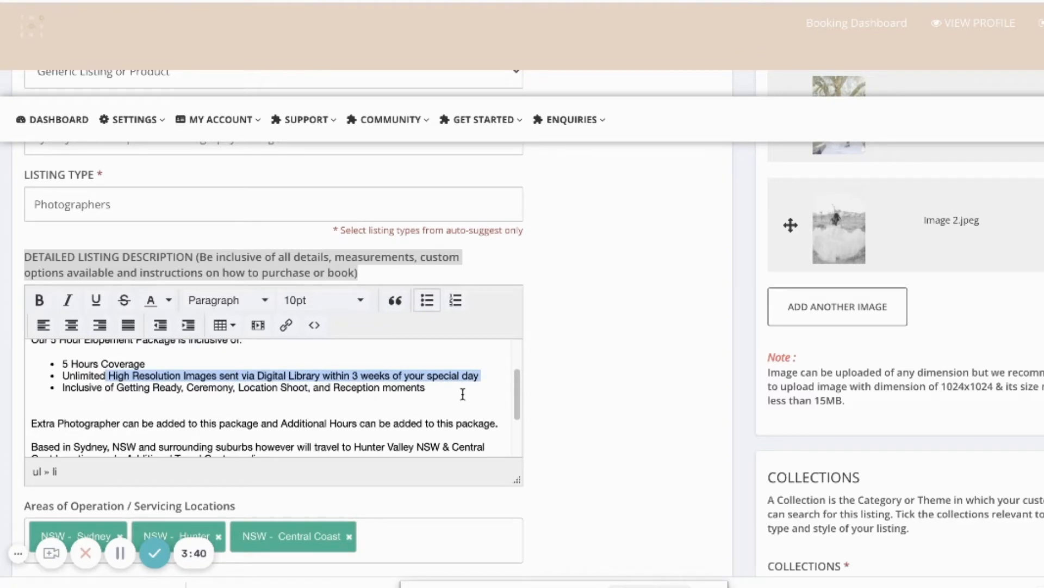
scroll(464, 393, down, 2)
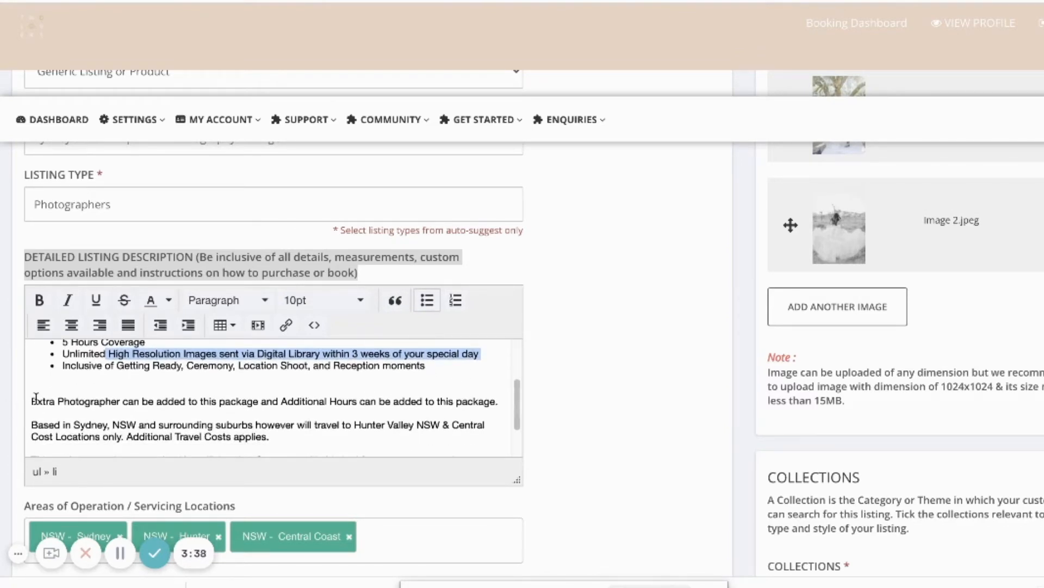
drag(31, 402, 499, 405)
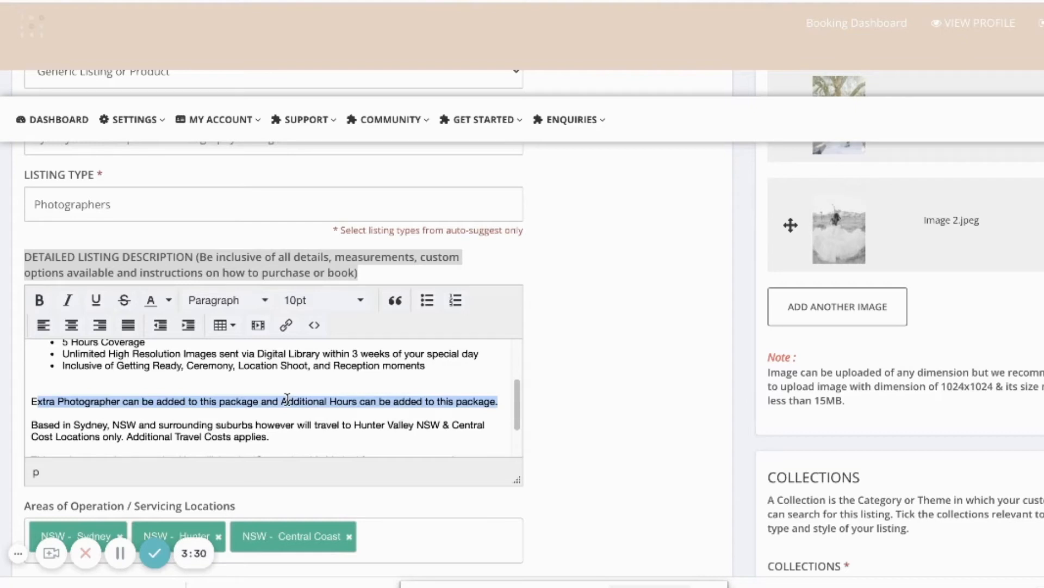
scroll(62, 406, down, 1)
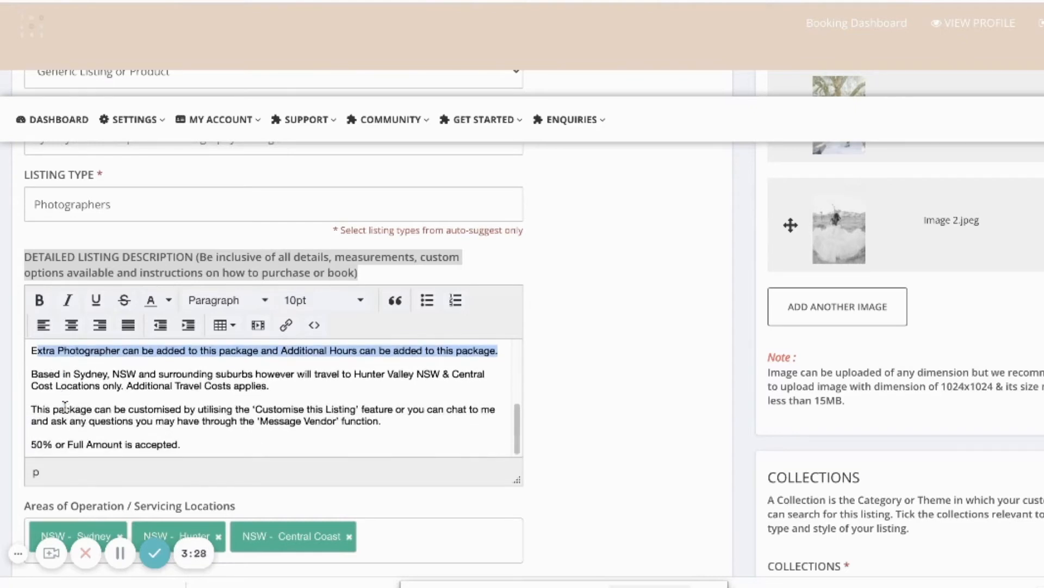
drag(31, 374, 498, 387)
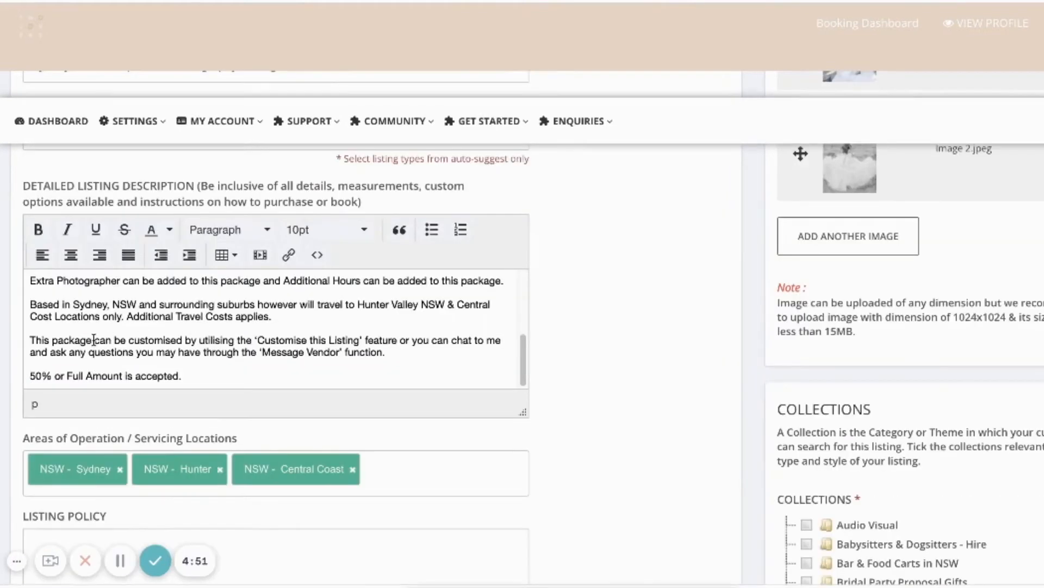
drag(28, 338, 502, 354)
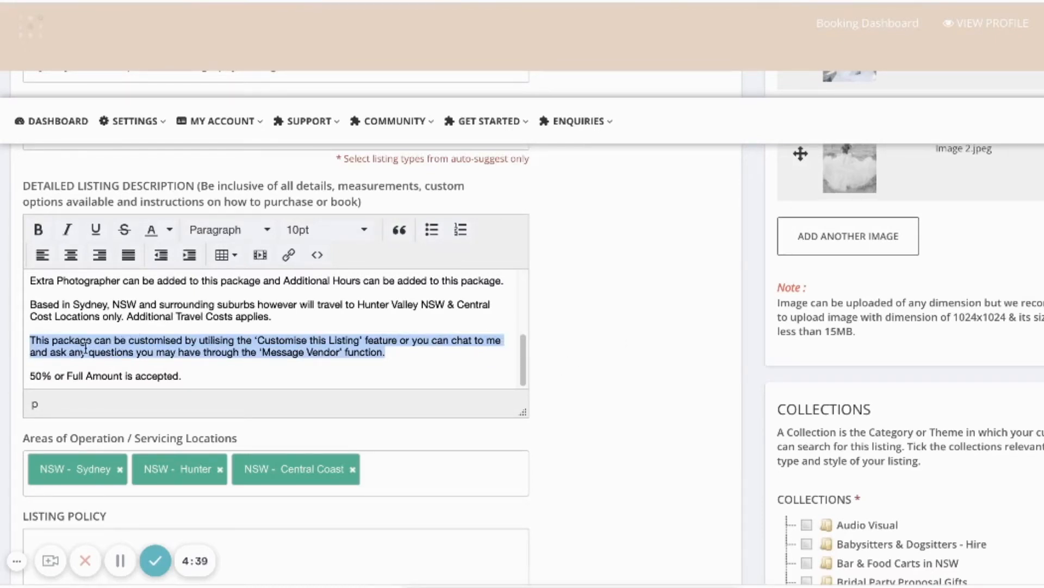
click(53, 352)
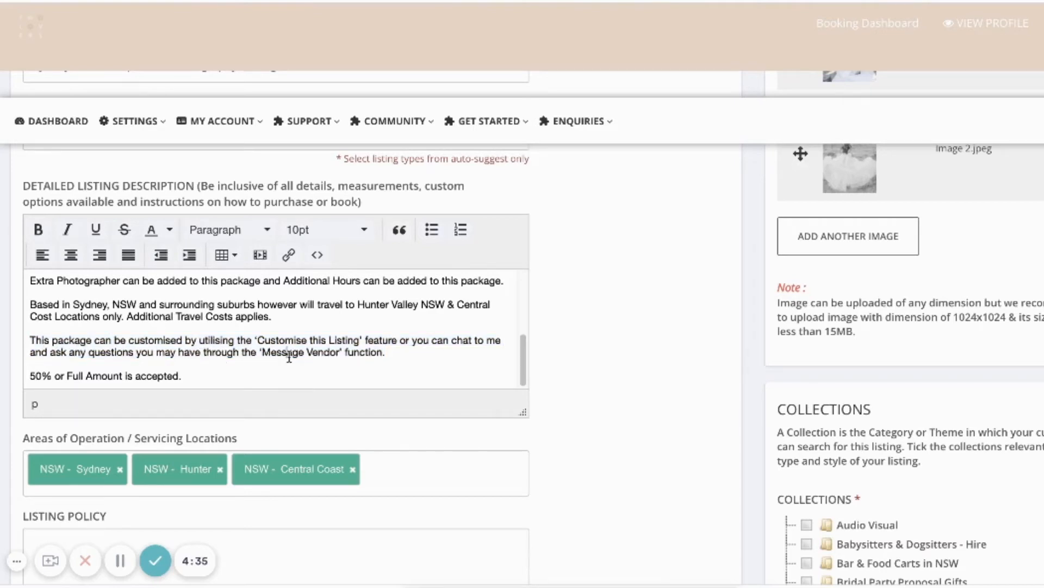
scroll(631, 377, down, 3)
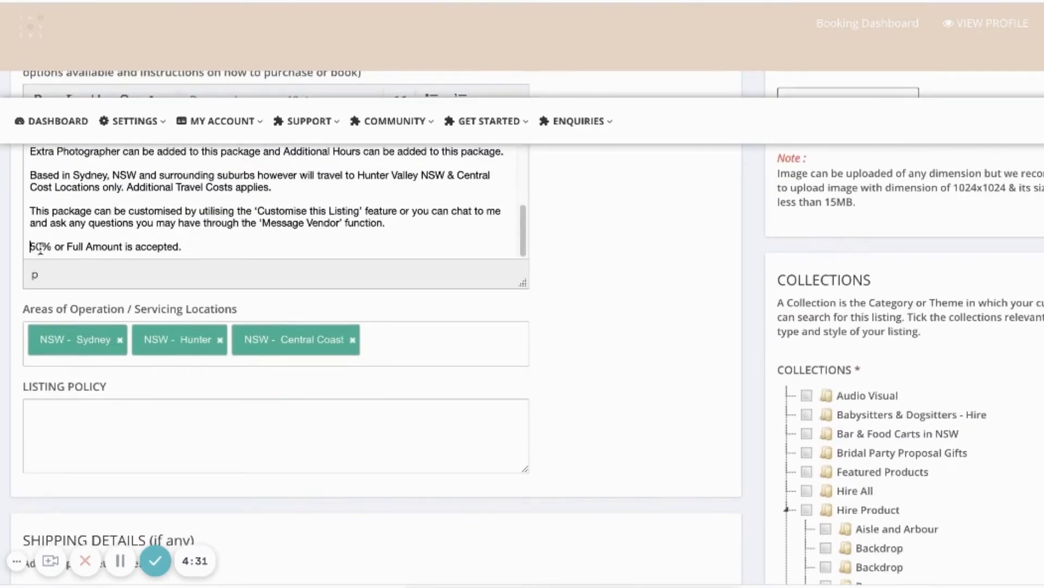
Step: Review the description's accepted payment terms, the available servicing locations and the Listing Policy field
scroll(379, 265, up, 4)
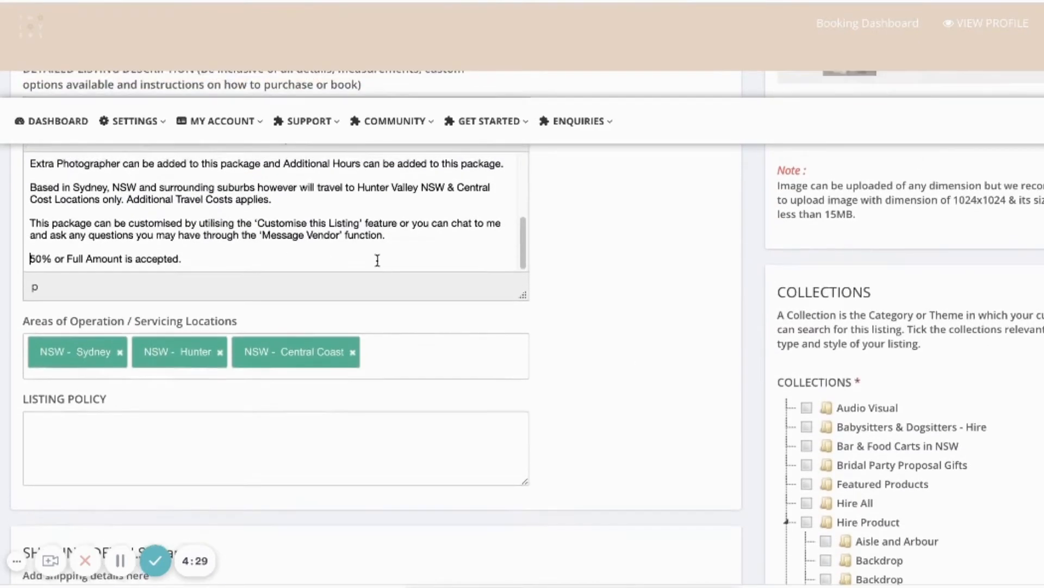
scroll(379, 265, down, 2)
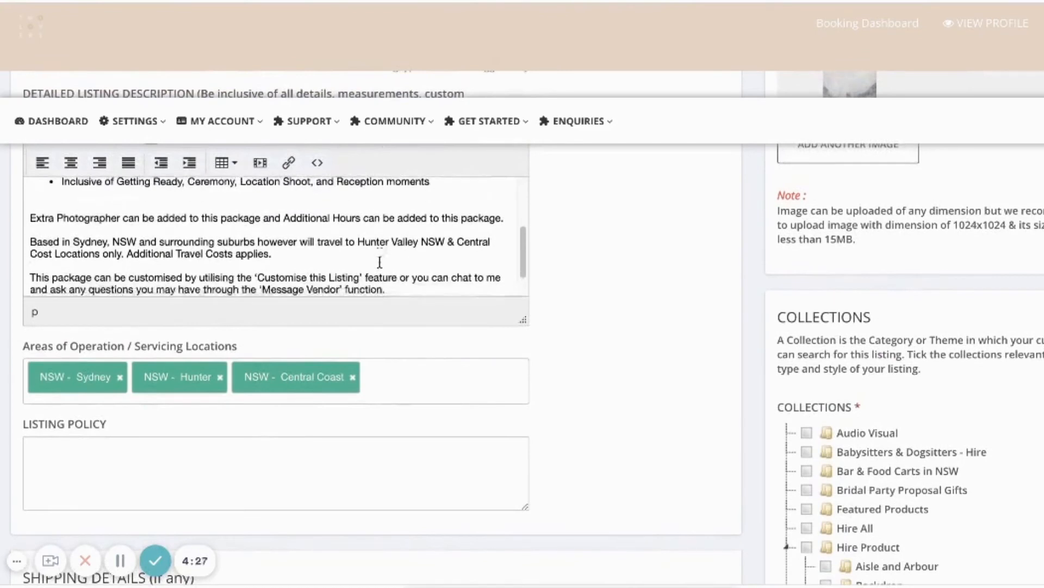
drag(188, 280, 28, 283)
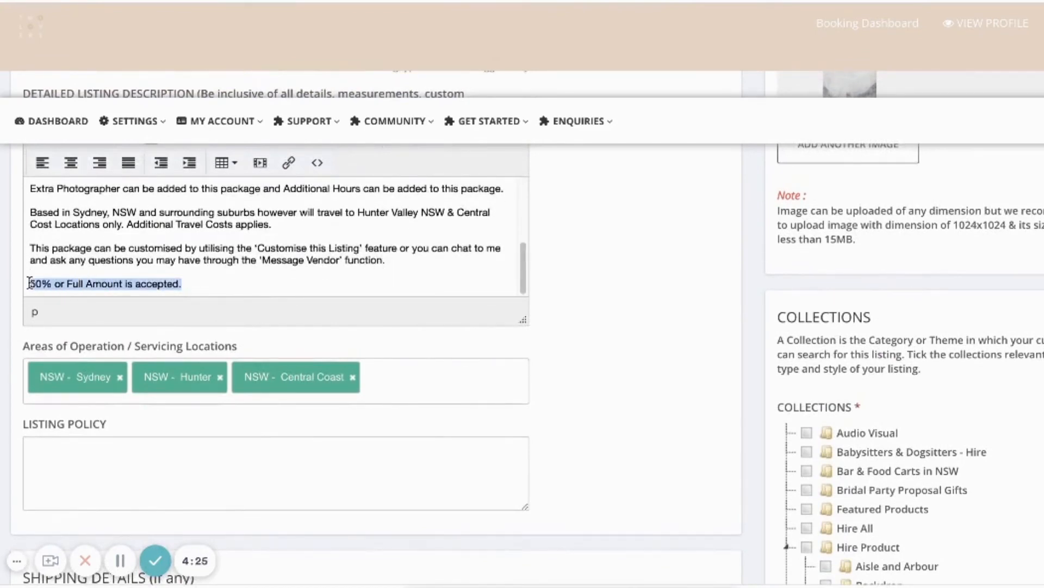
click(425, 379)
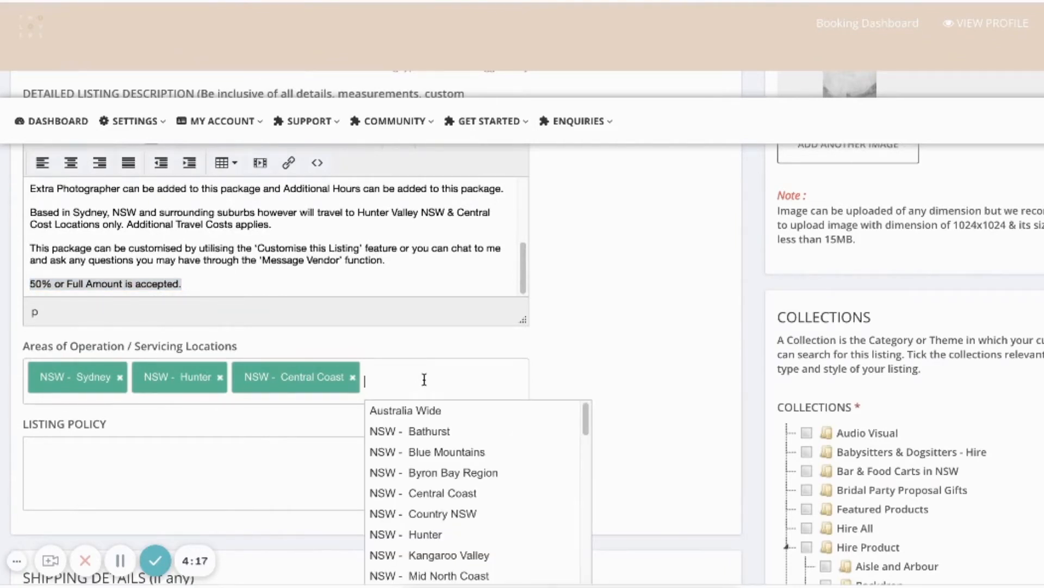
click(606, 357)
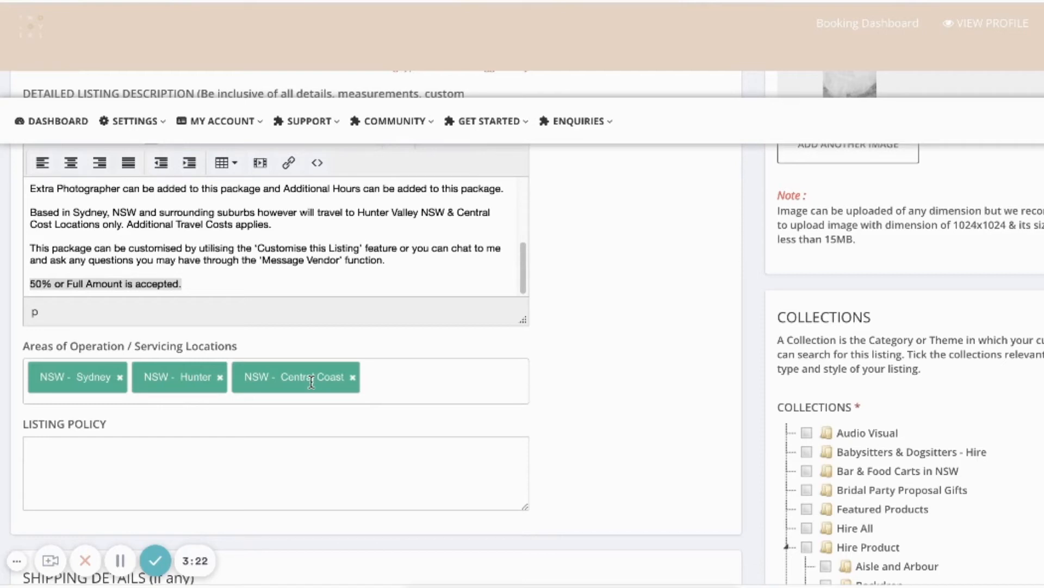
scroll(419, 424, down, 3)
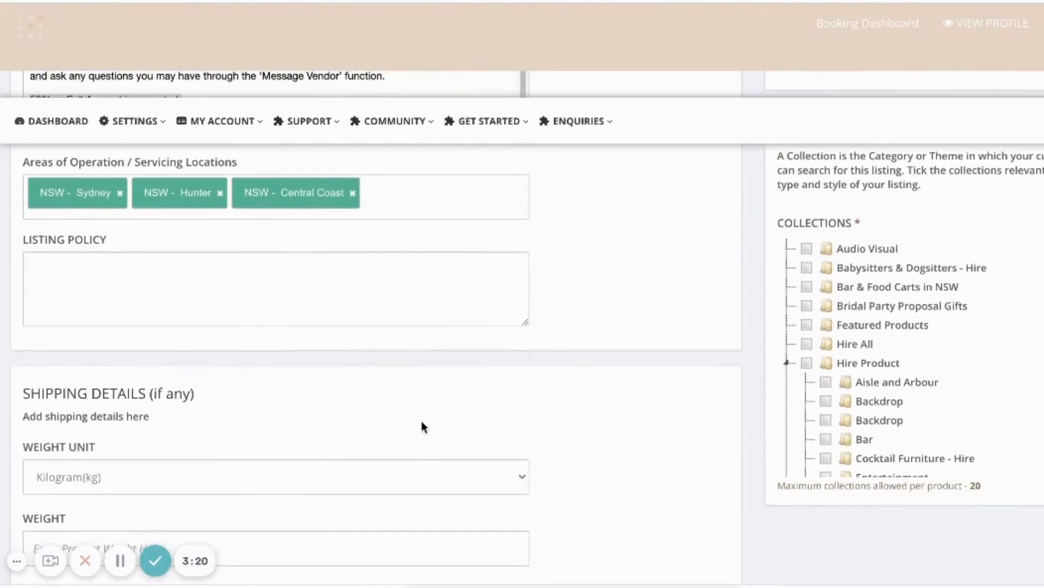
click(47, 296)
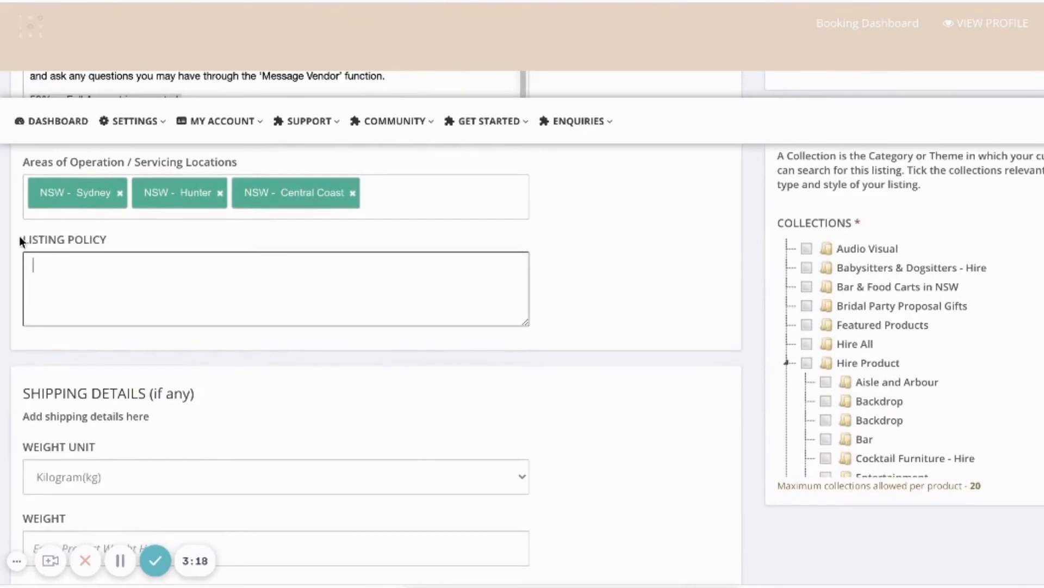
drag(21, 239, 66, 246)
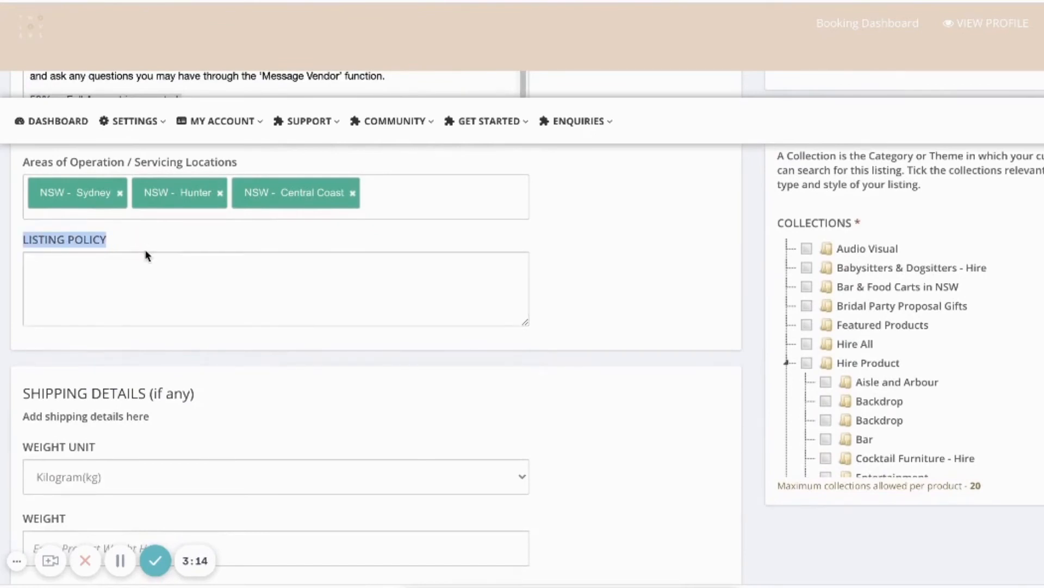
scroll(615, 267, up, 2)
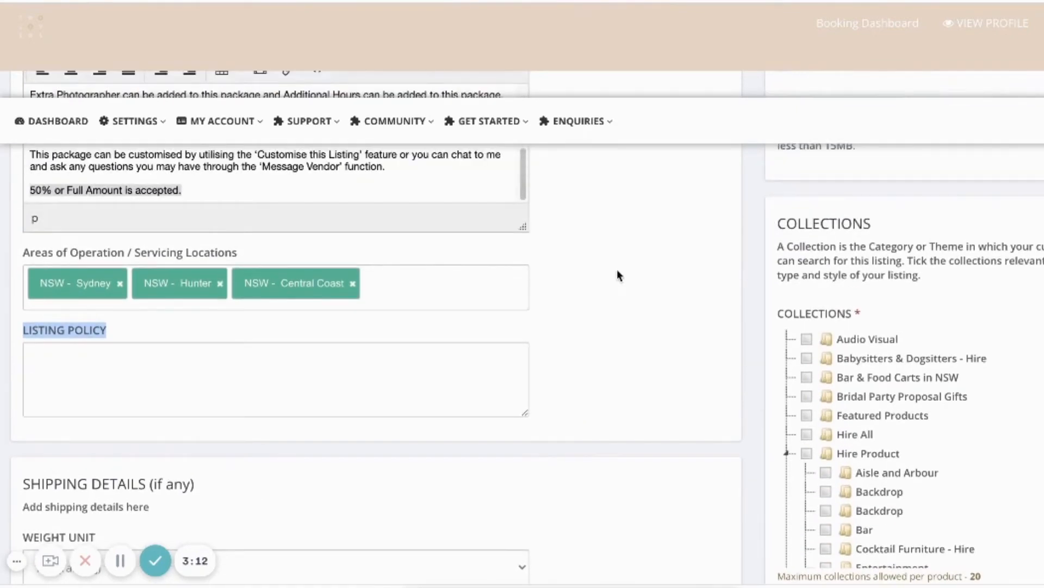
click(58, 371)
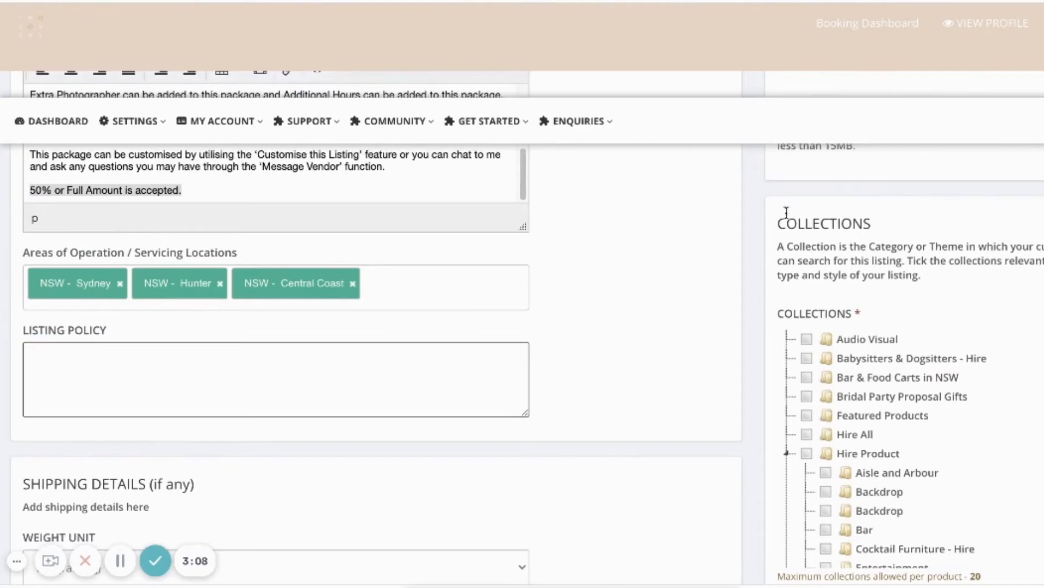
Step: Assign the listing to the Photographers collection under Services
drag(779, 223, 876, 225)
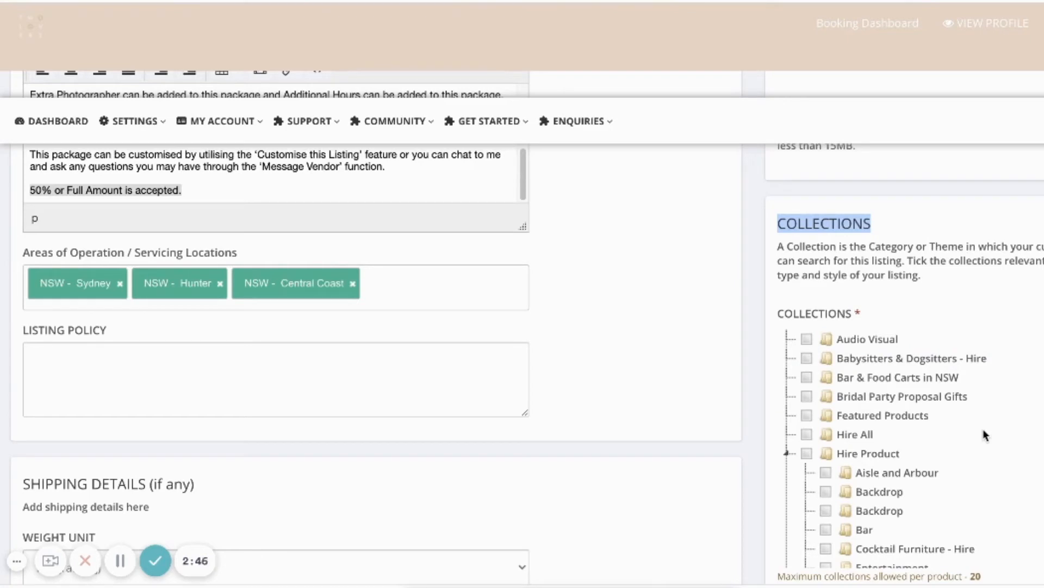
scroll(1007, 415, down, 3)
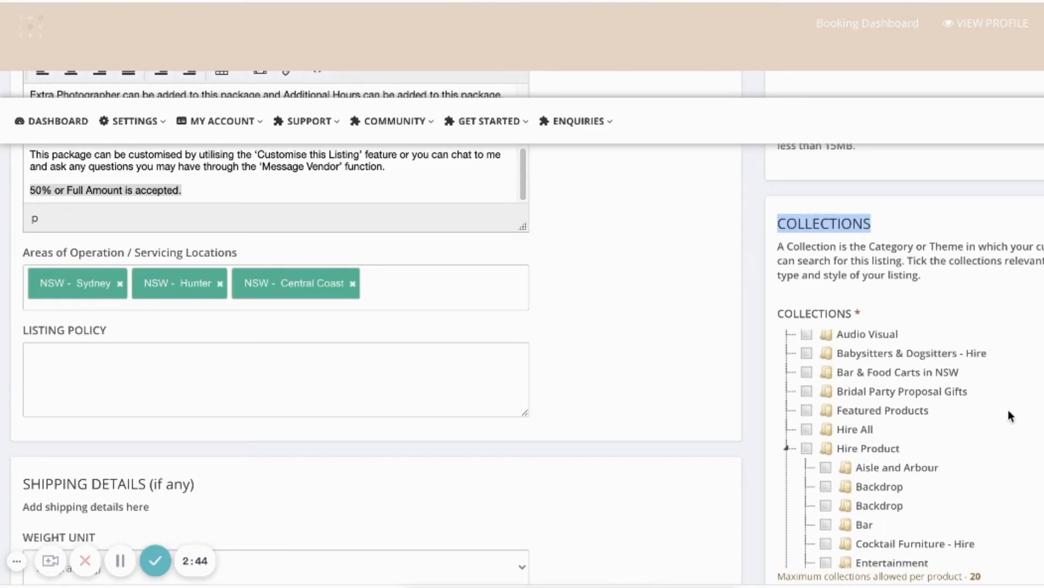
scroll(1012, 415, down, 12)
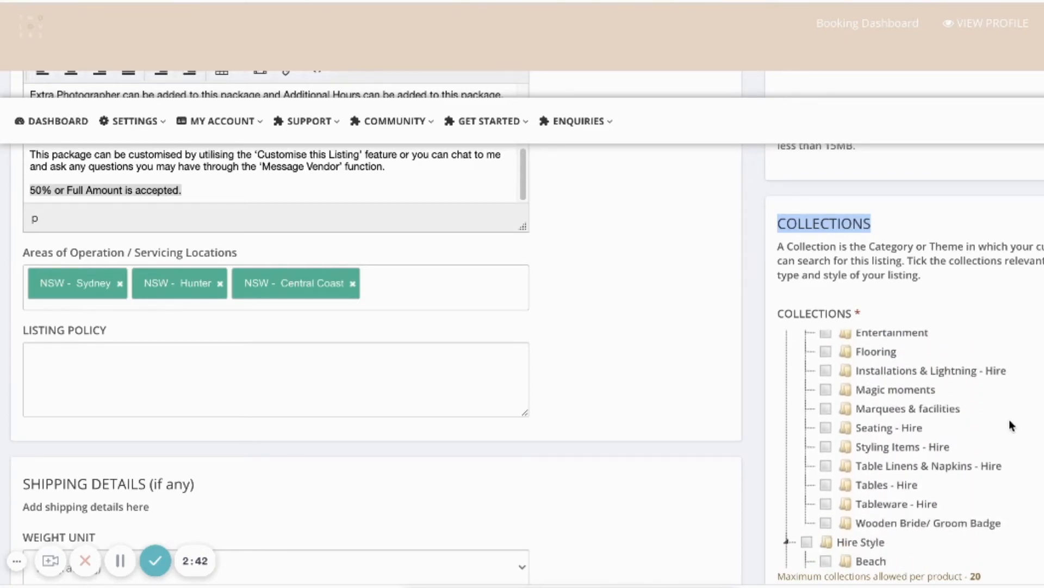
scroll(1009, 420, down, 15)
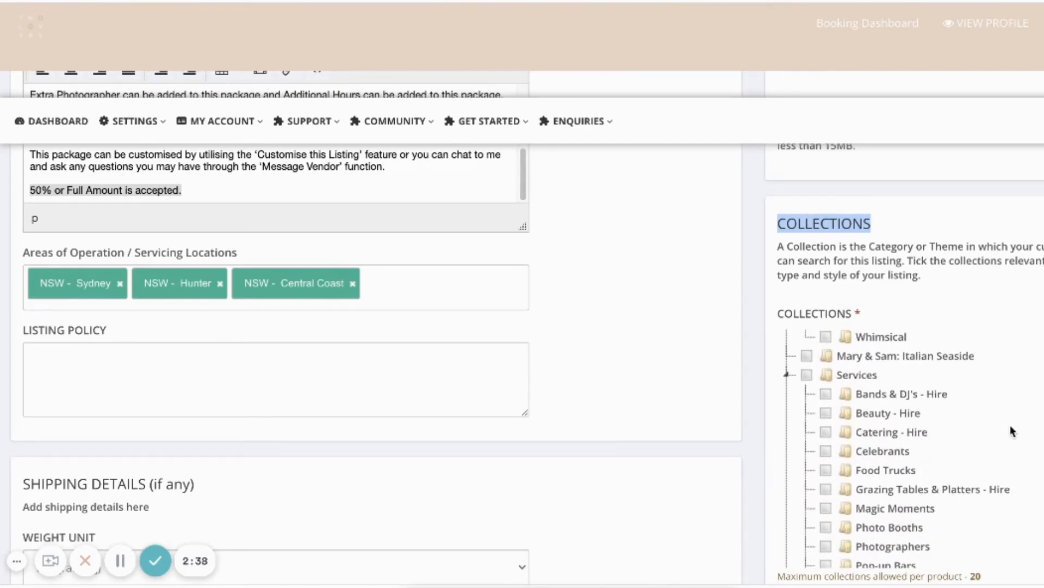
right_click(826, 547)
click(826, 547)
click(866, 551)
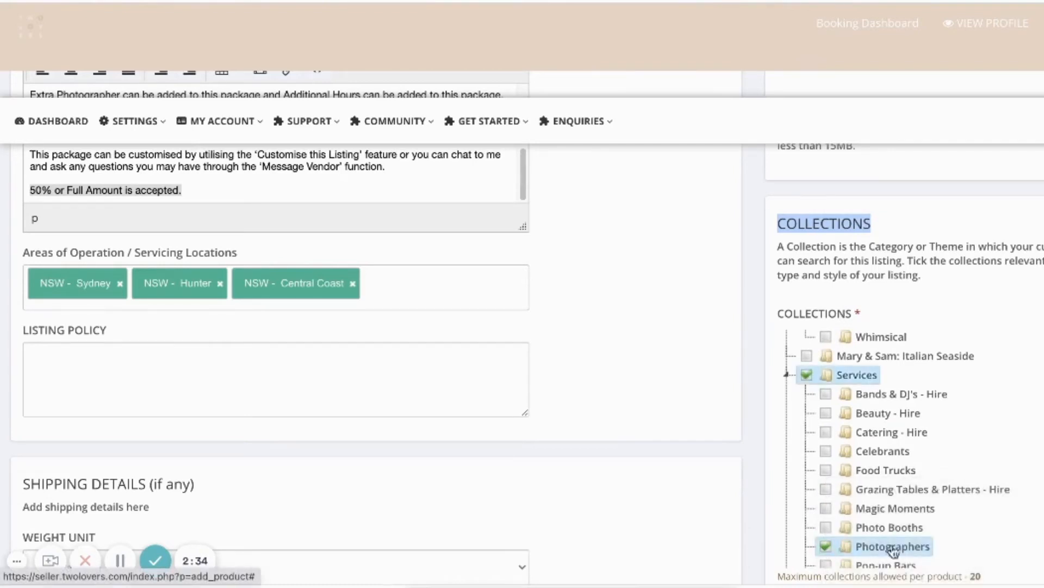
Step: Add the Beach and Garden collections under Shop Style to the listing
scroll(909, 438, down, 5)
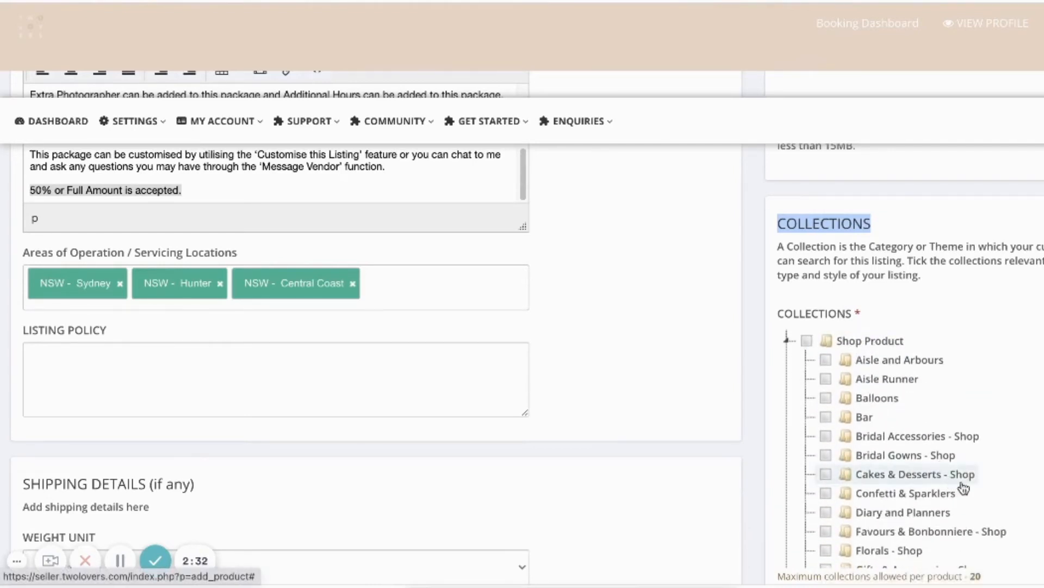
scroll(963, 486, down, 7)
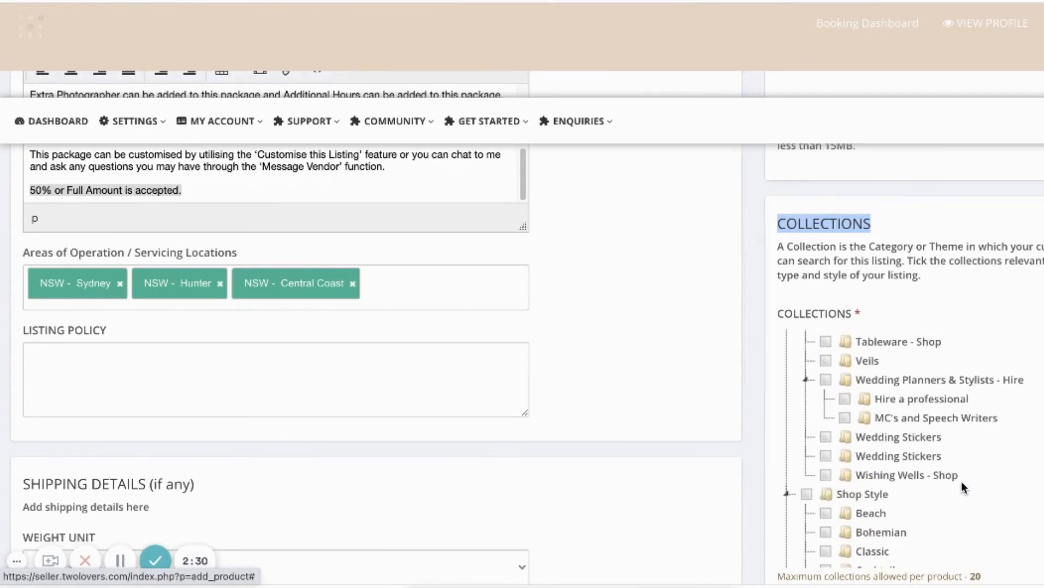
scroll(990, 484, down, 3)
scroll(994, 485, down, 2)
scroll(1001, 492, up, 1)
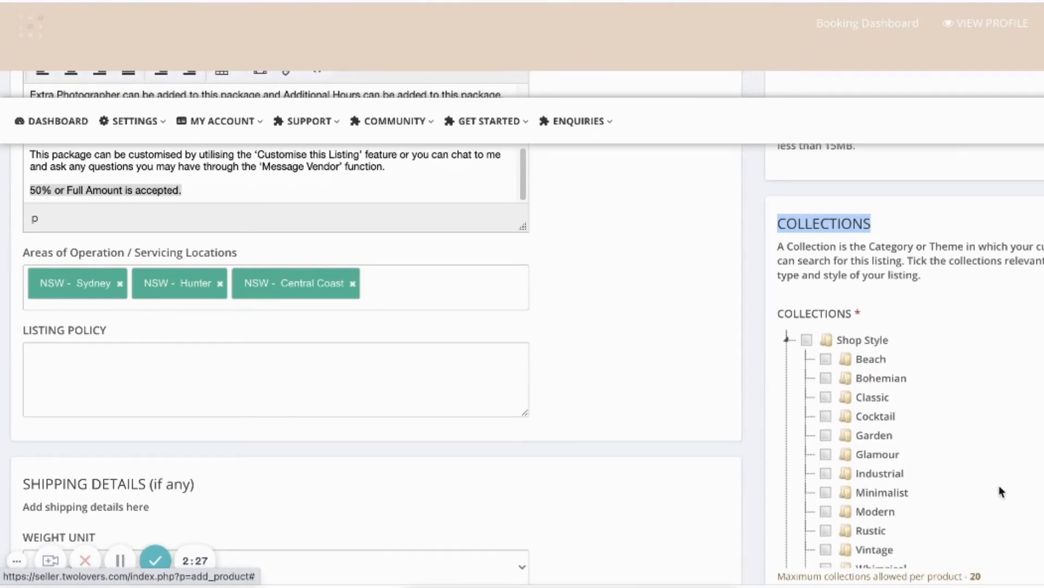
click(826, 360)
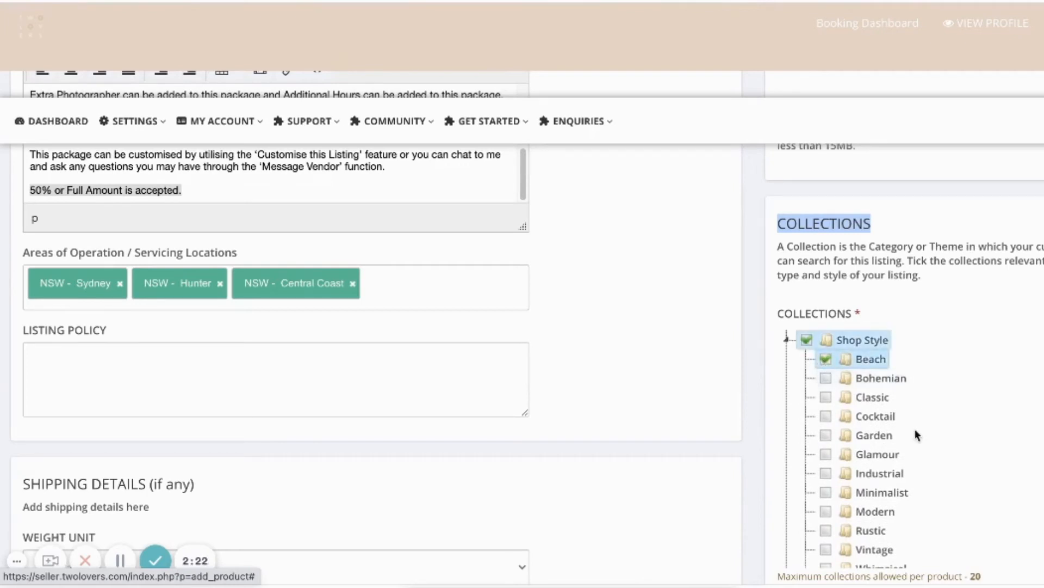
click(833, 435)
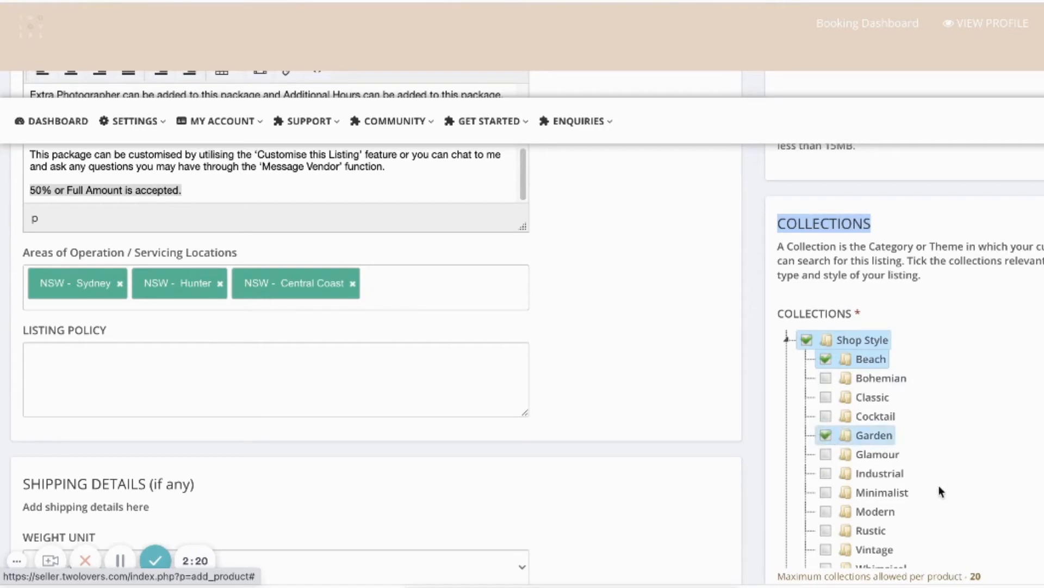
Step: Mark the listing as not requiring shipping and keep Free Shipping as its shipping method
scroll(939, 485, down, 1)
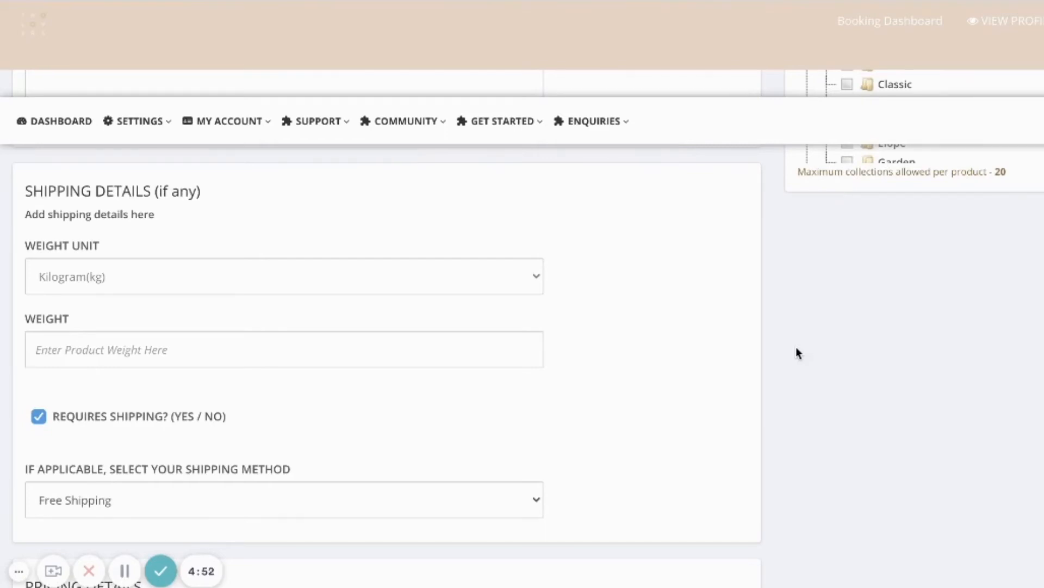
click(41, 417)
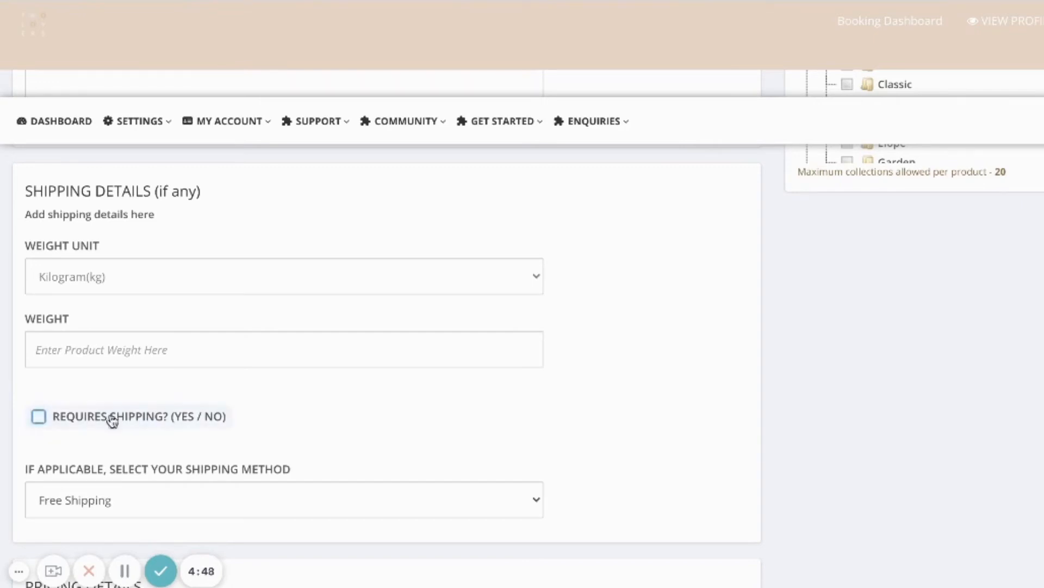
click(357, 502)
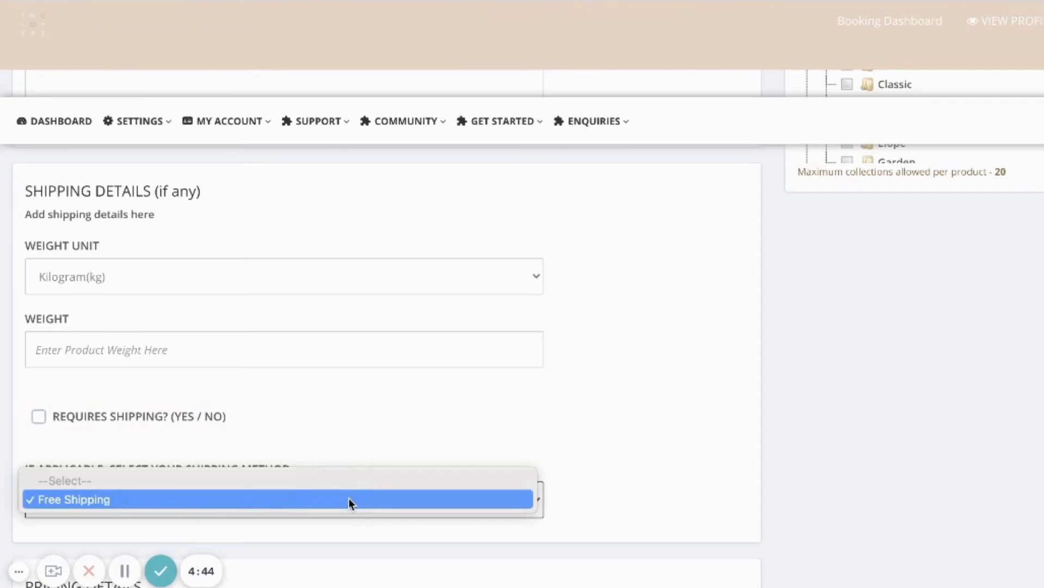
click(348, 498)
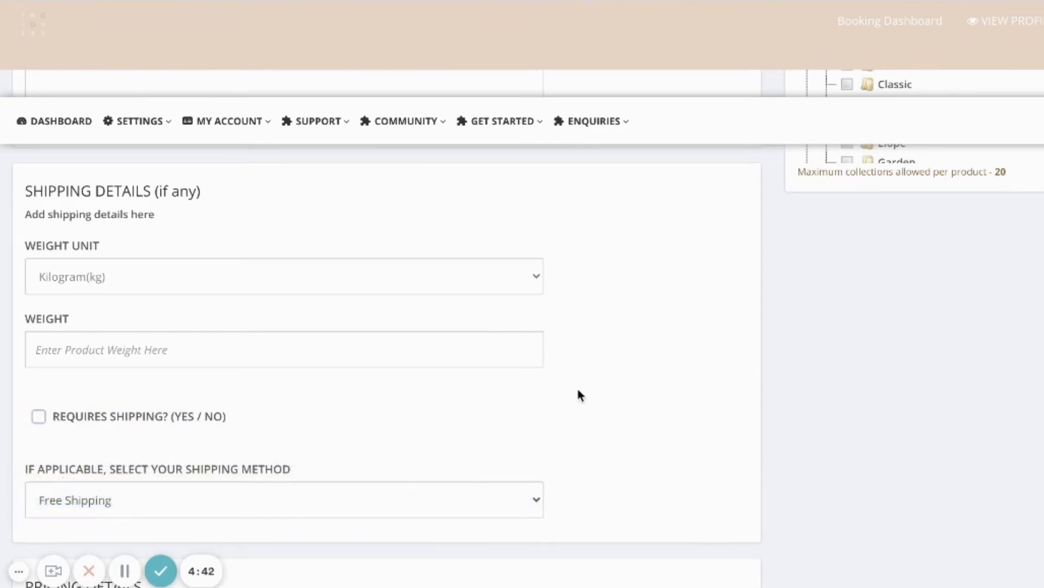
Step: Start adding a variant to the listing and name its variant option "Add Ons:"
scroll(618, 394, down, 1)
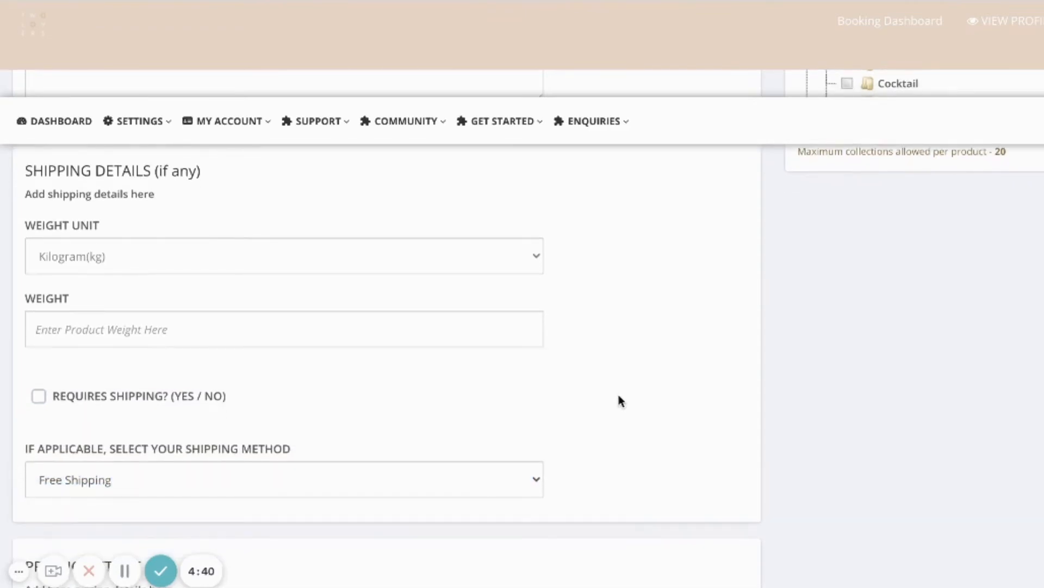
scroll(619, 399, down, 10)
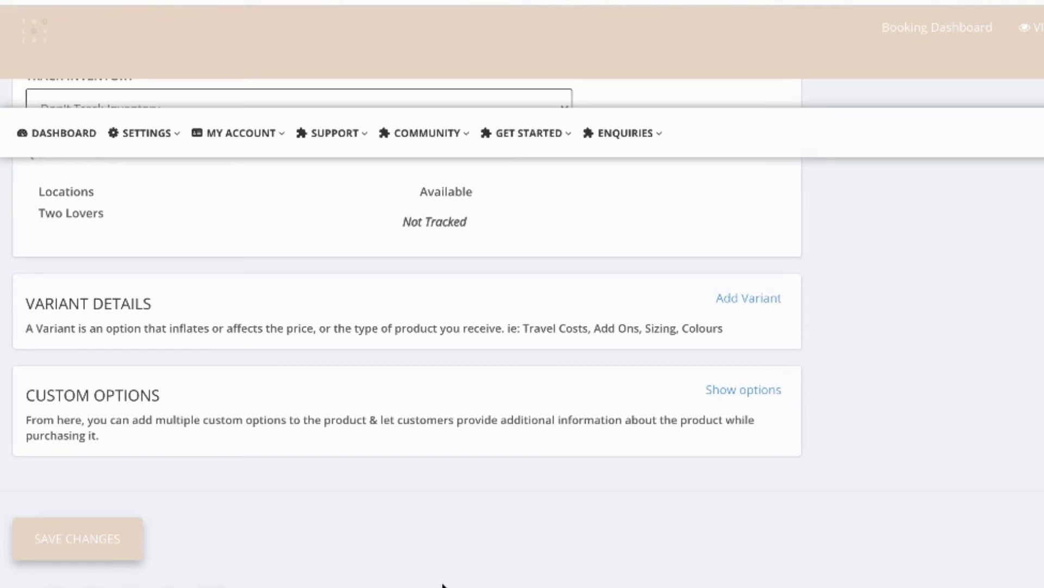
click(748, 299)
click(773, 64)
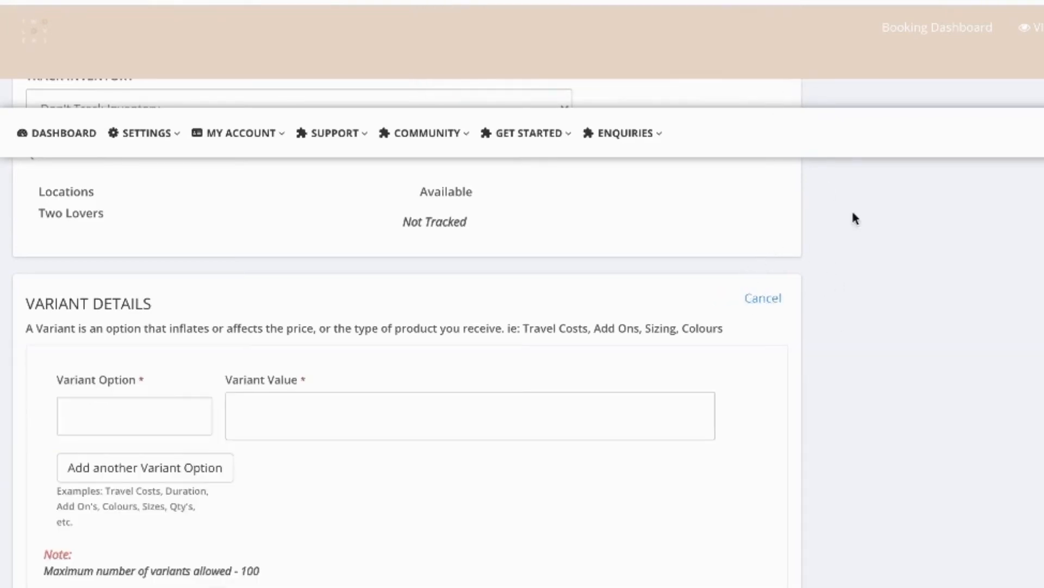
scroll(973, 304, down, 2)
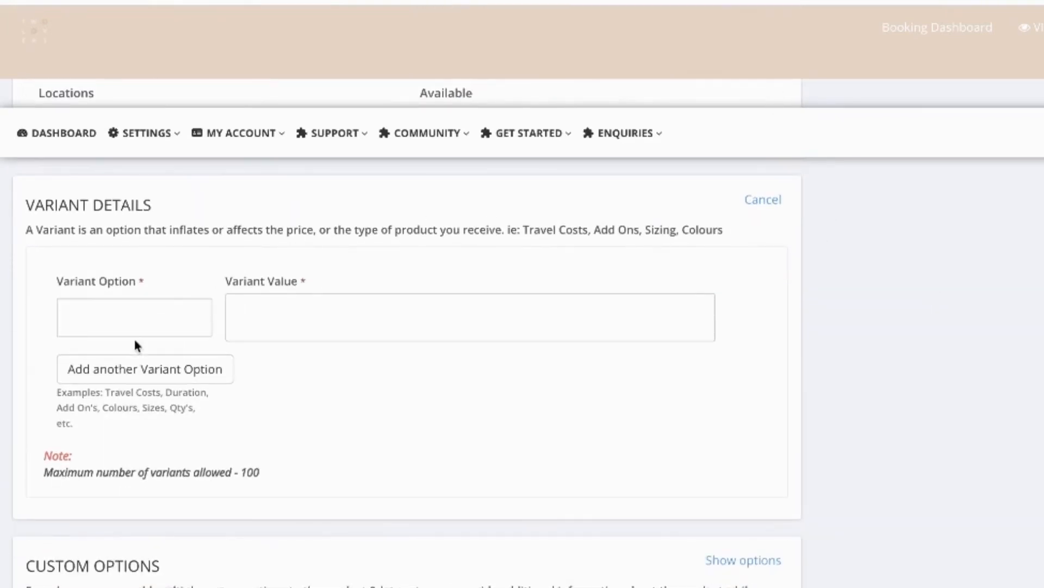
click(106, 303)
text(Add Ons:)
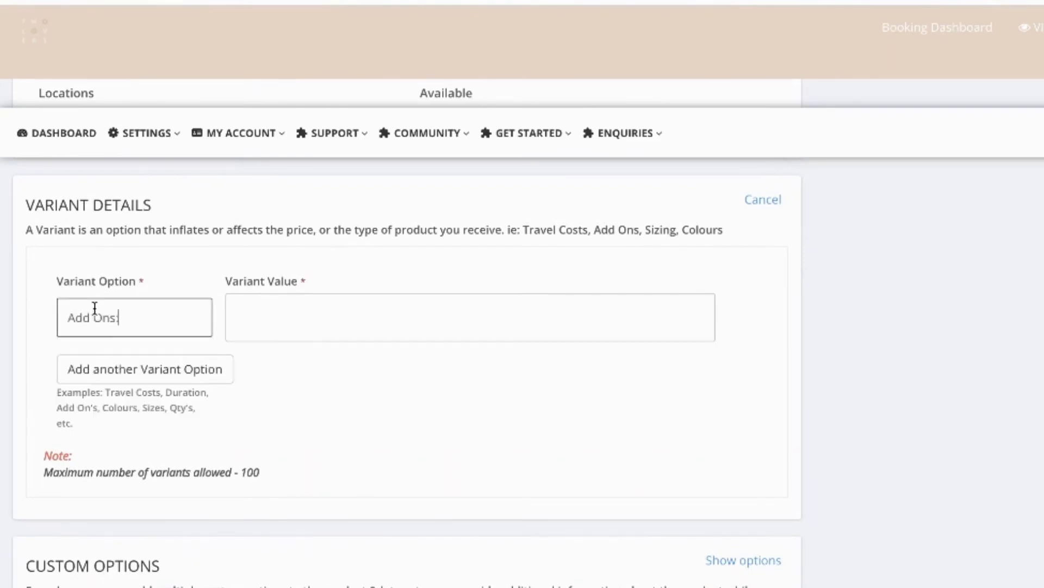
Step: Enter N/A and 1 Hour as values for the Add Ons variant option
click(250, 315)
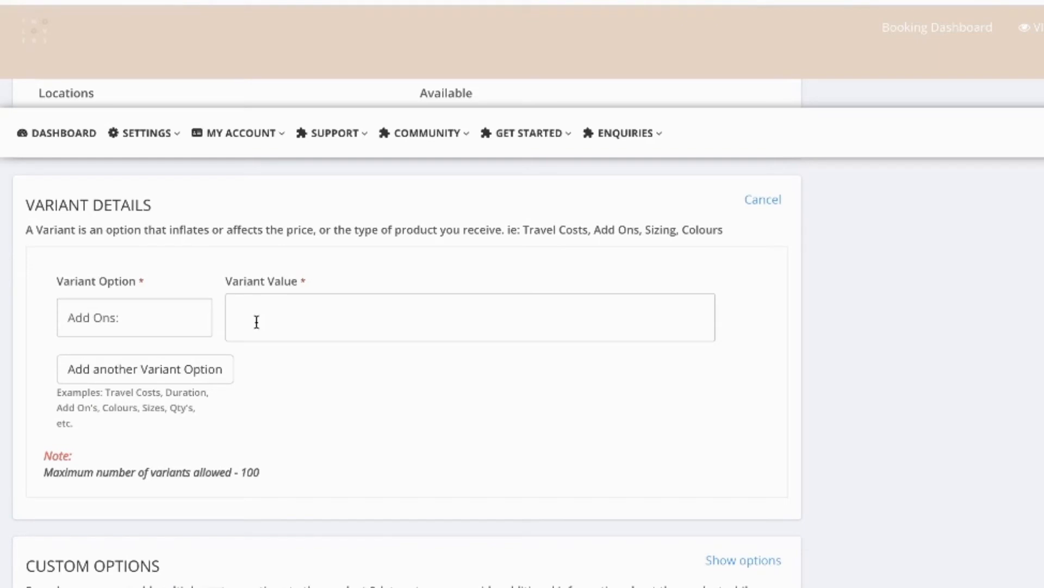
text(N/A)
key(Return)
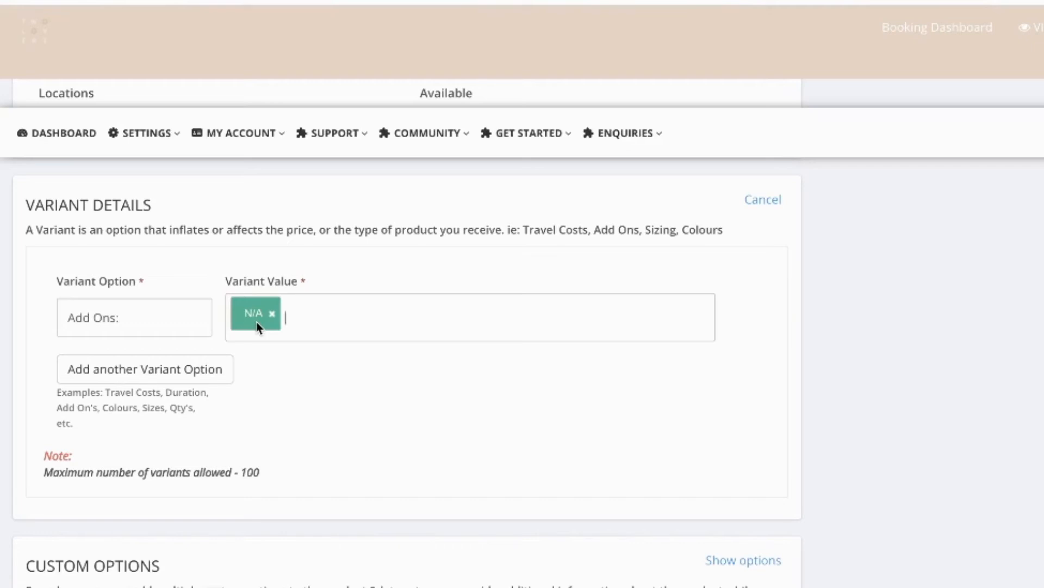
text(! Hour)
key(BackSpace)
key(BackSpace)
key(BackSpace)
key(BackSpace)
key(BackSpace)
key(BackSpace)
text(1 Hour)
key(Return)
Step: Add 2 Hours and Additional Photographer as further values of the Add Ons variant option
text(2)
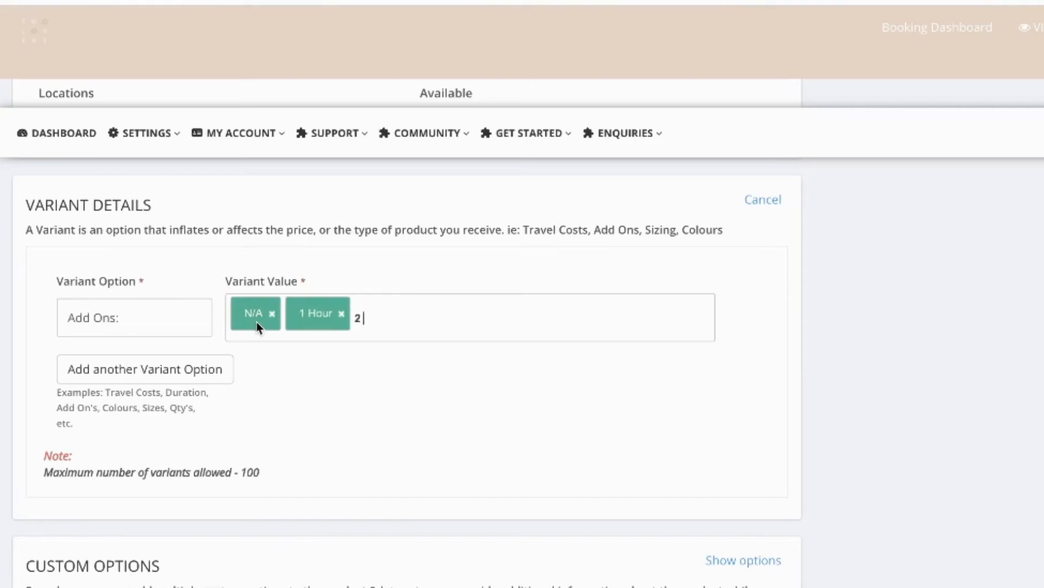
text( Hours)
key(Return)
text(Add)
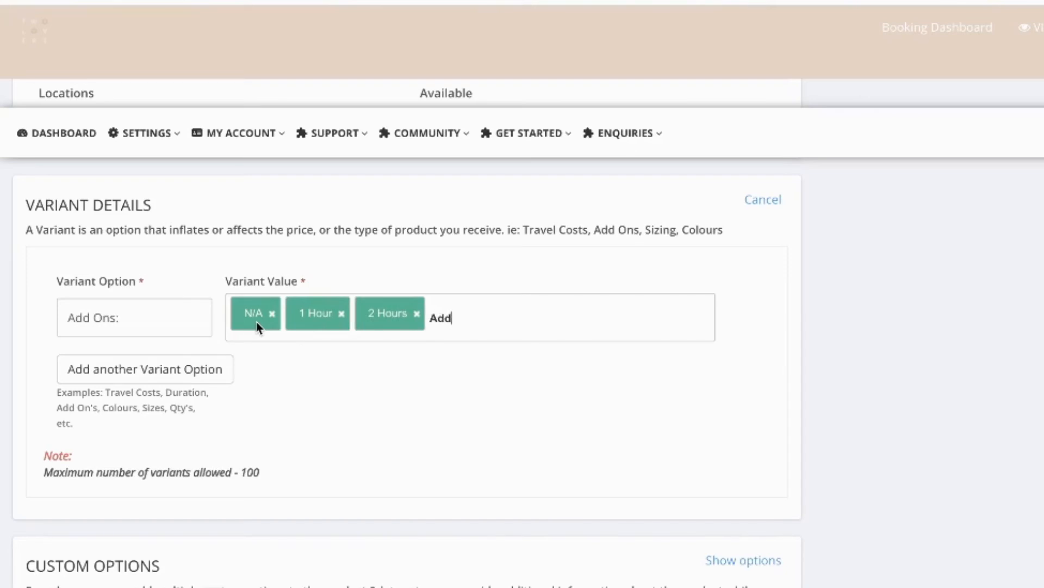
text(itional Photographer)
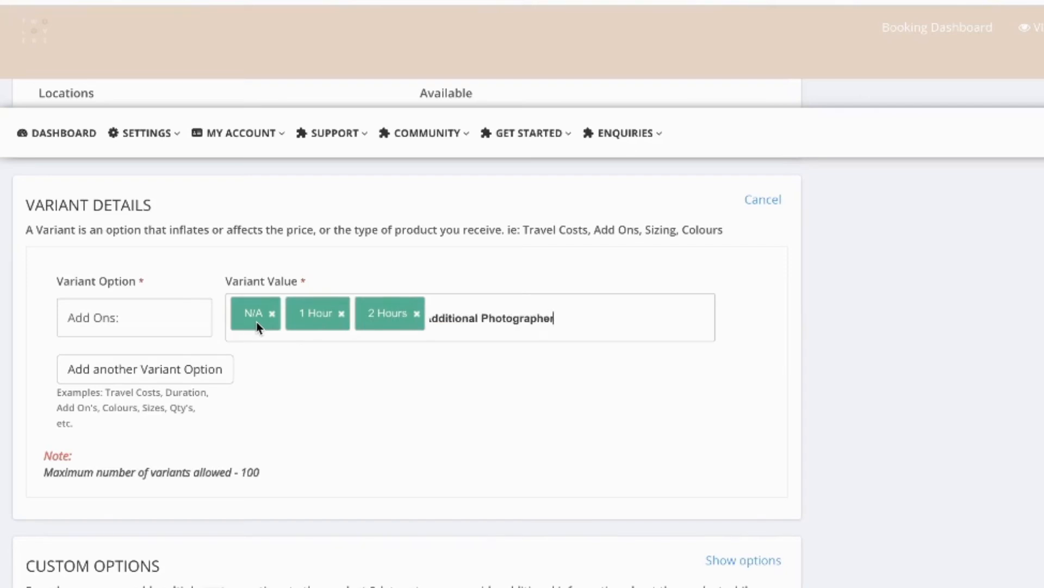
key(Return)
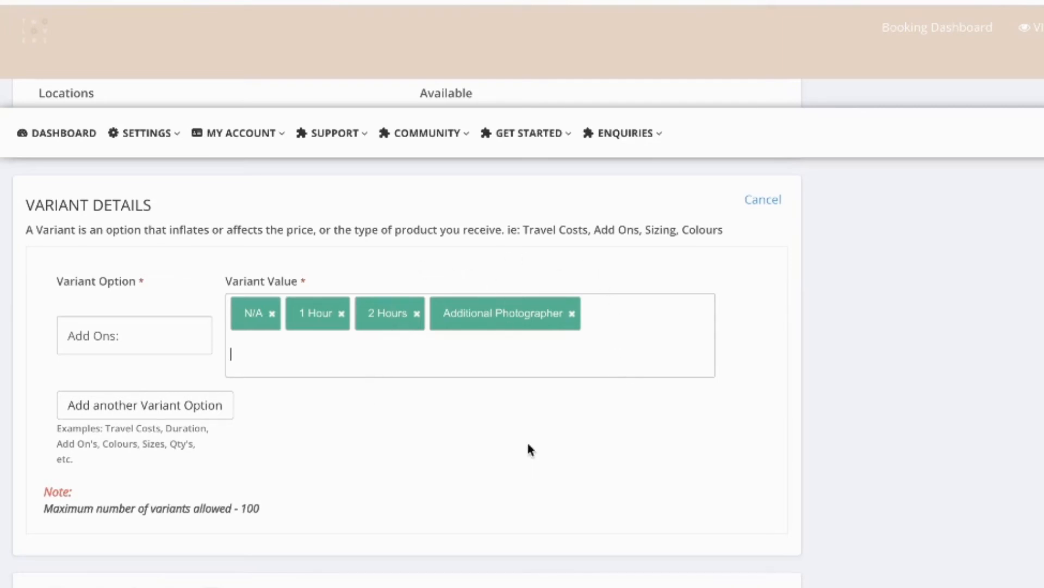
Step: Add a second variant option to the listing and name it "Travel Costs"
scroll(517, 449, down, 1)
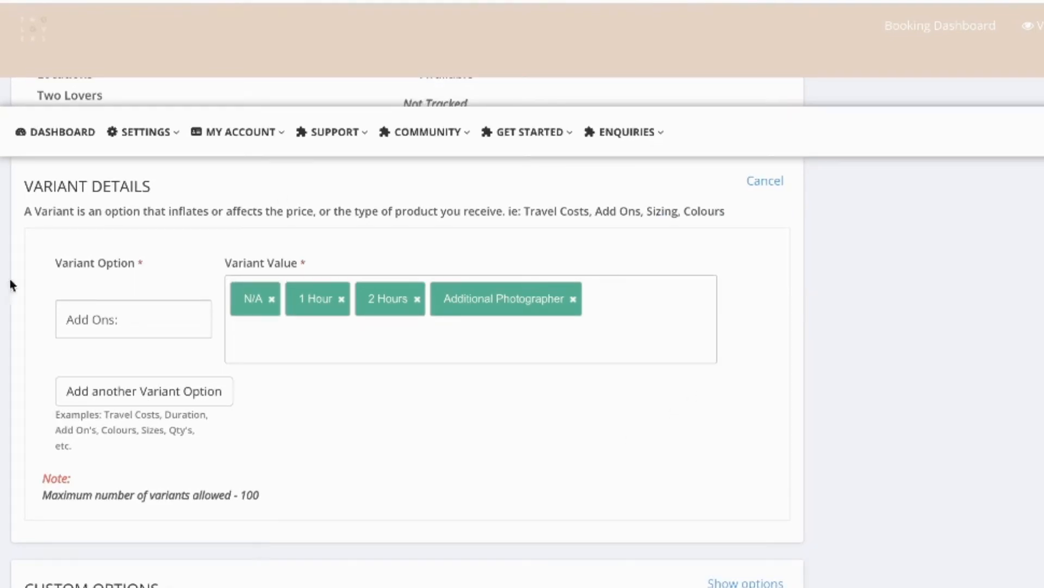
click(136, 391)
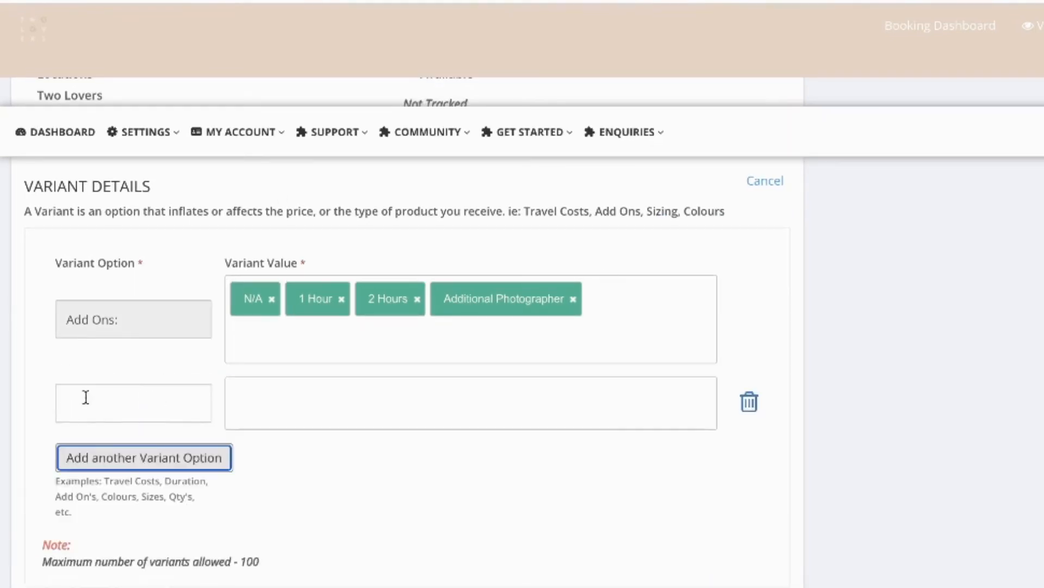
click(87, 394)
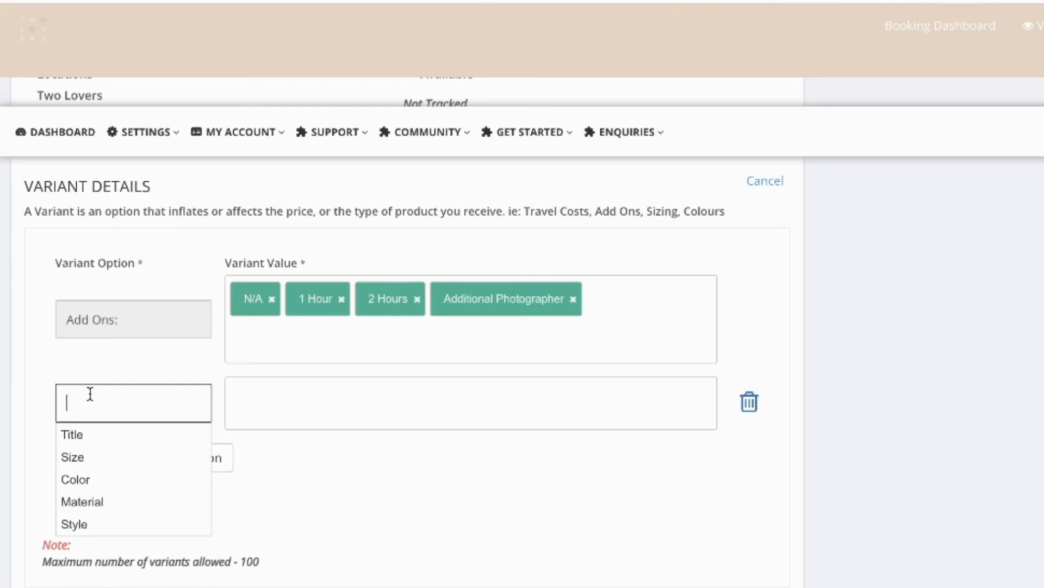
text(Travels)
key(BackSpace)
text(Costs)
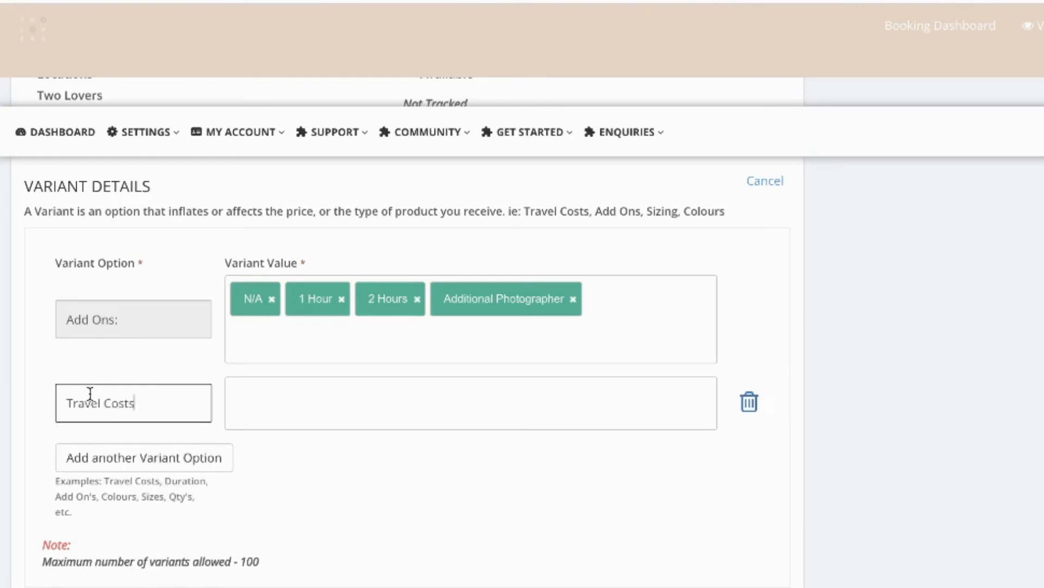
Step: Enter Sydney and Hunter Valley as values for the Travel Costs variant option
click(315, 397)
text(Sydney)
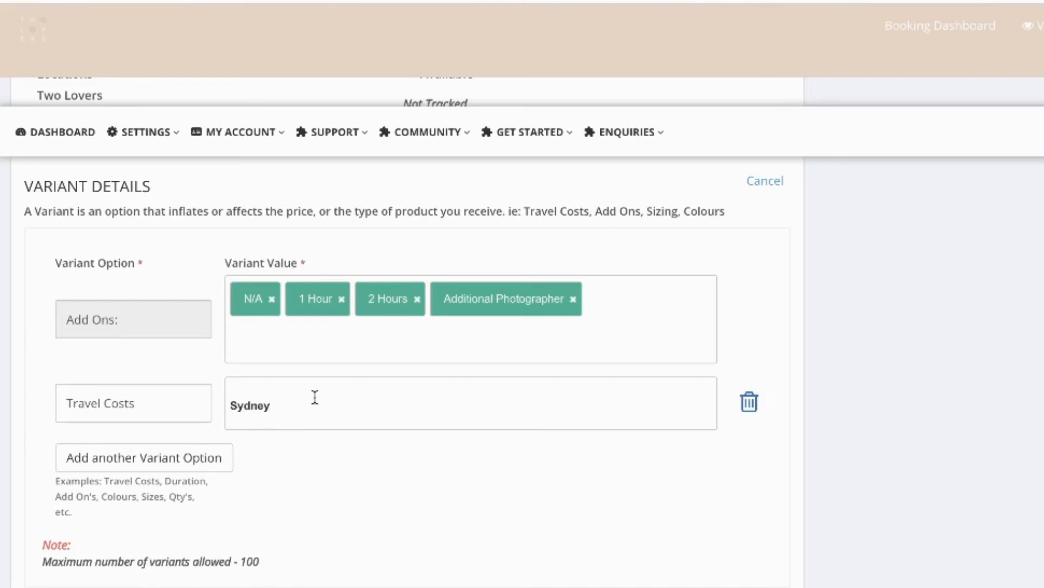
key(Return)
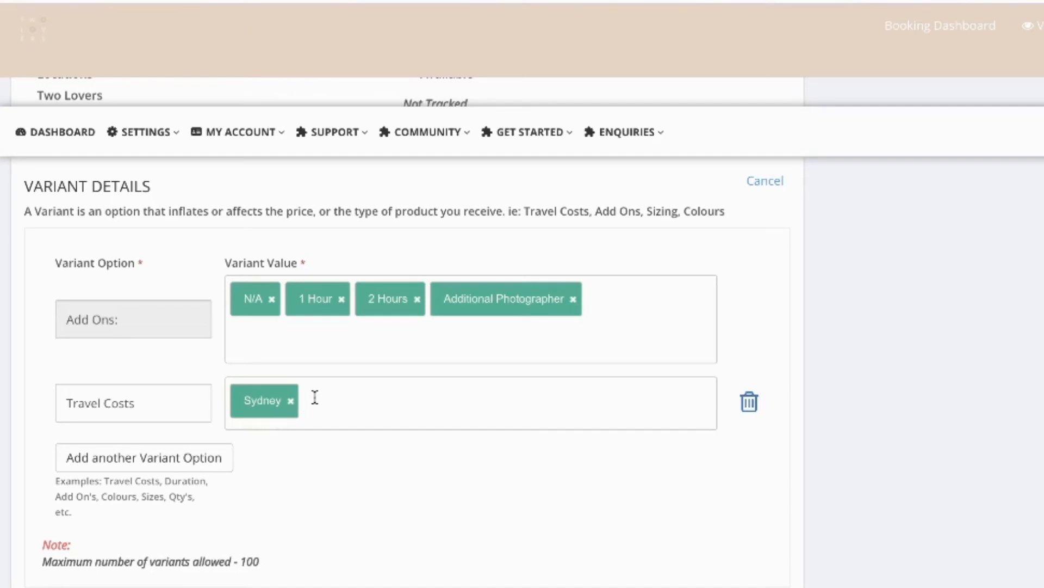
text(Hunter VAll)
text(y)
key(BackSpace)
key(BackSpace)
key(BackSpace)
key(BackSpace)
key(BackSpace)
text(alley)
key(Return)
Step: Add Central Coast as a further Travel Costs value and save the listing
text(Contra)
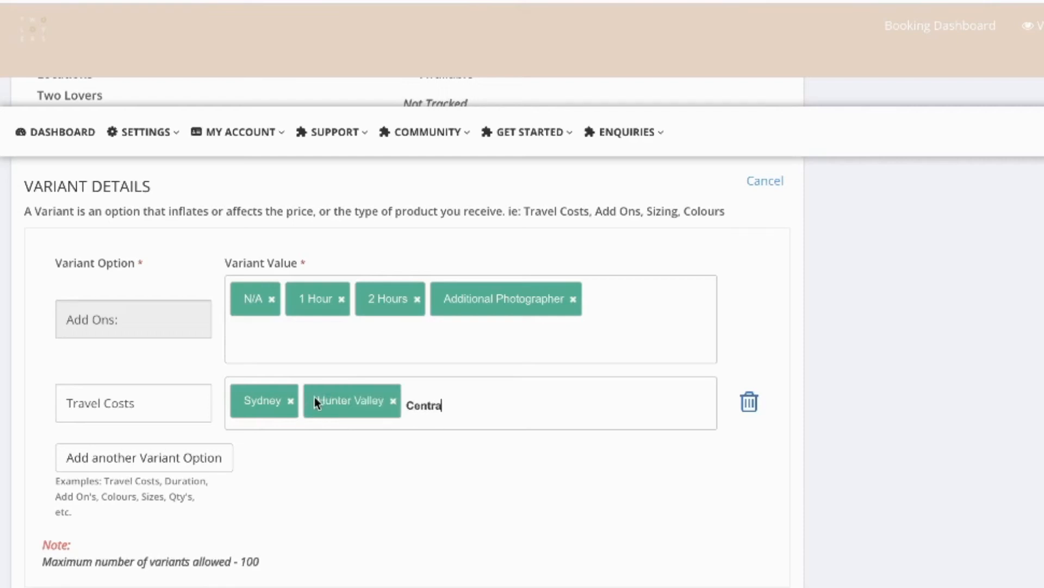
text(l Coast)
key(Return)
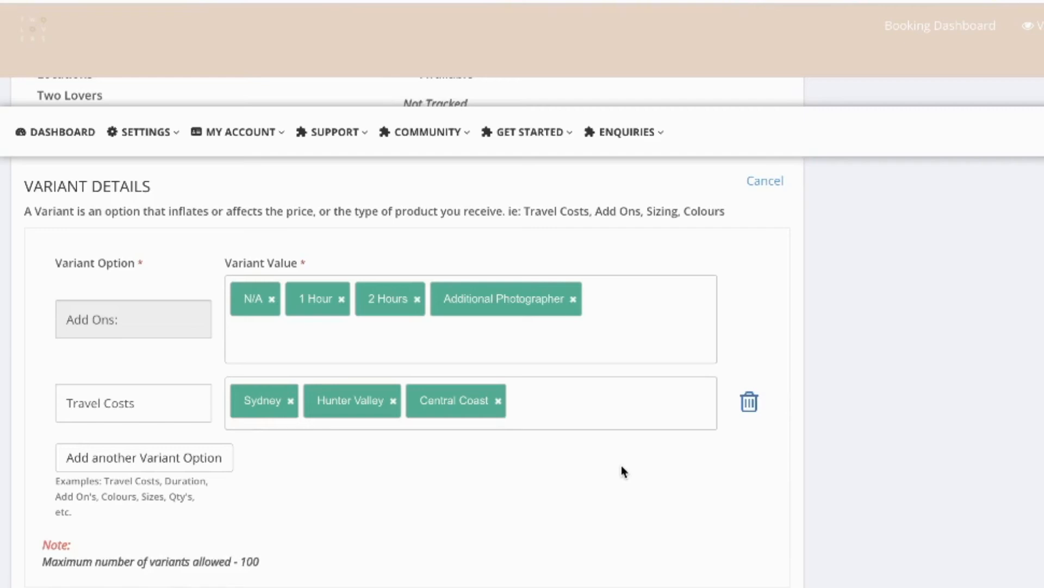
scroll(621, 471, down, 5)
click(115, 536)
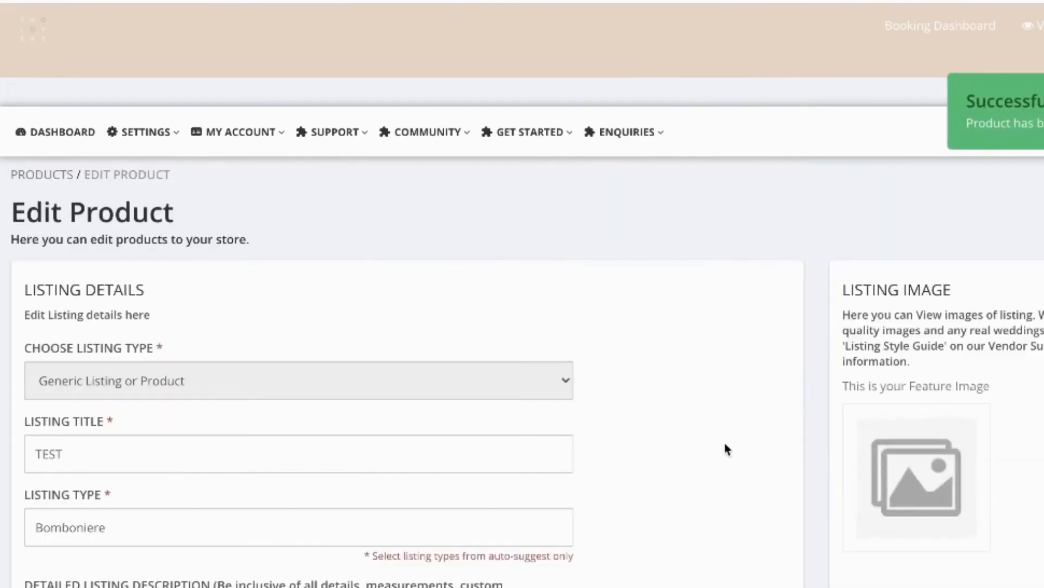
Step: Review the listing's variant table for its Add Ons and Travel Costs combinations
scroll(725, 447, down, 6)
scroll(725, 442, down, 10)
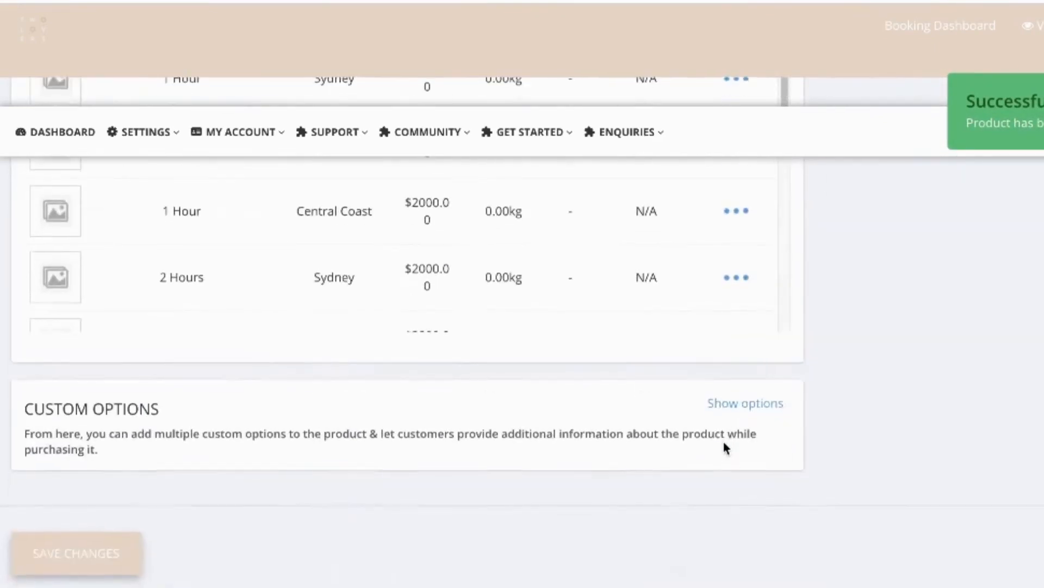
scroll(725, 447, up, 5)
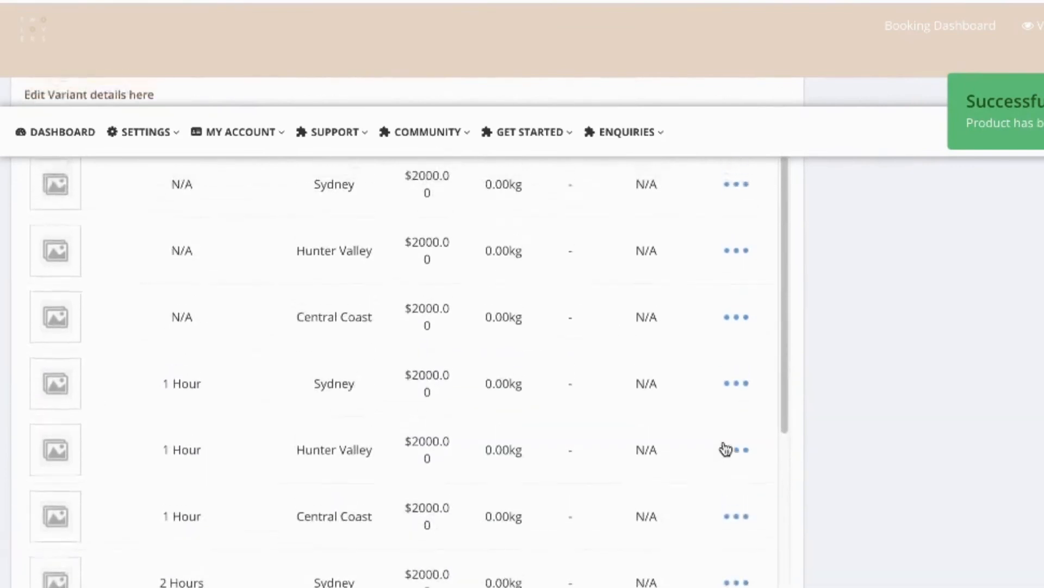
scroll(725, 447, up, 1)
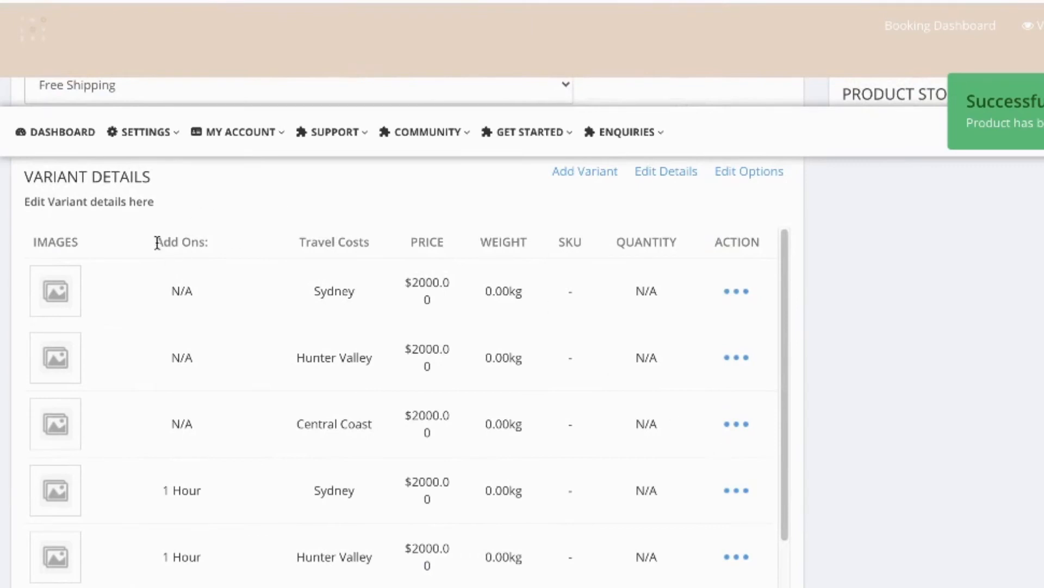
drag(157, 242, 228, 248)
drag(299, 243, 377, 242)
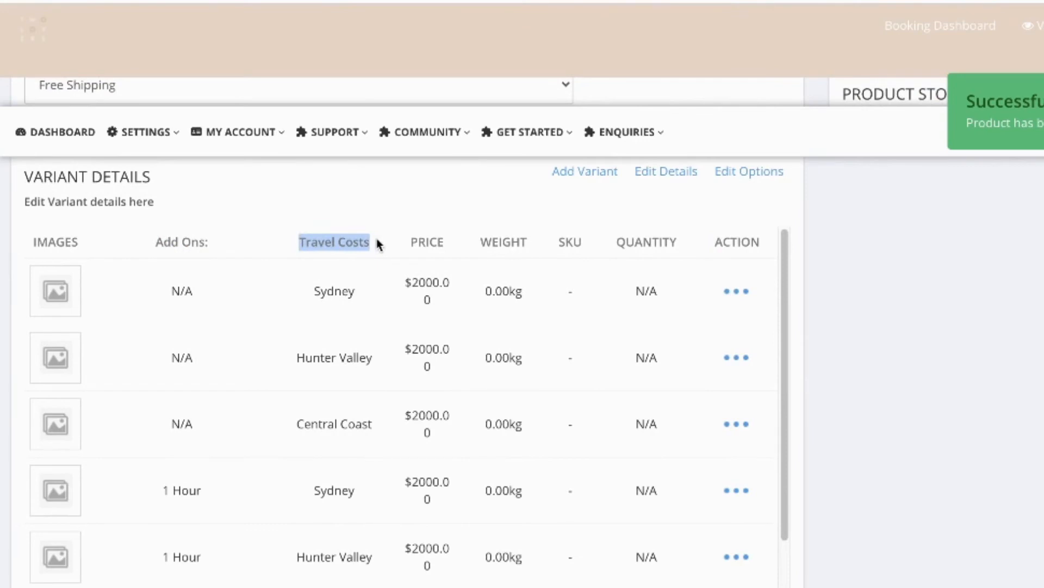
scroll(206, 541, down, 1)
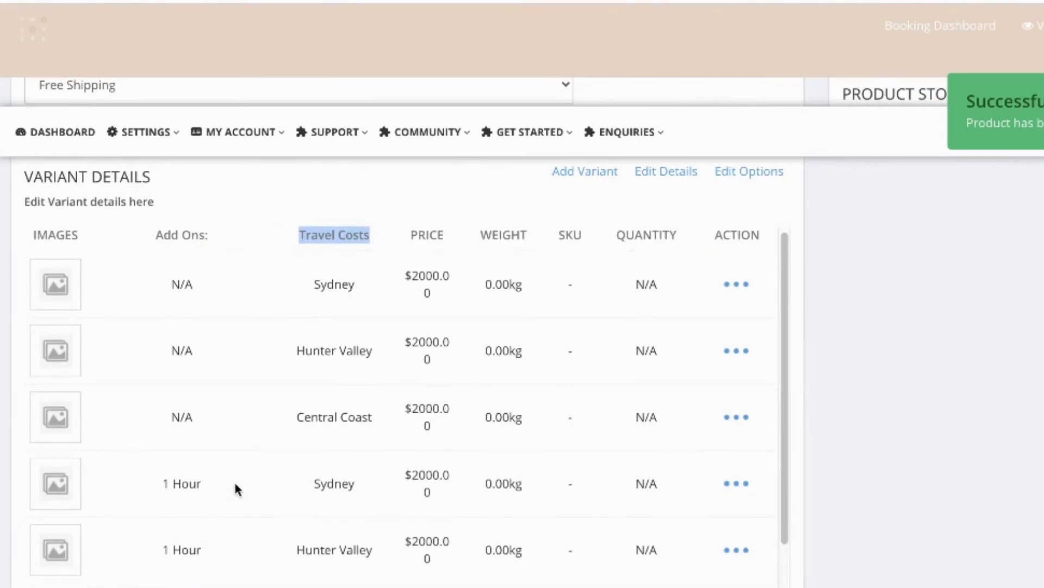
click(159, 486)
drag(158, 484, 226, 490)
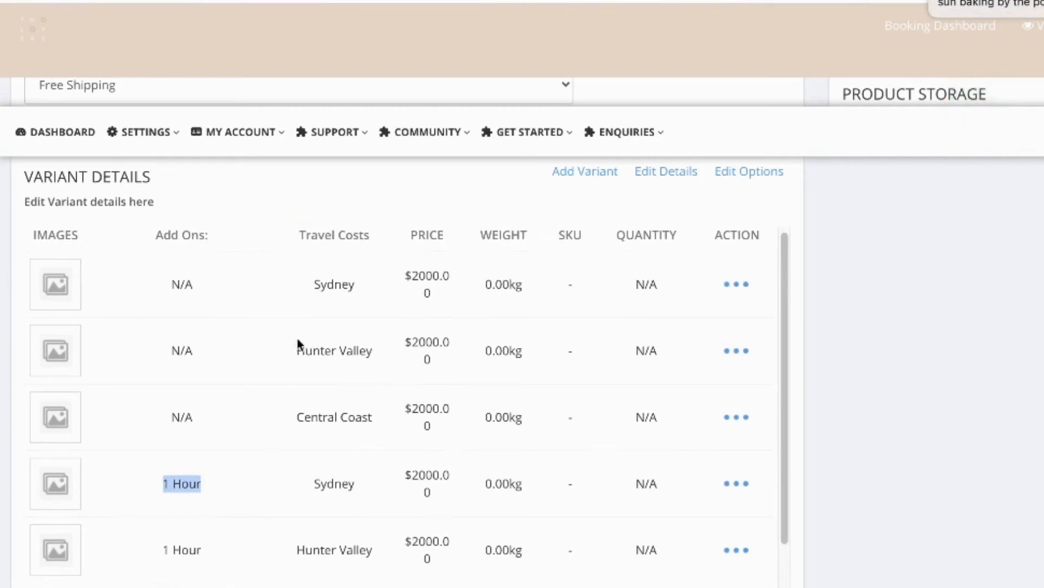
drag(293, 356, 378, 361)
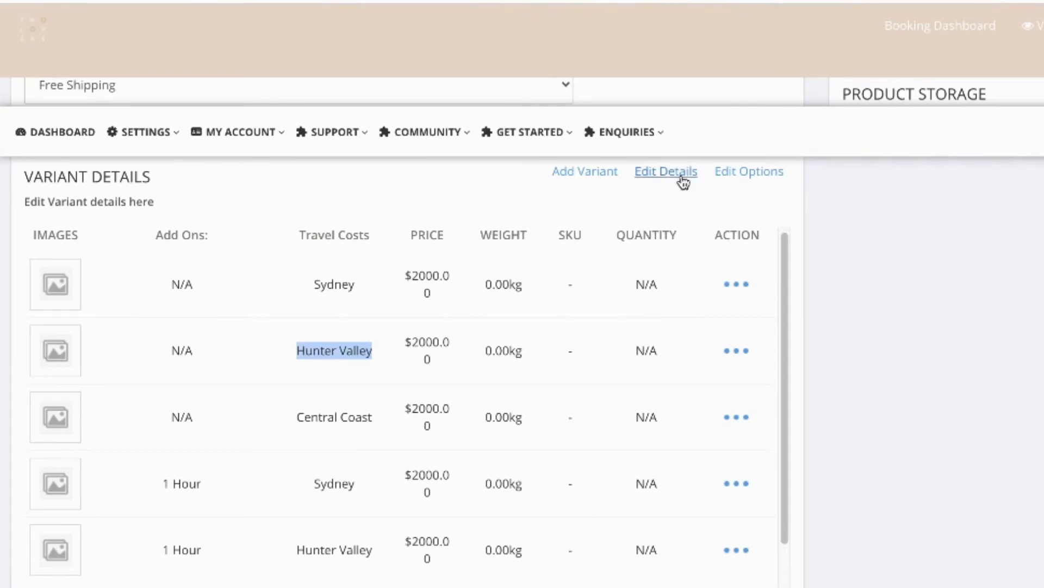
Step: Open the variant details for editing and set the N/A, Hunter Valley variant's price to $2150.00
click(666, 171)
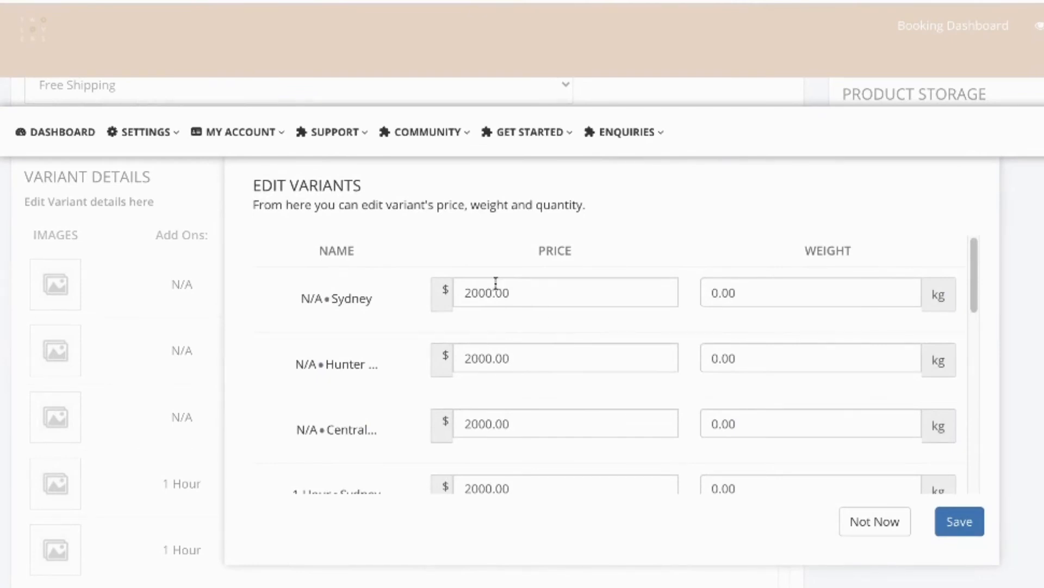
drag(301, 301, 323, 299)
click(530, 298)
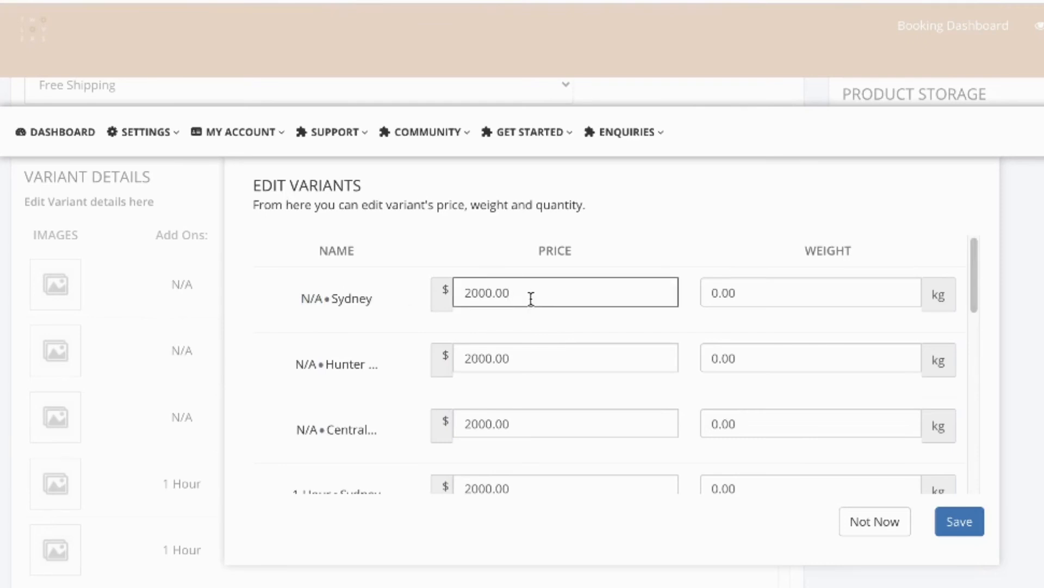
drag(296, 363, 319, 363)
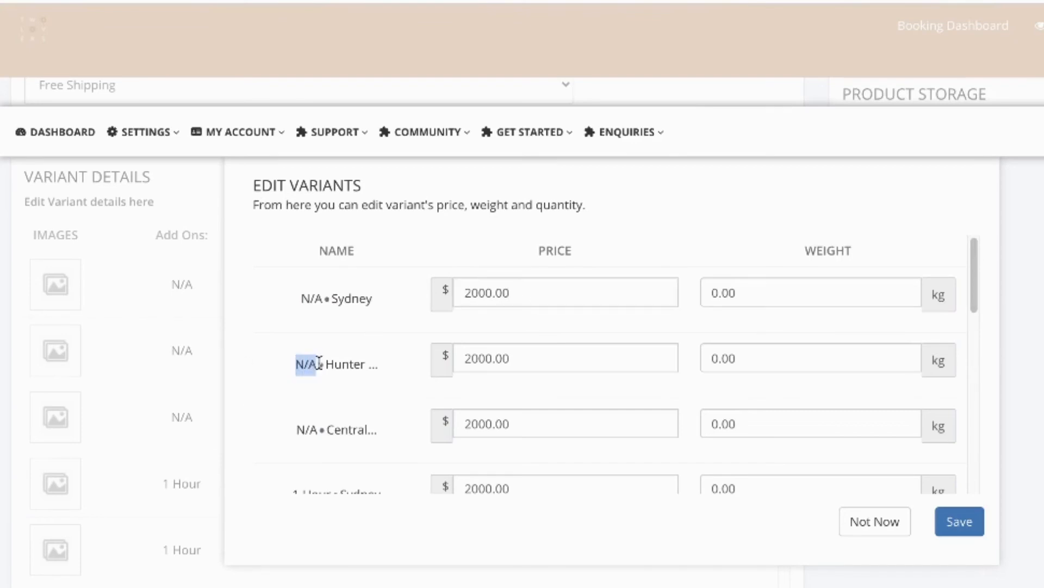
click(482, 356)
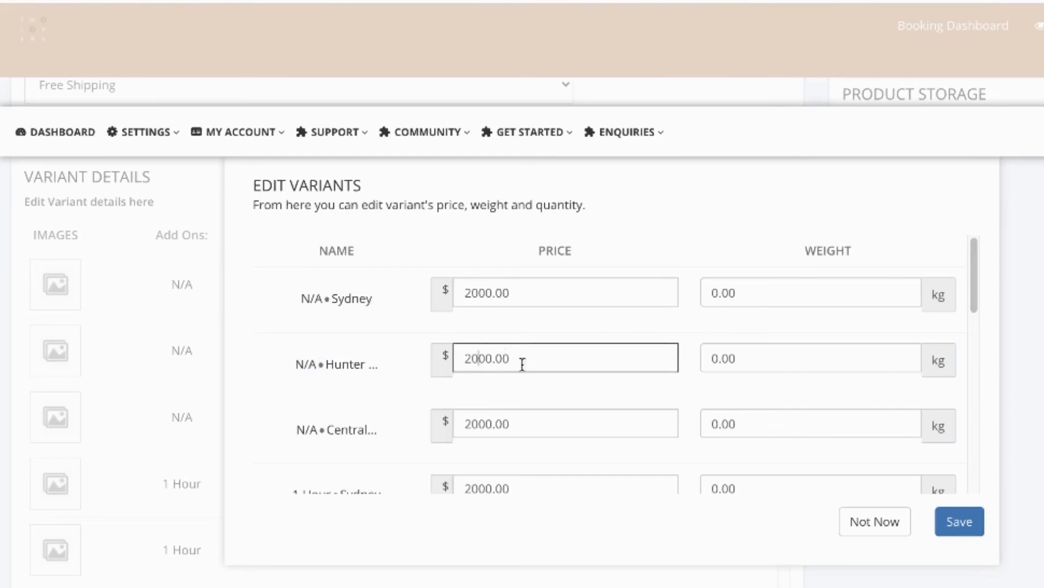
key(BackSpace)
text(1)
key(Right)
scroll(308, 424, down, 1)
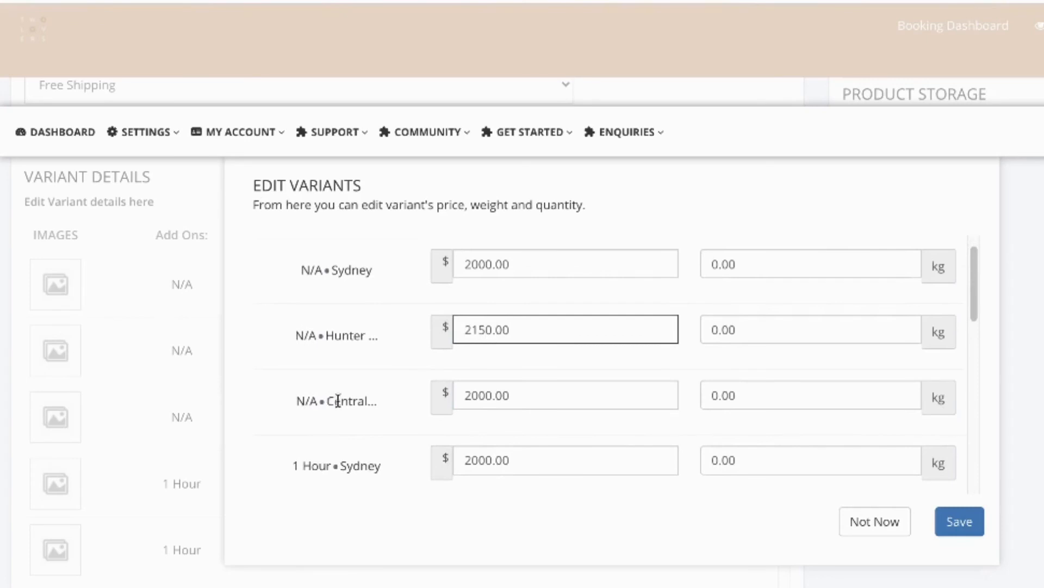
Step: Set the price of the N/A, Central Coast variant to $2100.00
click(471, 397)
key(Delete)
text(1)
Step: Change the hundreds digit in the price of the 1 Hour, Sydney variant to 1
scroll(630, 400, down, 3)
drag(293, 331, 330, 329)
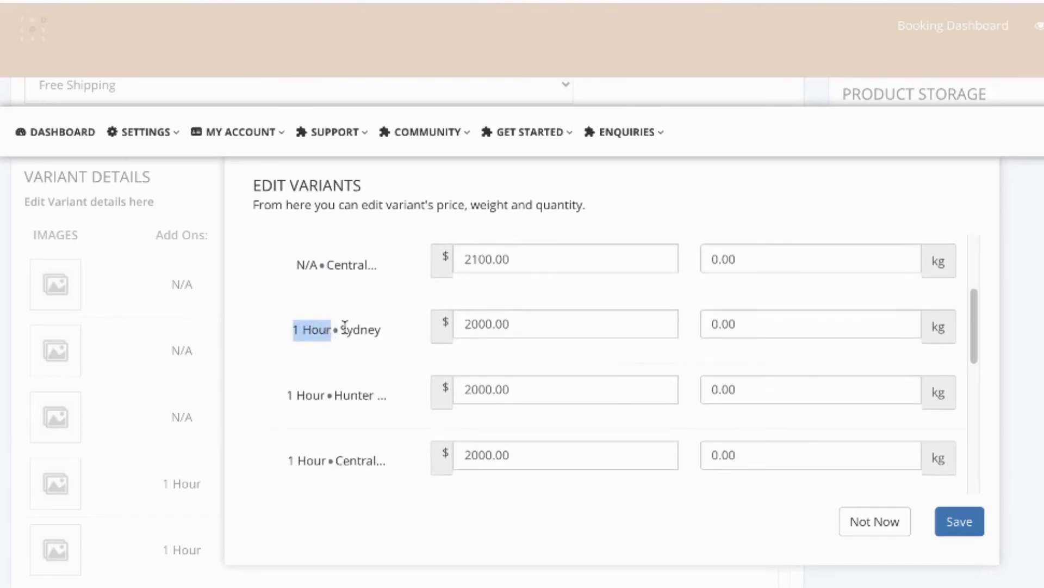
click(479, 323)
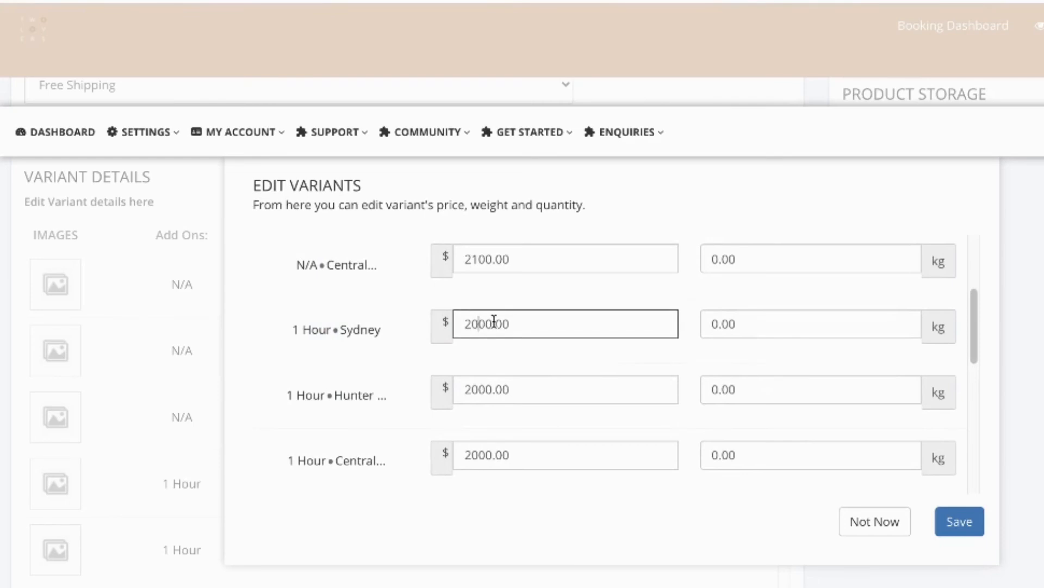
text(1)
key(Delete)
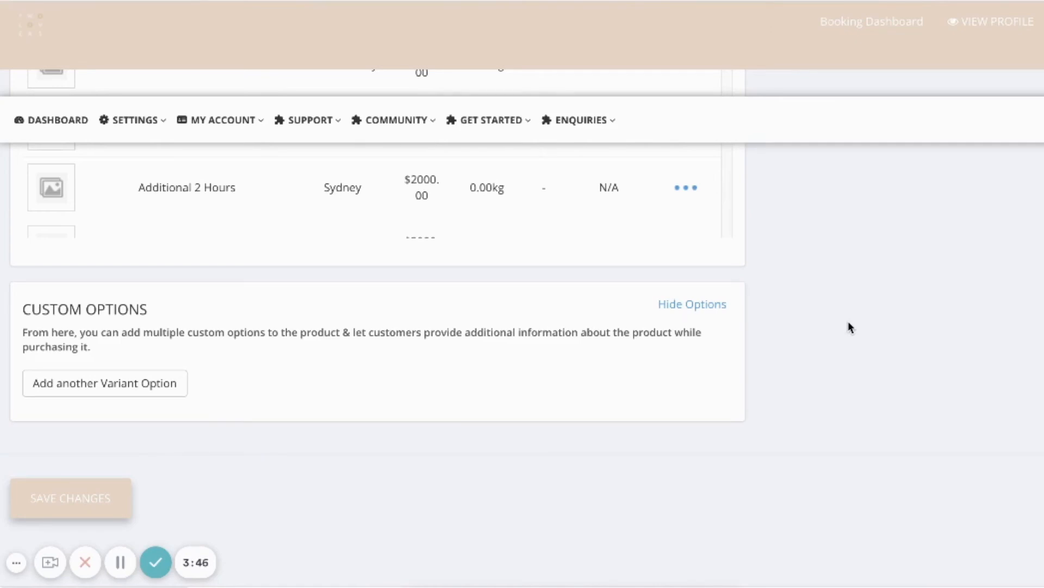
Step: Add a custom option to the listing with the field name "EVENT LOCATION OR VENUE"
click(66, 390)
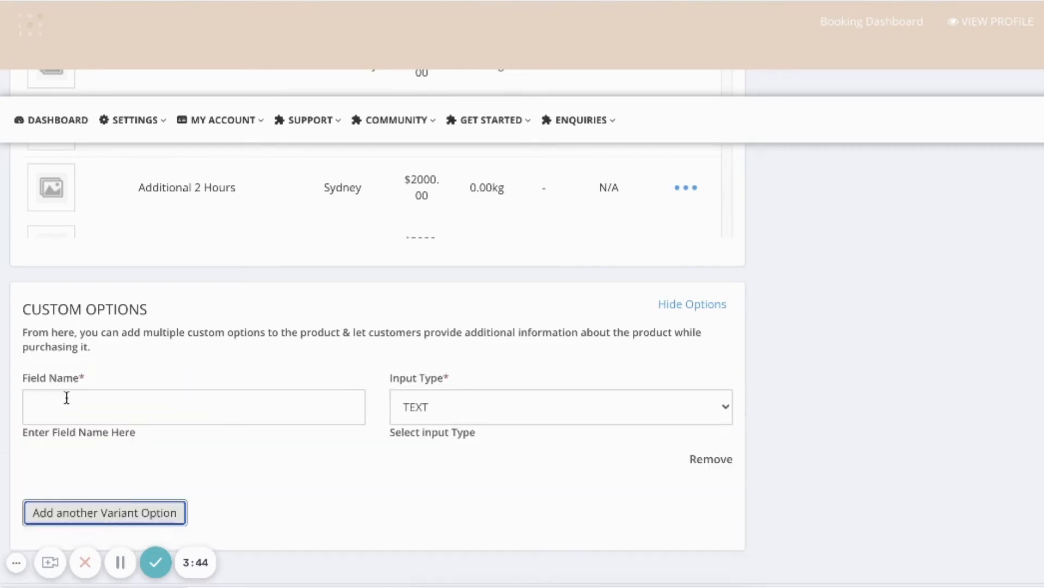
click(65, 405)
text(EVENT LOCATION OR VENUE)
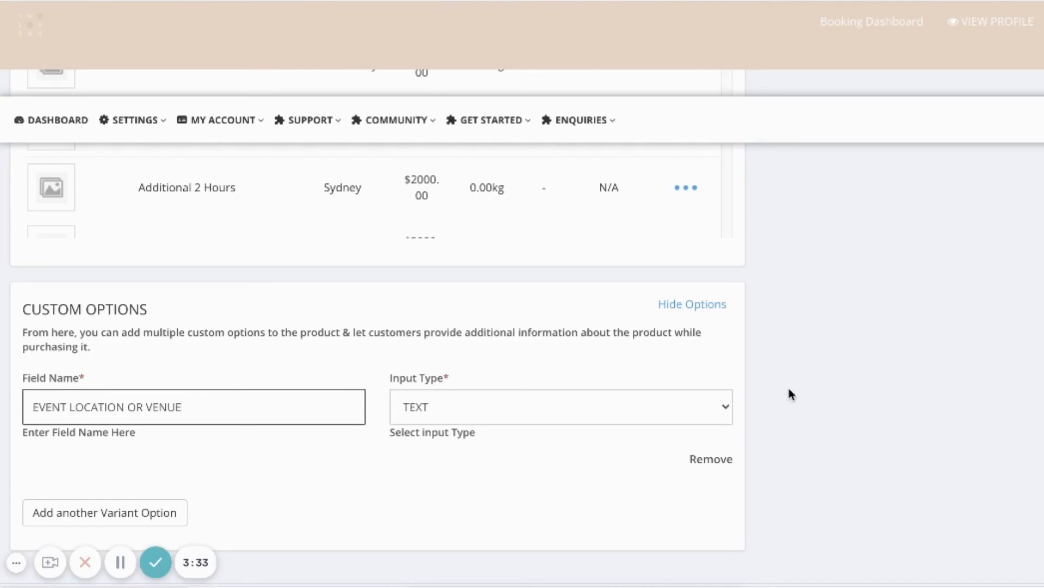
Step: Add a second custom option with the field name "GELATO FLAVOURS"
scroll(792, 392, down, 2)
click(153, 412)
click(154, 431)
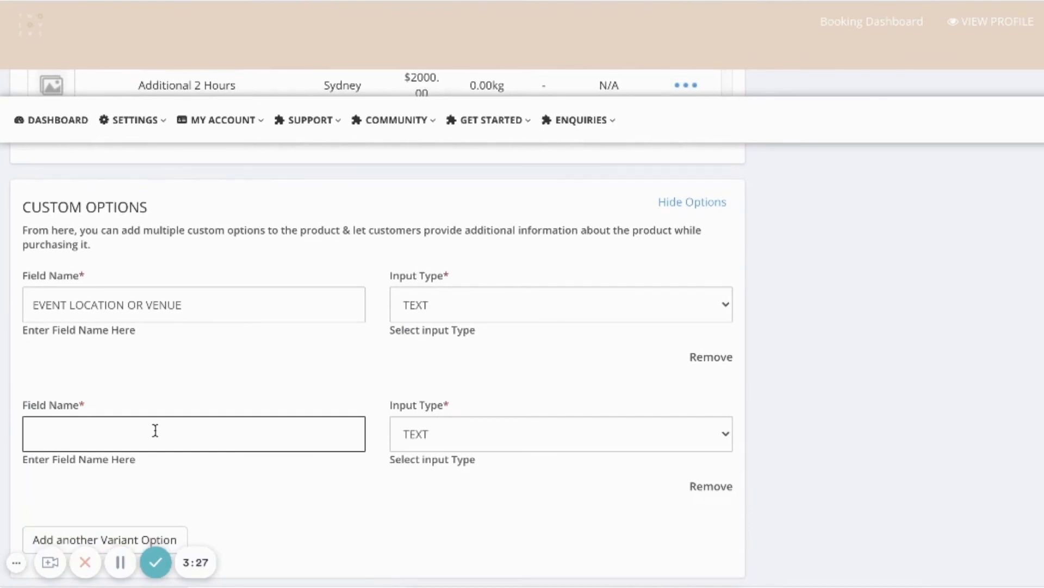
text(GELATO FLAVOURS)
Step: Add a third custom option with the field name "INSPIRATION BOARD"
scroll(156, 432, down, 1)
click(126, 527)
scroll(333, 483, down, 3)
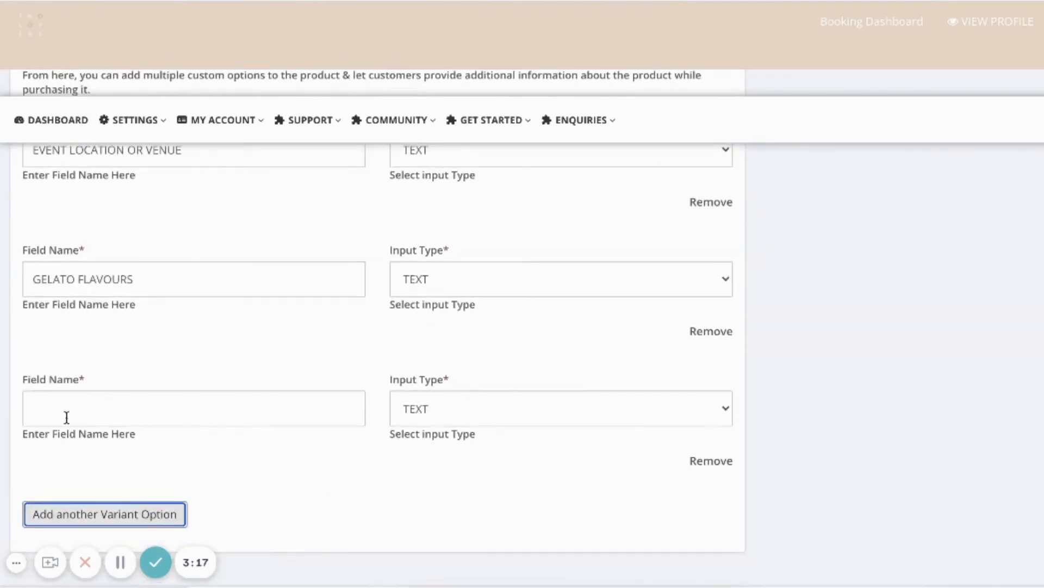
click(67, 418)
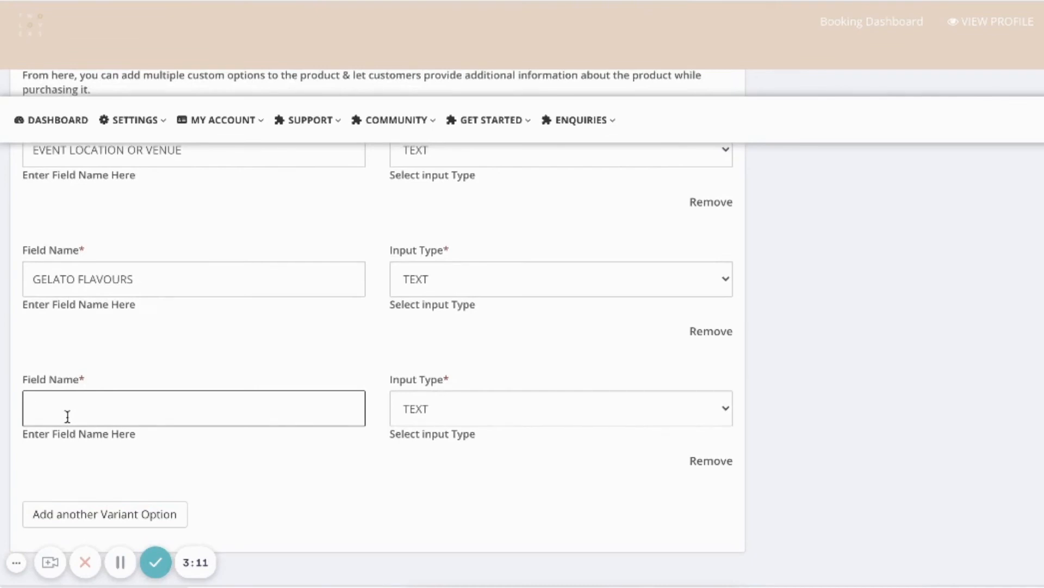
text(INSPIRATION BOARD)
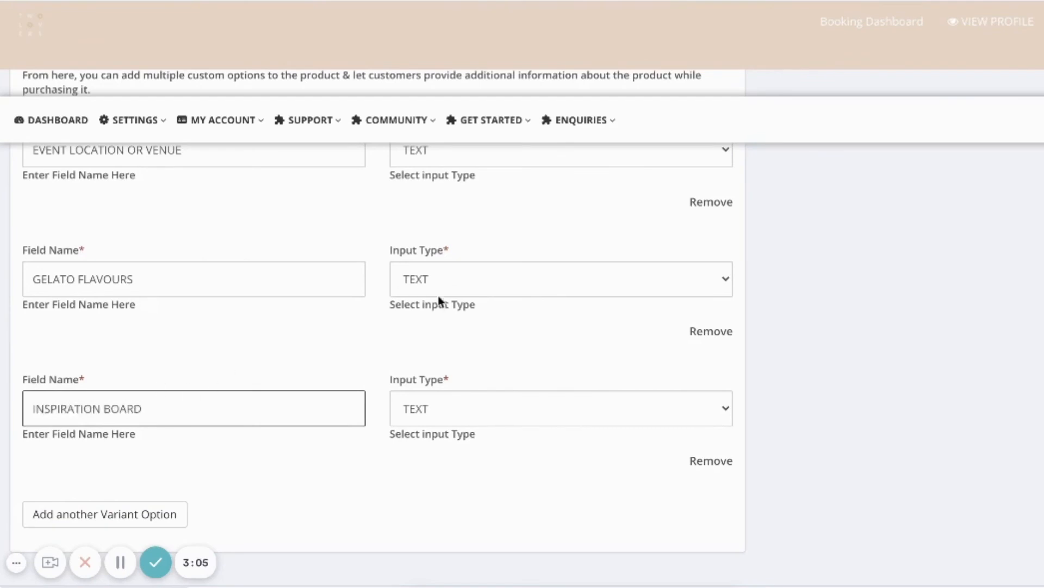
Step: Keep TEXT as the input type for EVENT LOCATION OR VENUE and set GELATO FLAVOURS to TEXTAREA
scroll(581, 300, up, 3)
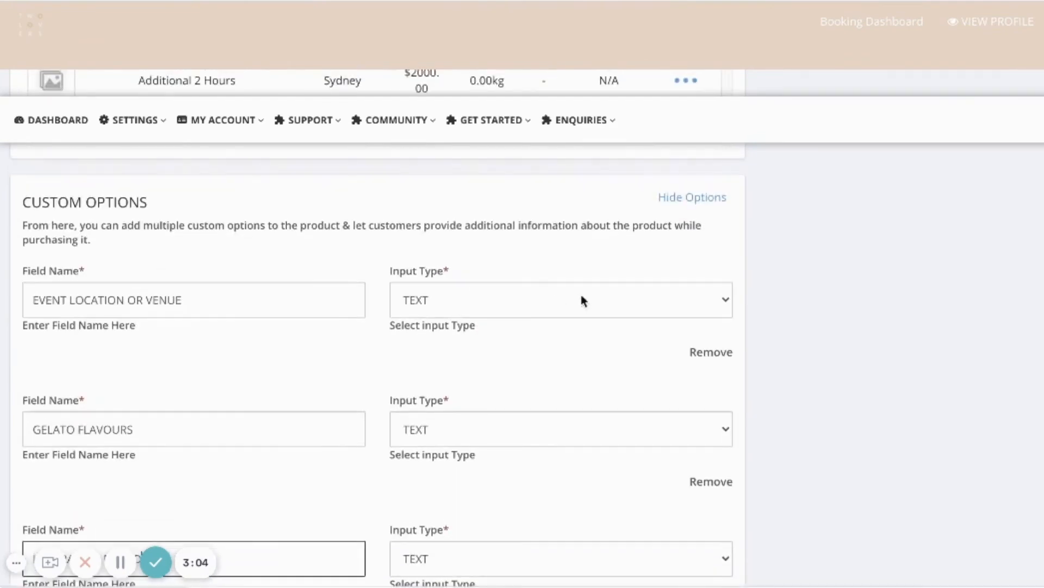
click(463, 303)
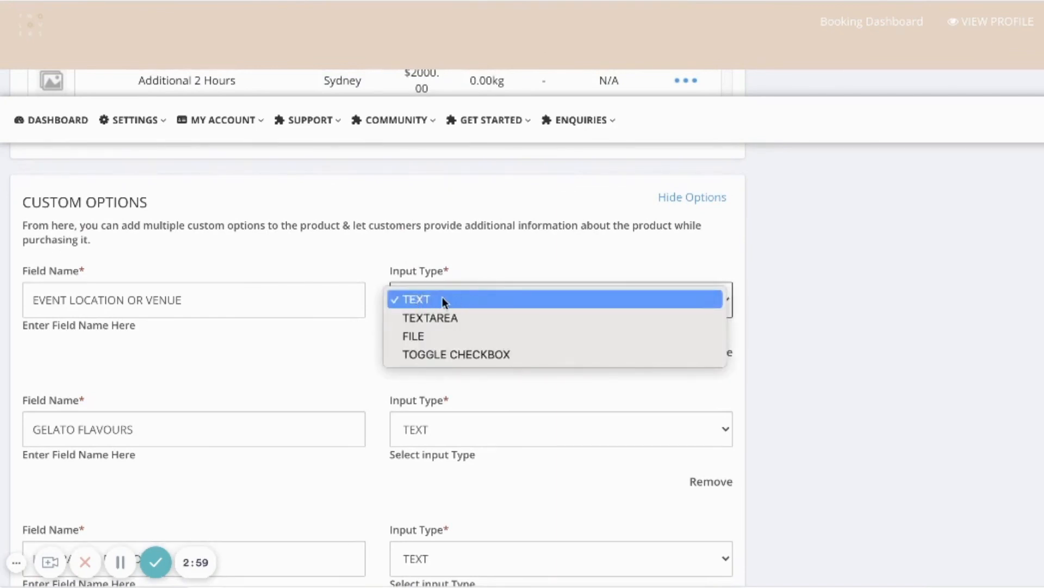
click(624, 302)
click(467, 428)
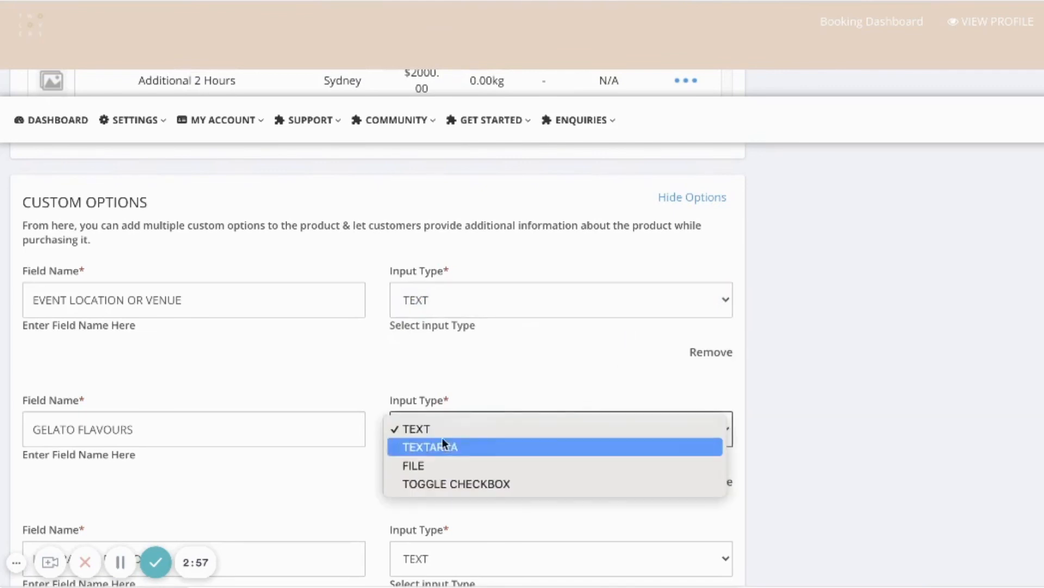
click(522, 446)
scroll(644, 434, down, 1)
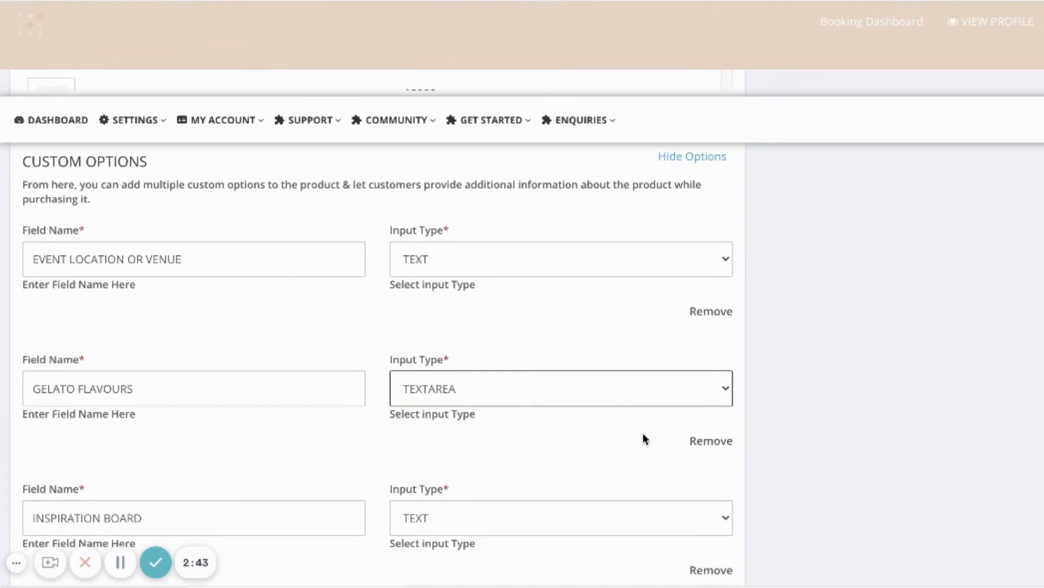
scroll(609, 430, down, 3)
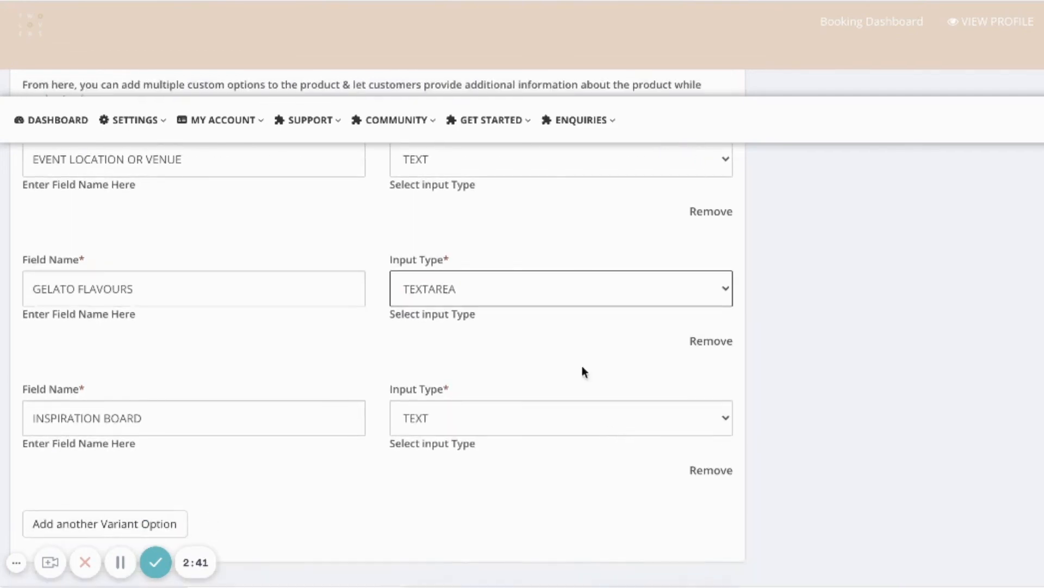
Step: Set the INSPIRATION BOARD custom option's input type to FILE and save the listing changes
click(491, 418)
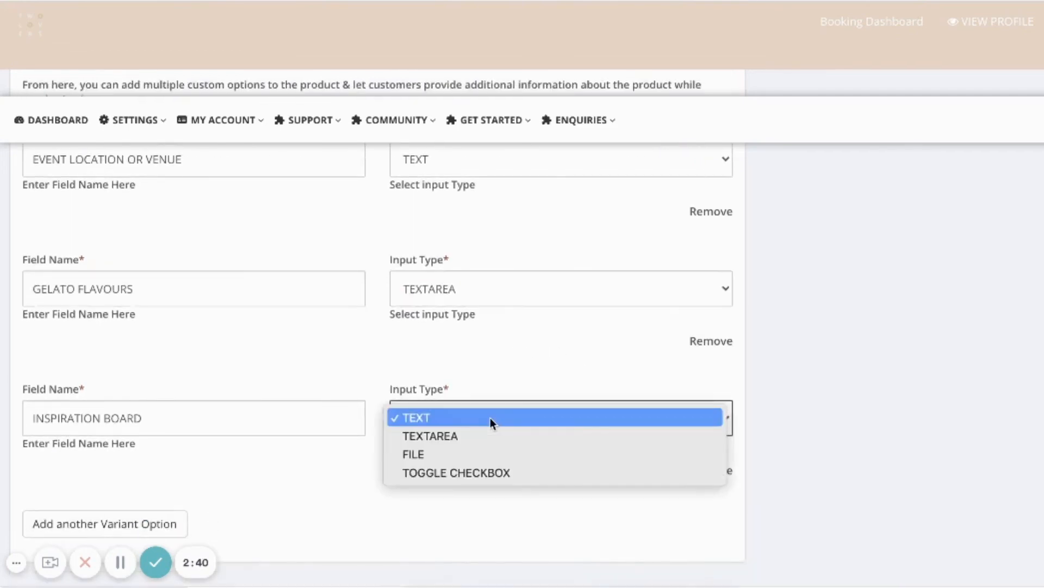
click(458, 449)
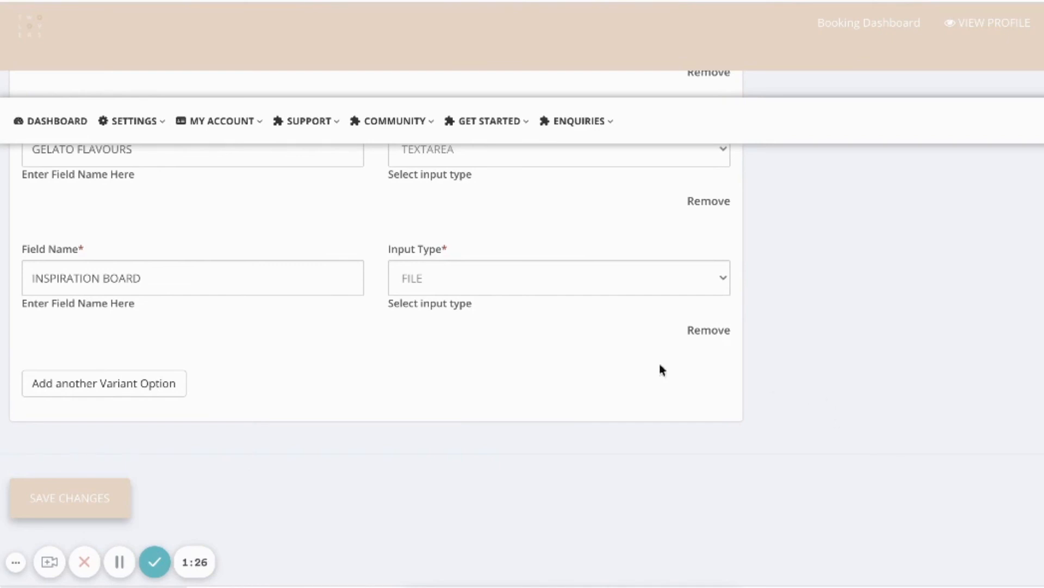
click(48, 506)
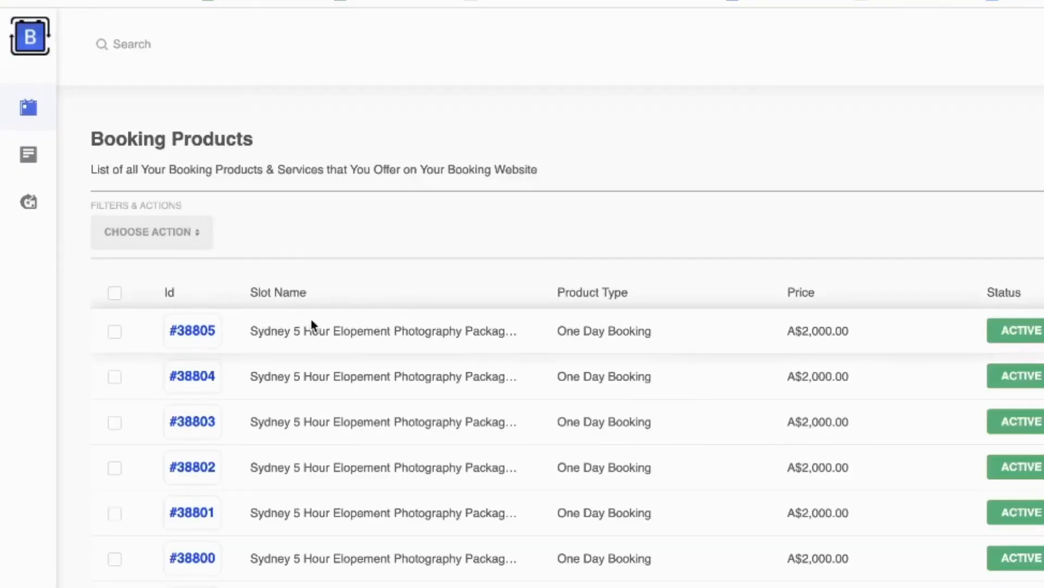
Step: Select all booking products and open the Overwrite Specific Days action for them
click(117, 294)
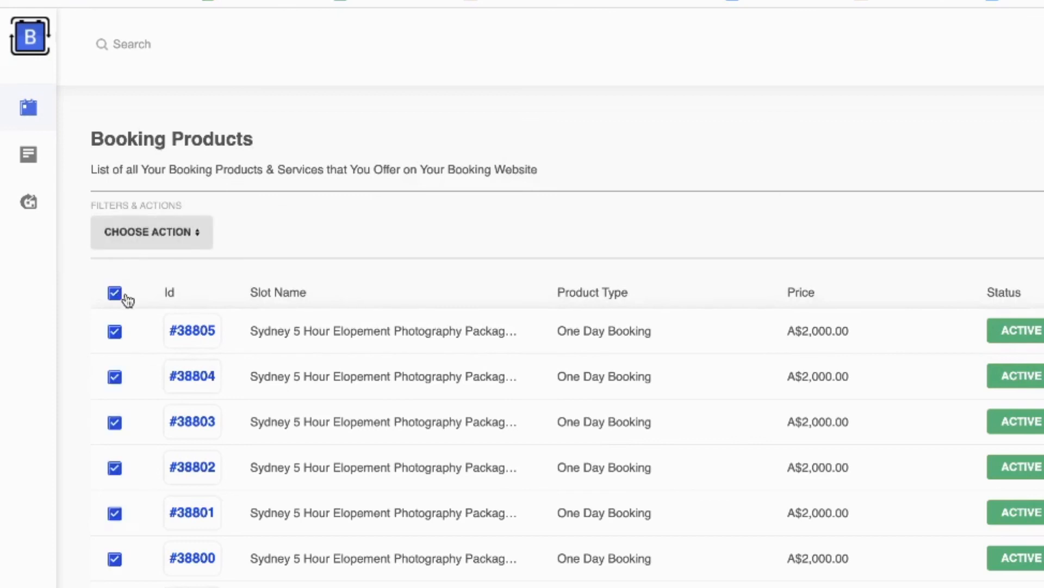
click(139, 239)
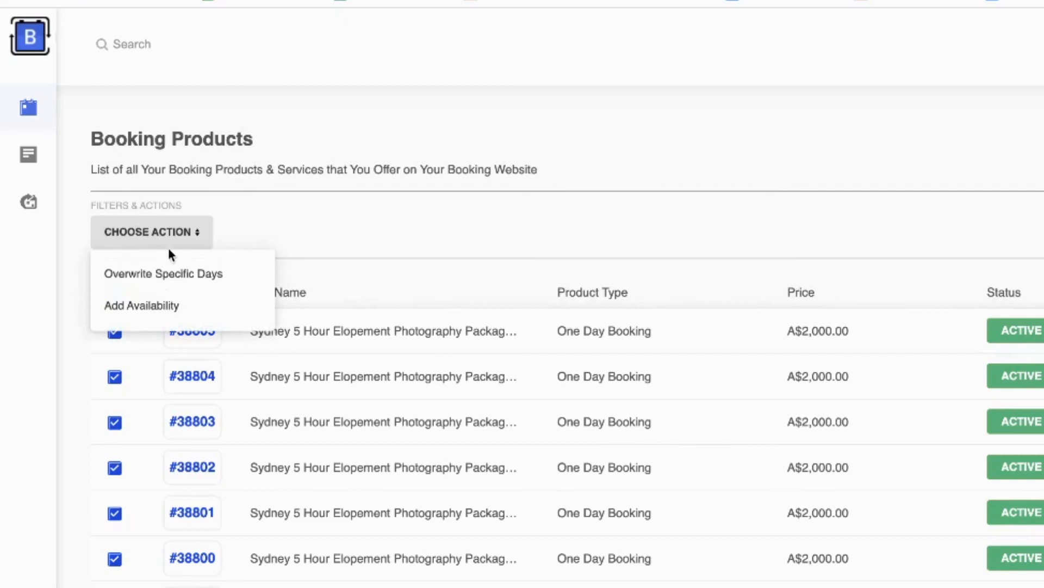
click(180, 280)
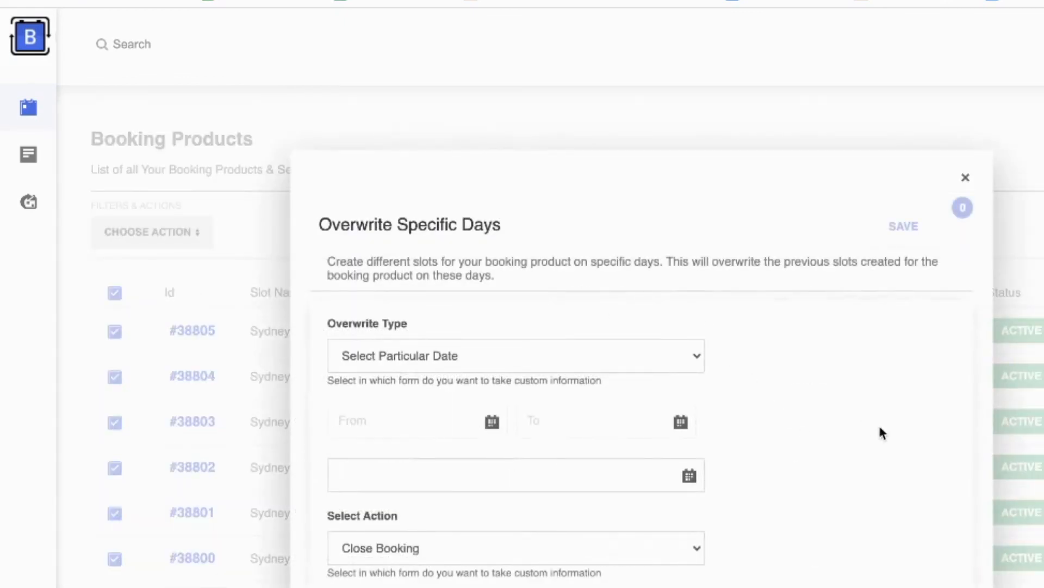
scroll(877, 416, down, 3)
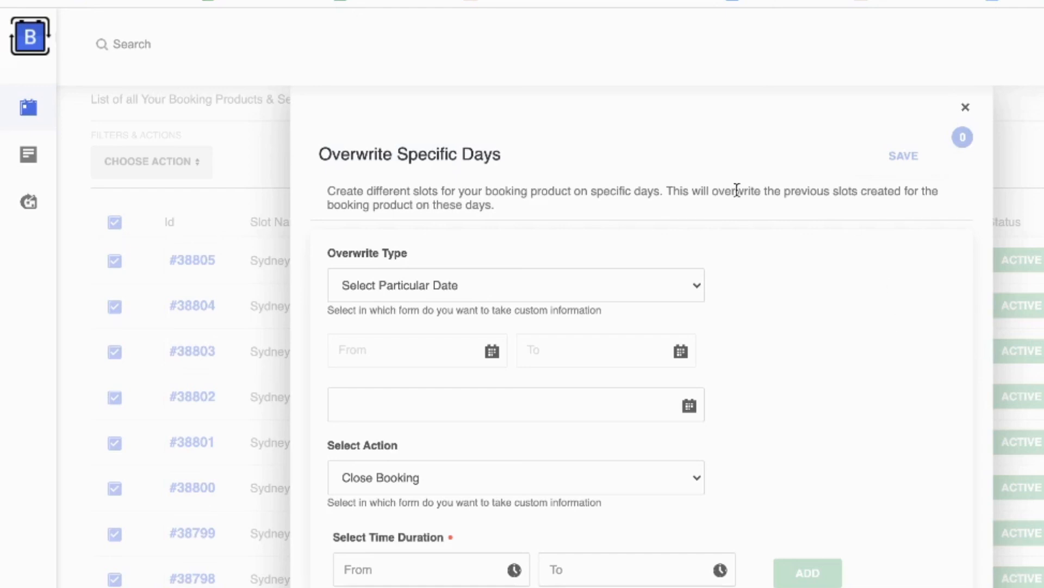
Step: Keep Select Particular Date as the overwrite type and add a Close Booking entry for 2021-07-28
click(588, 282)
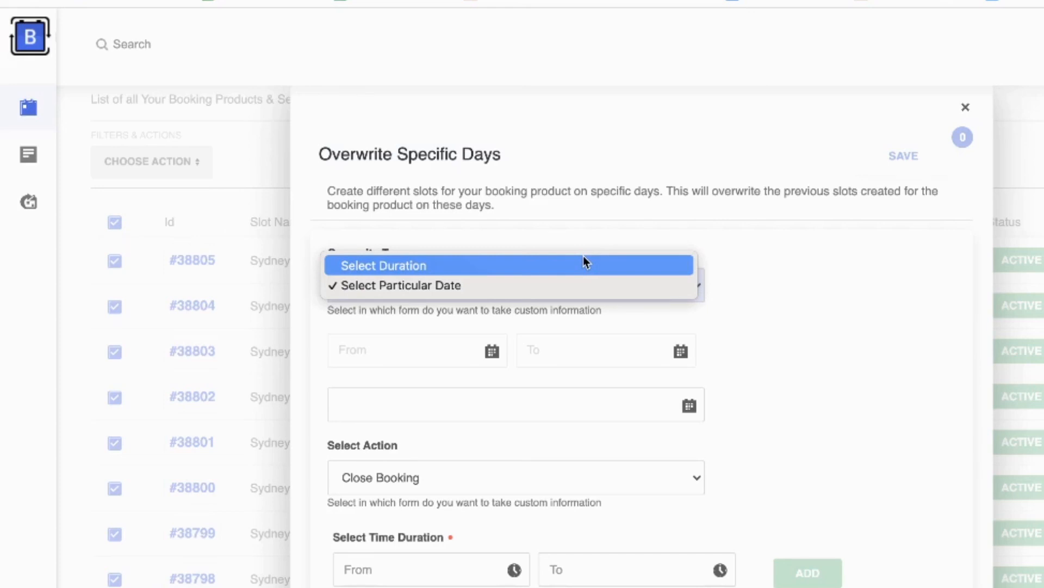
click(873, 352)
scroll(873, 354, down, 2)
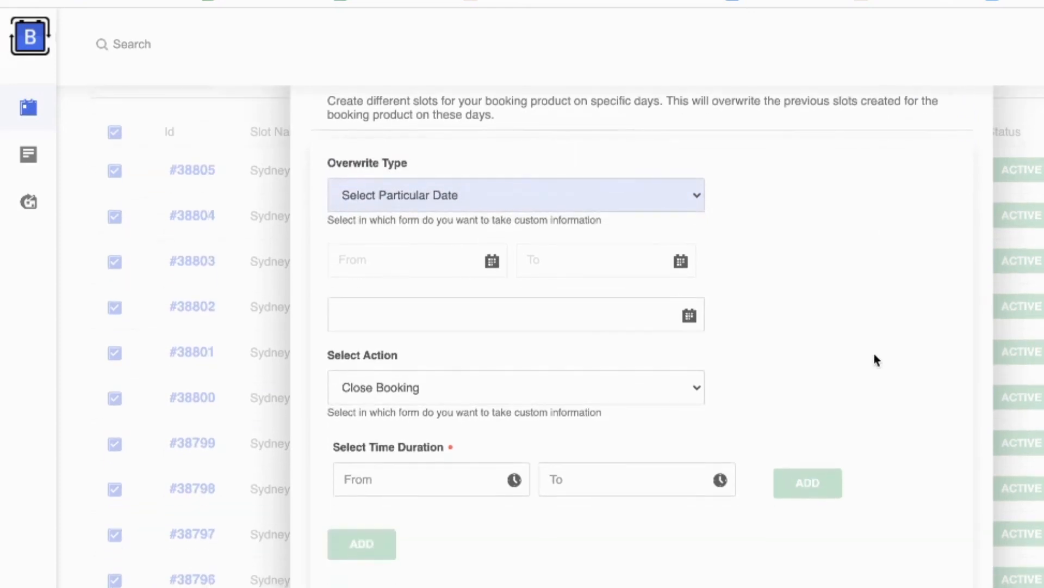
scroll(878, 357, down, 1)
scroll(878, 357, up, 1)
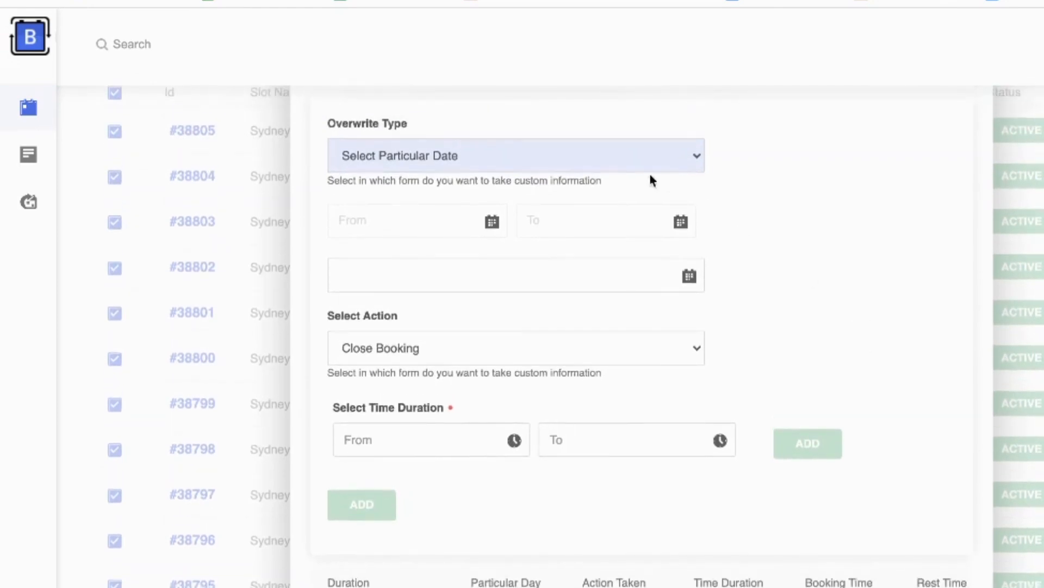
click(576, 276)
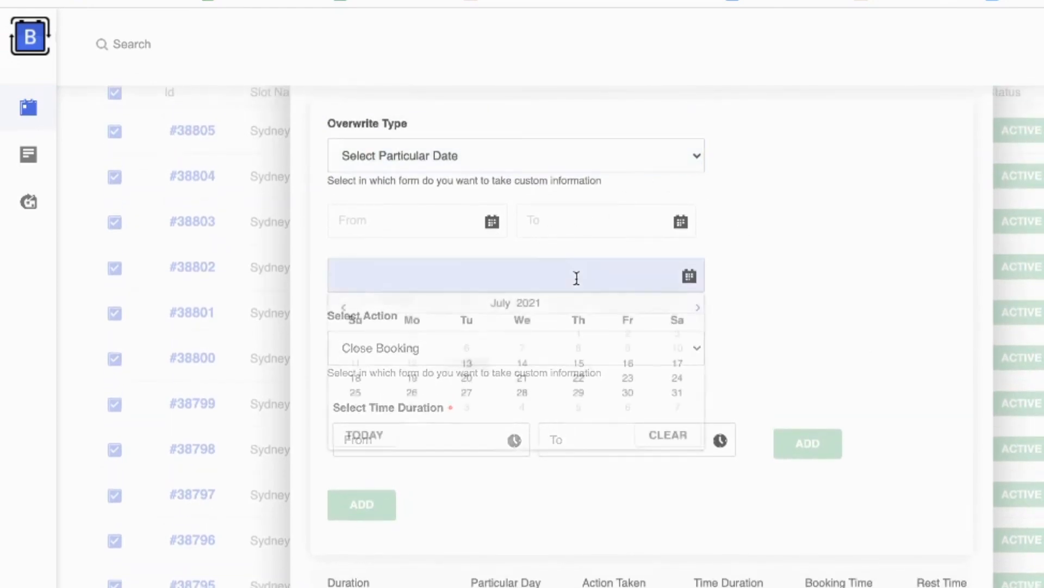
click(523, 397)
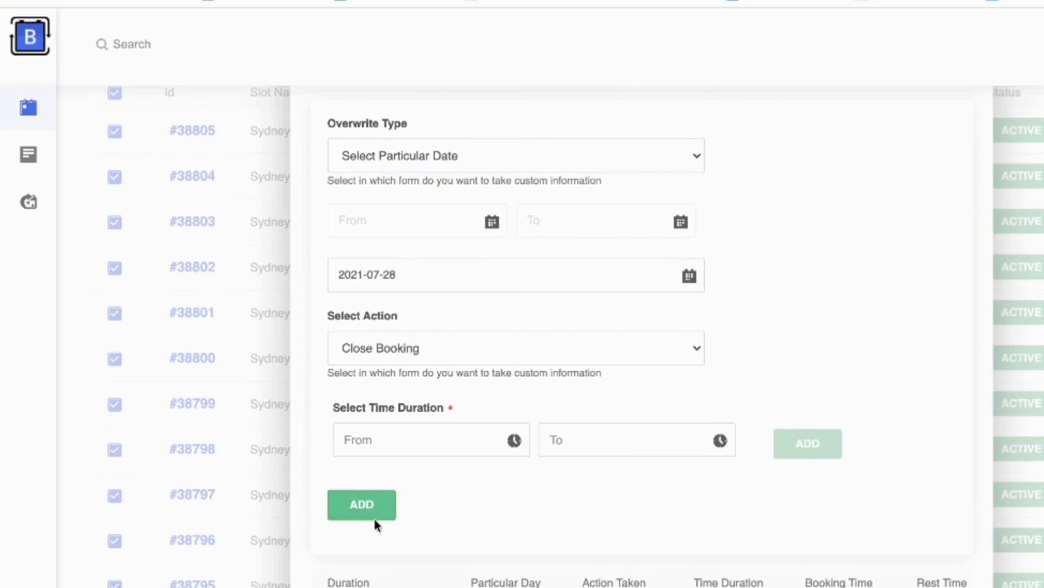
click(362, 502)
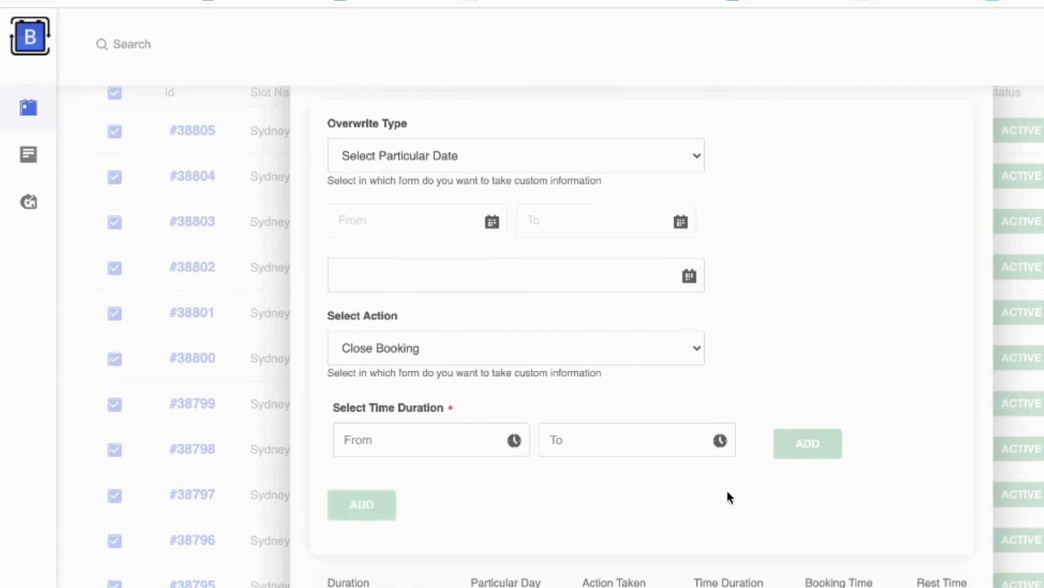
Step: Check the list of added closed dates and save the overwrites to the selected booking products
scroll(726, 489, down, 5)
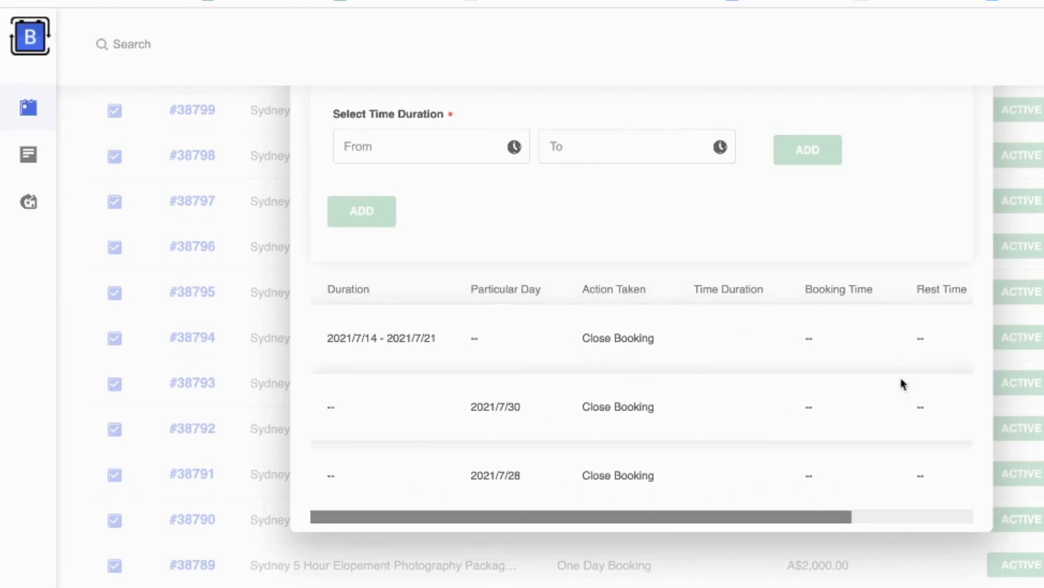
scroll(922, 313, up, 10)
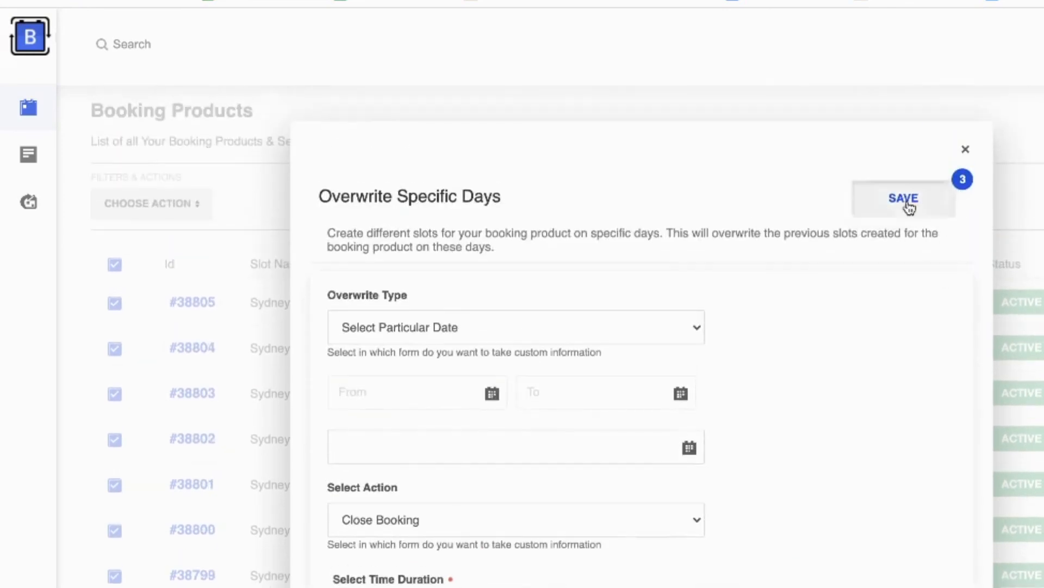
click(909, 207)
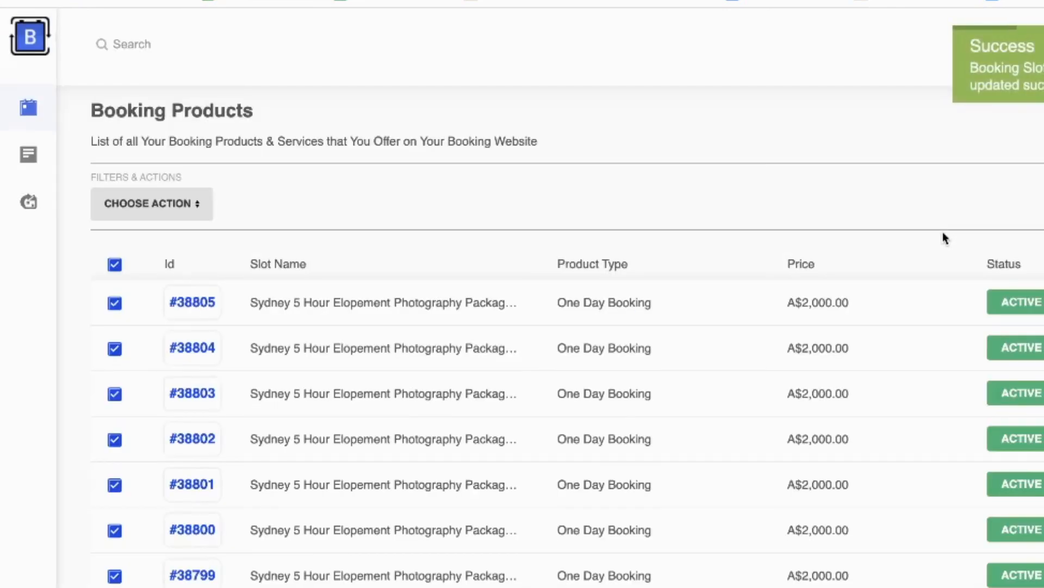